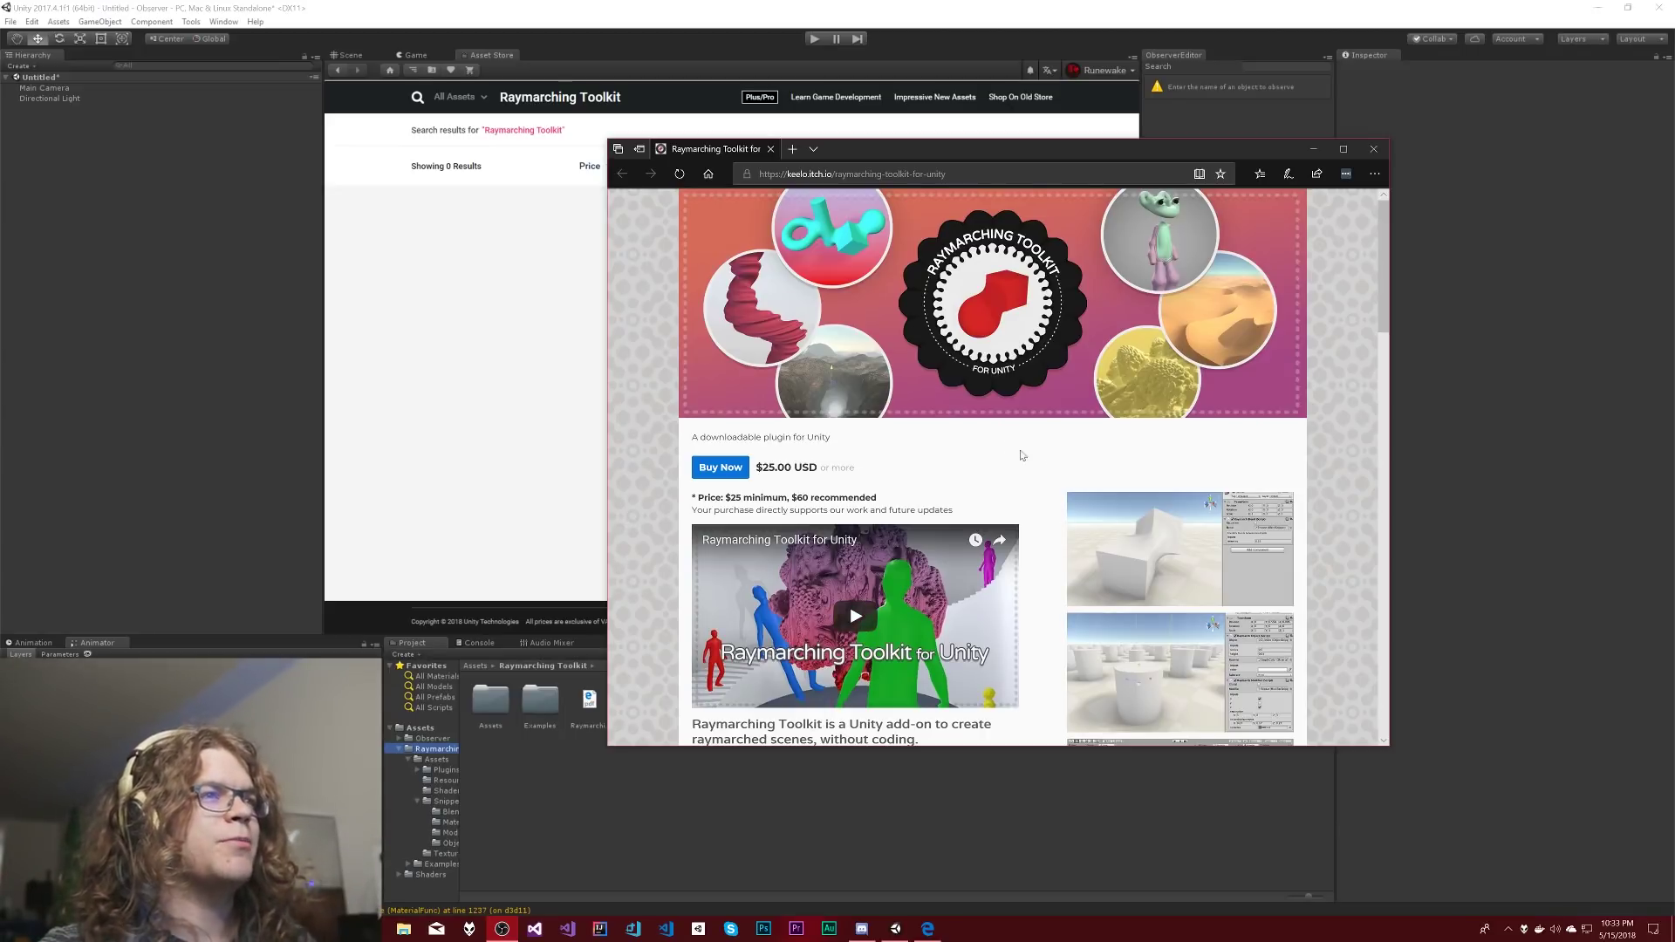
- Switch from the browser to Unity, show the Scene view, and add a Raymarcher Object to the scene
click(1520, 259)
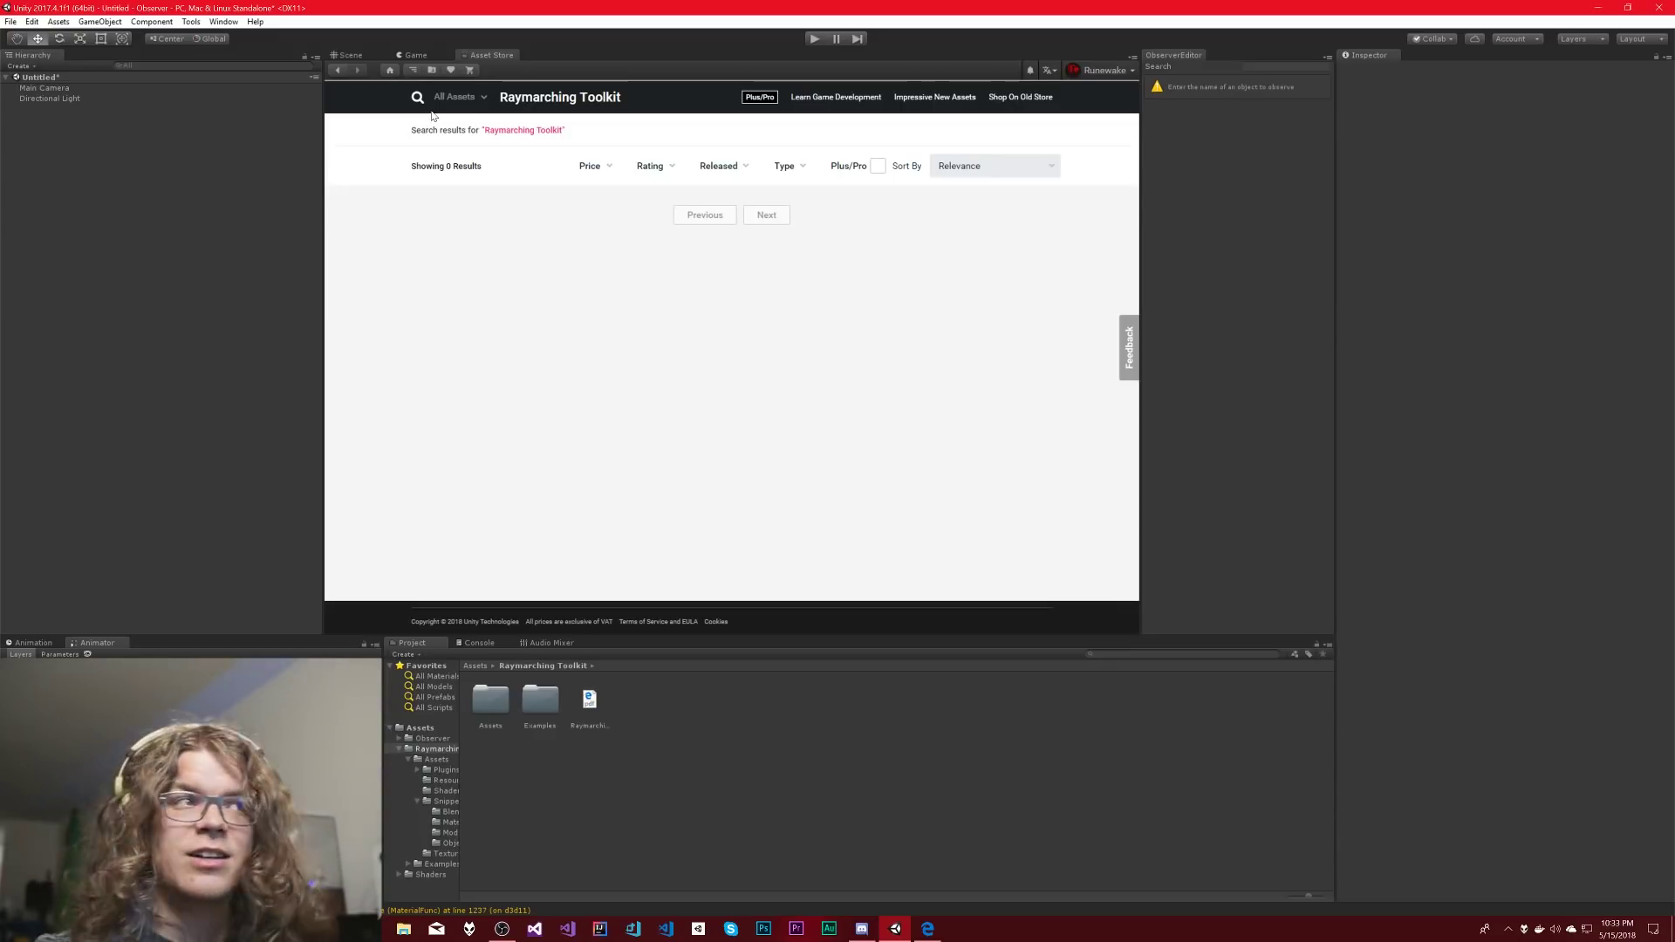
click(347, 55)
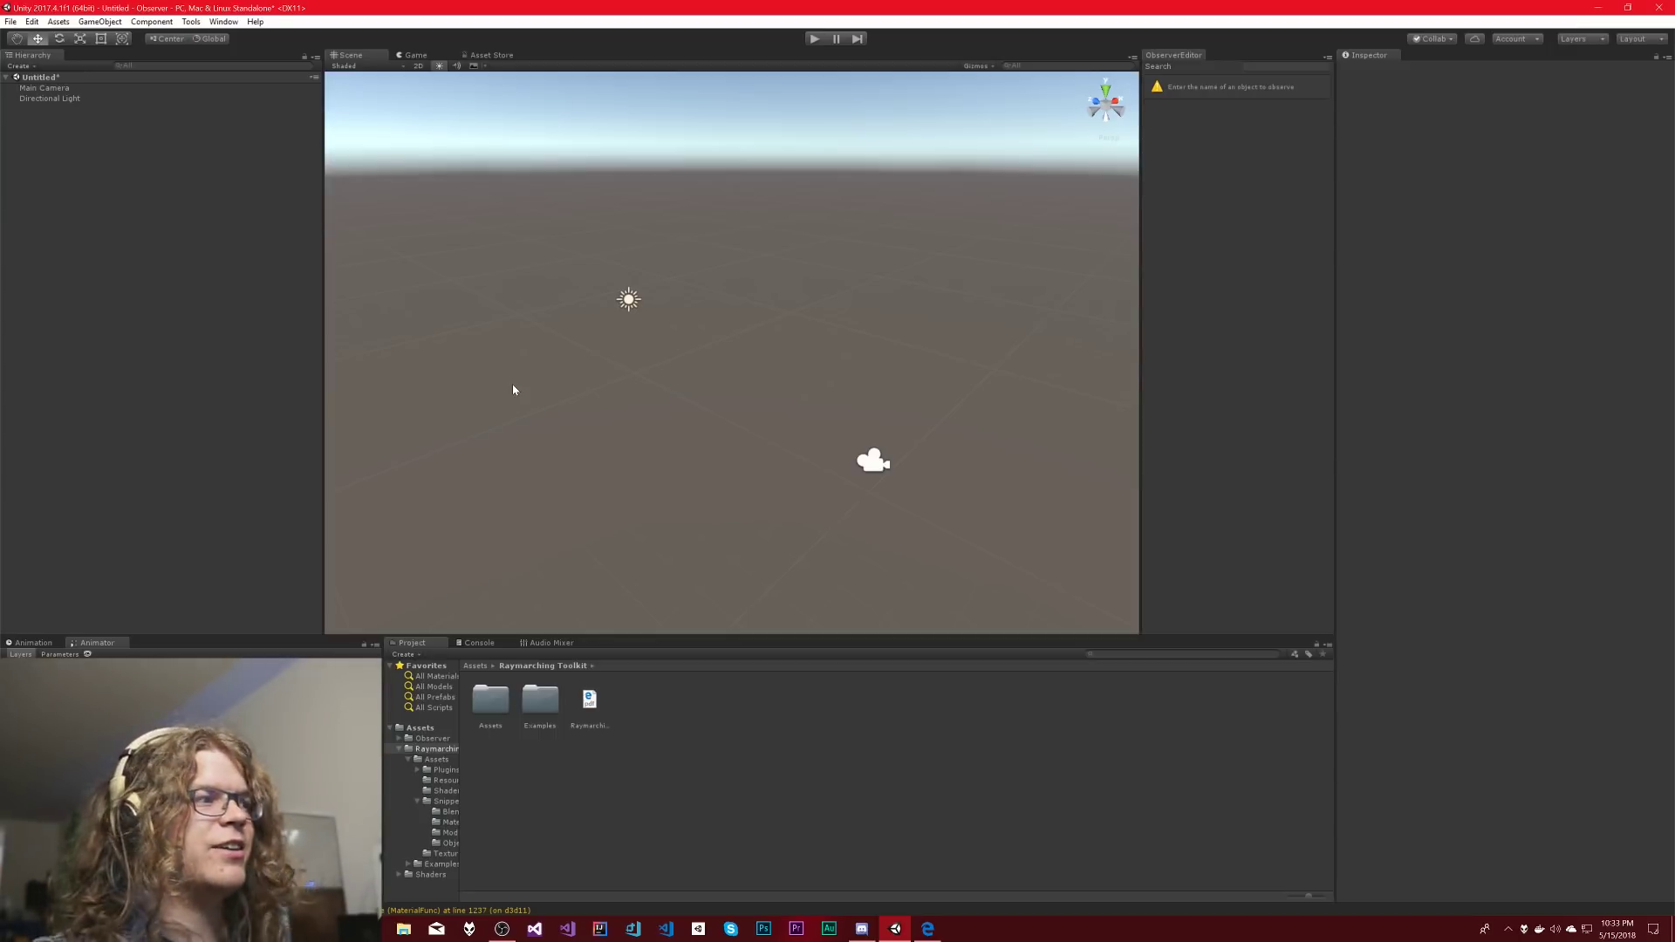
click(434, 749)
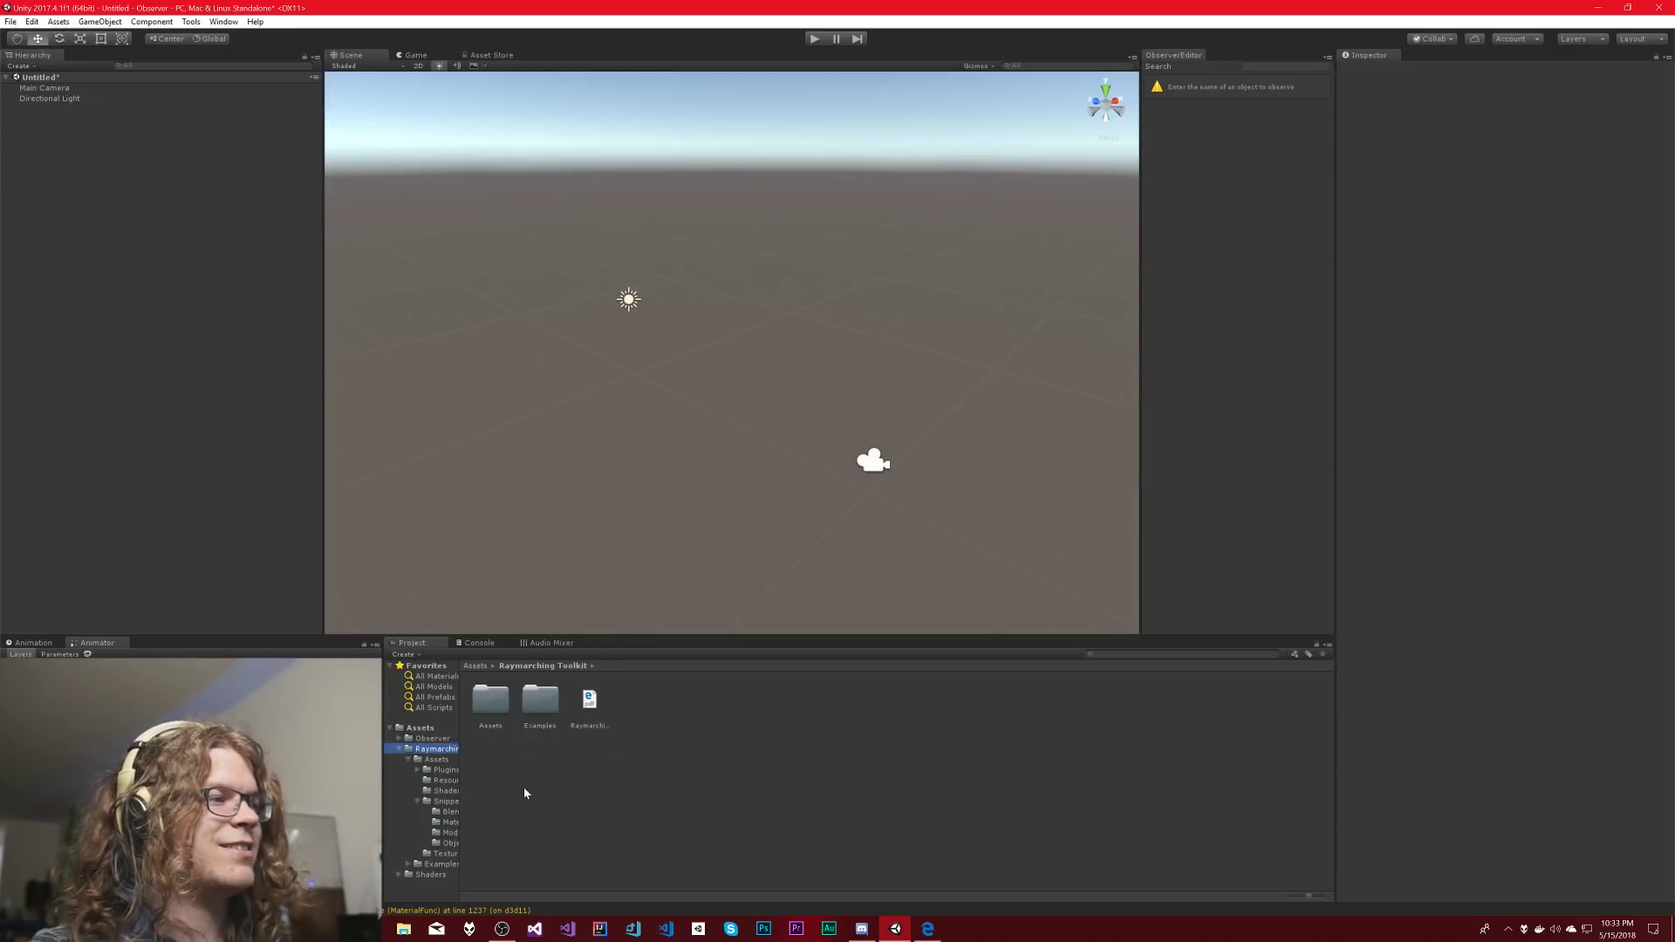
click(99, 21)
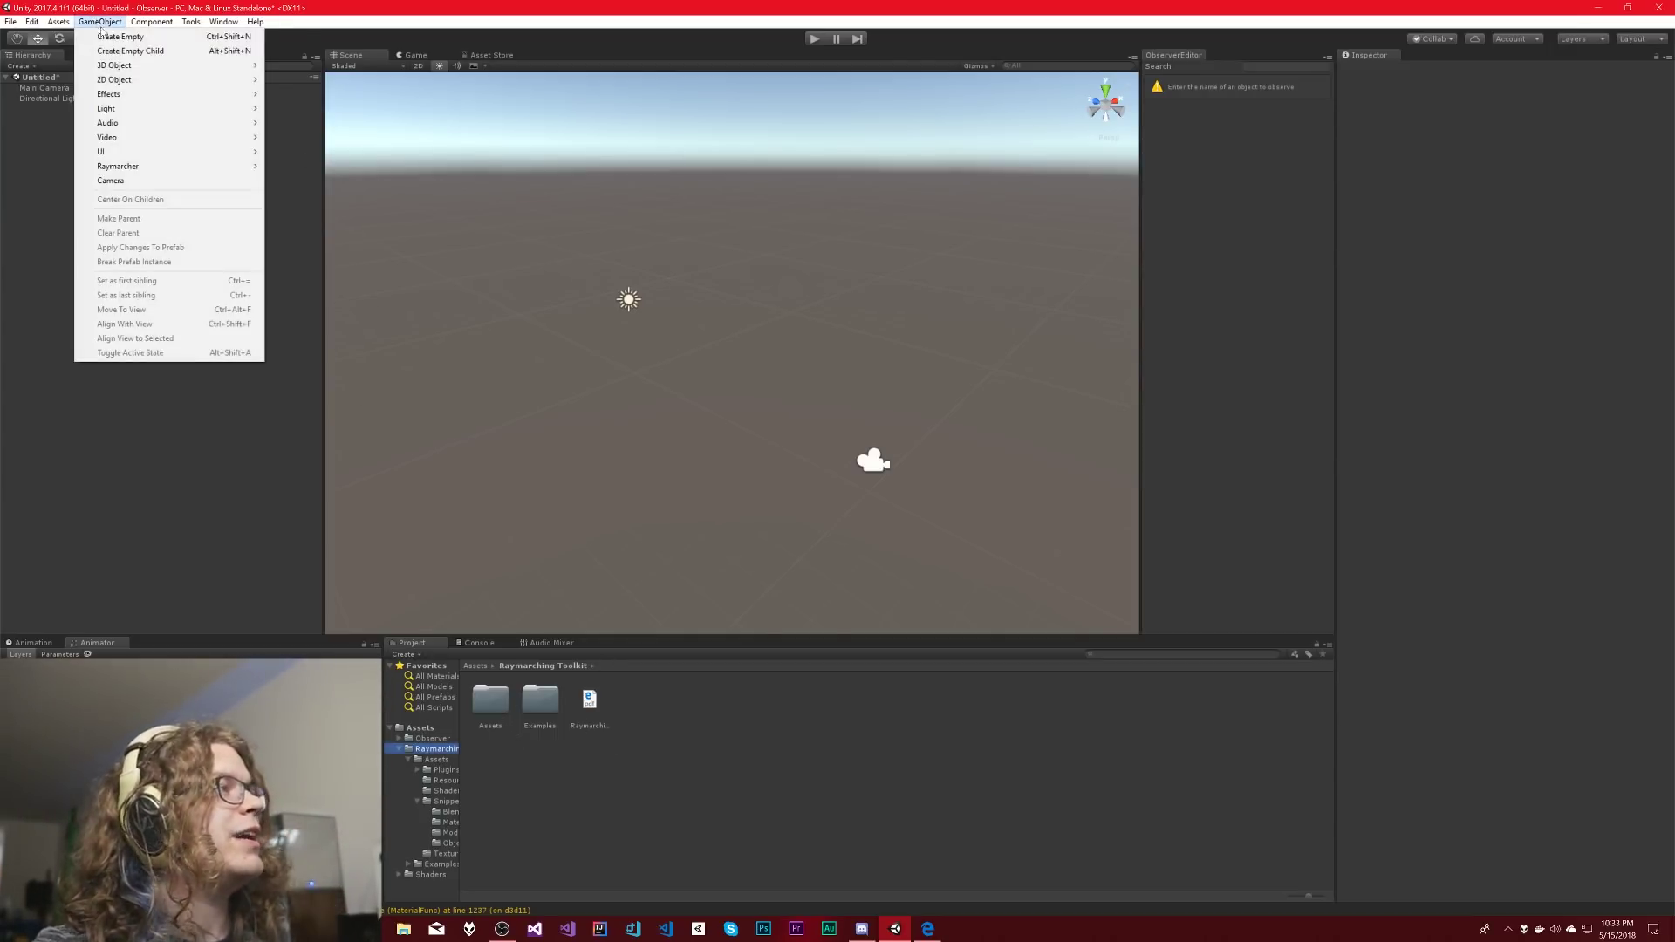
mouse_move(149, 170)
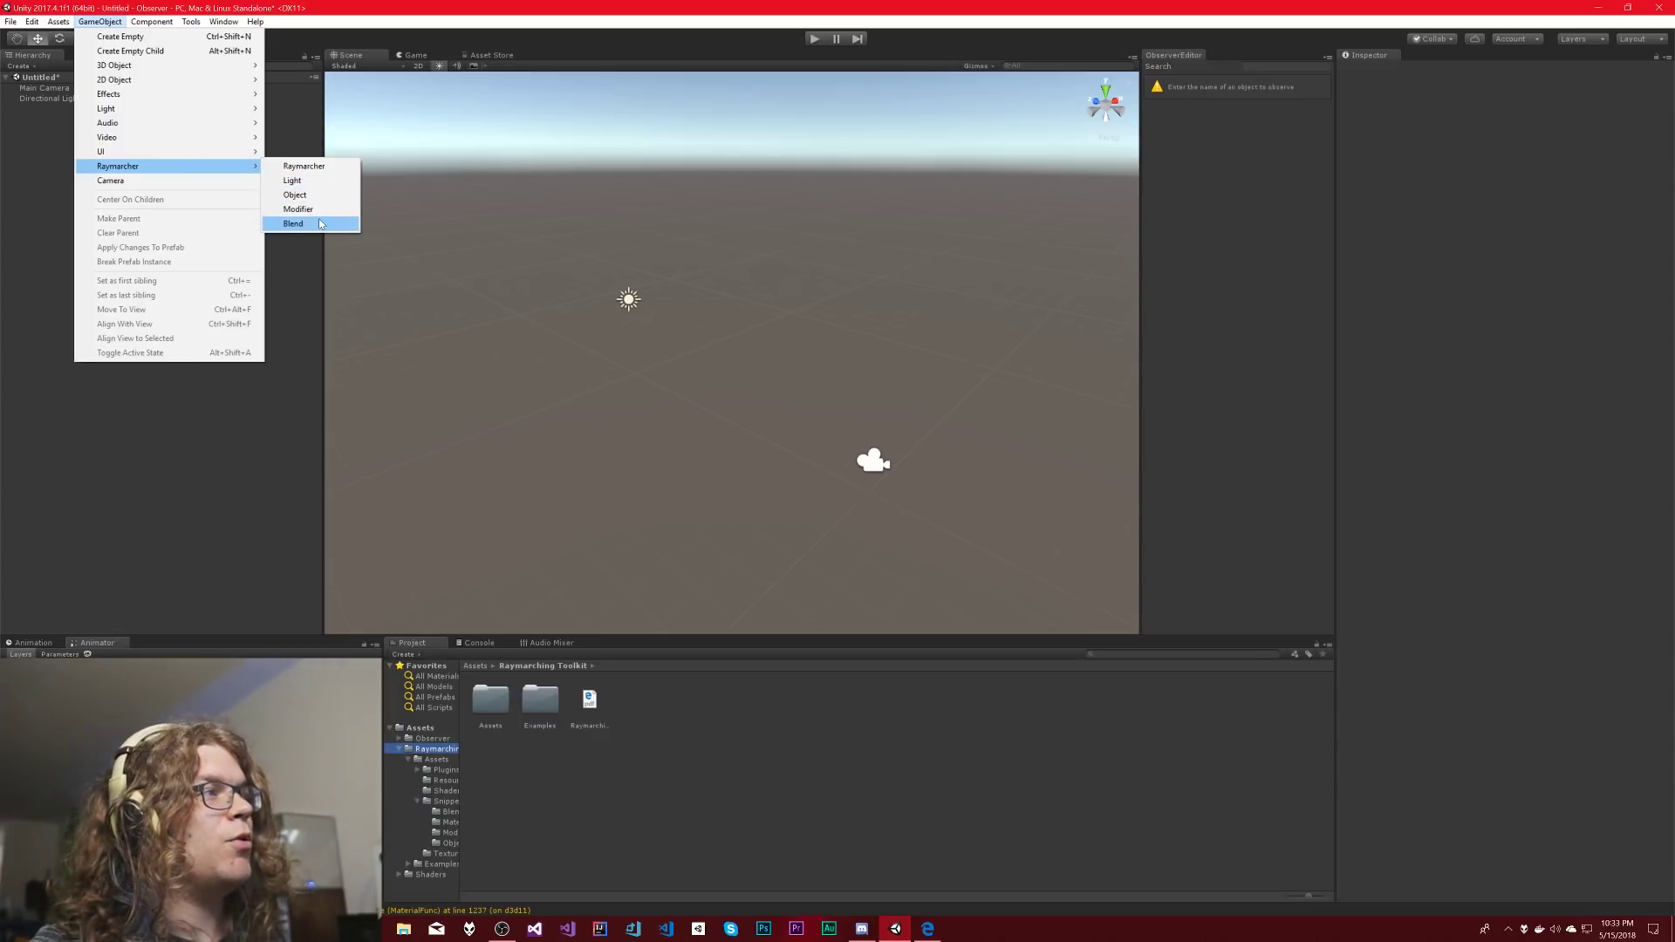
click(305, 195)
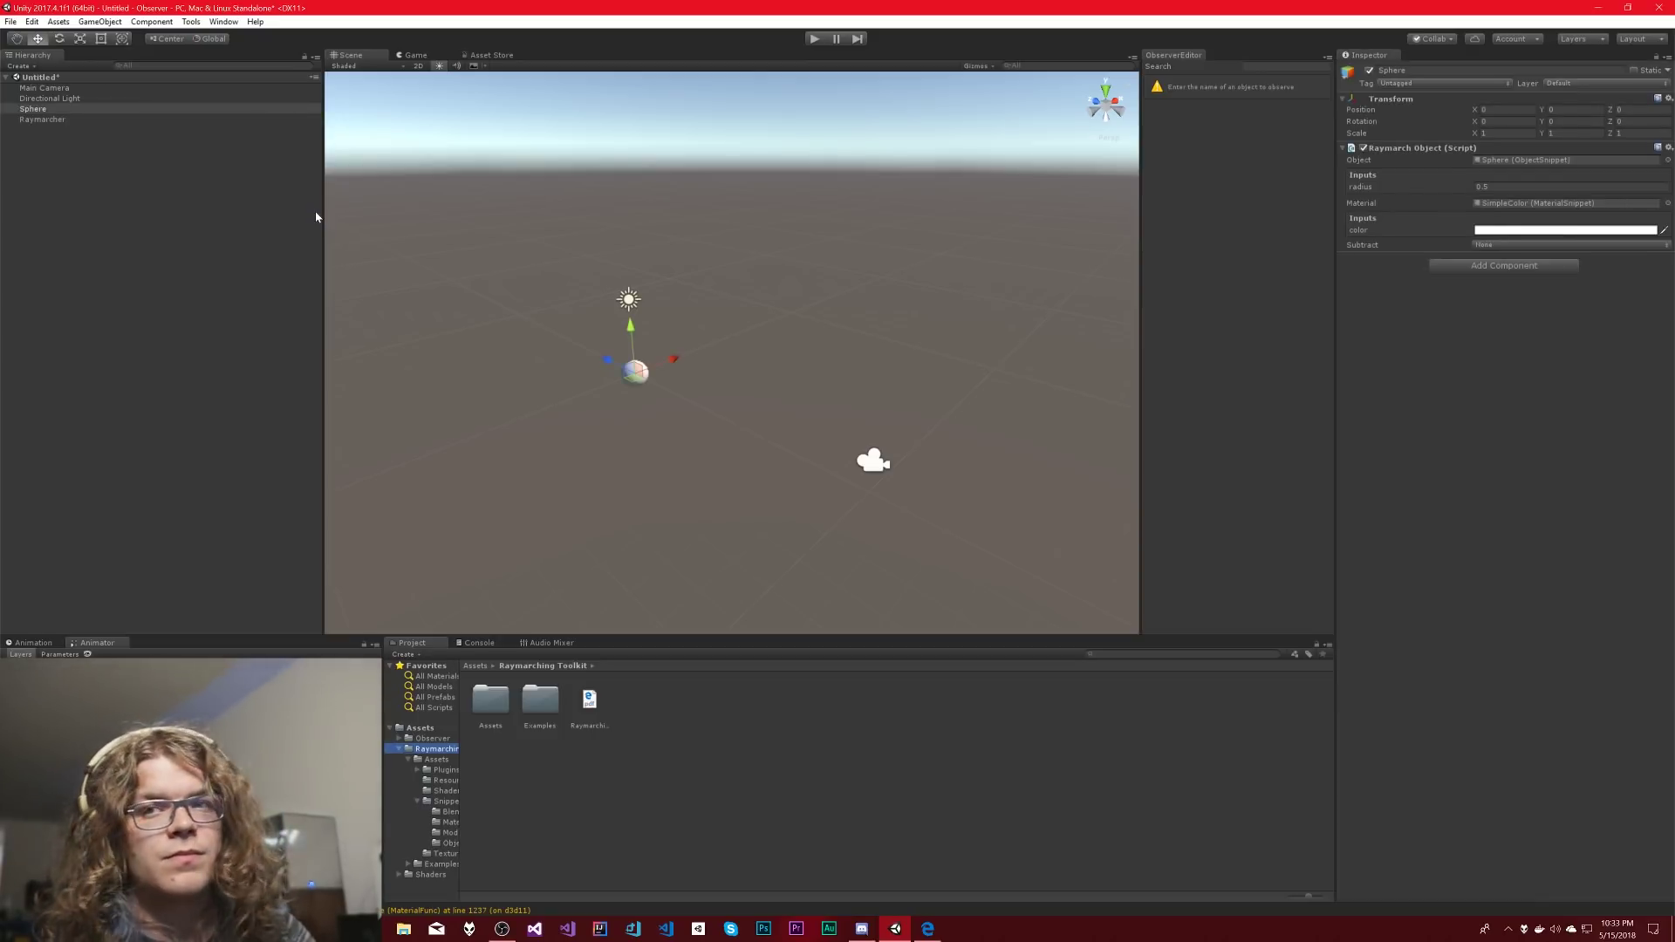
- Inspect the component settings of the new raymarched Sphere and the Raymarcher object
click(103, 110)
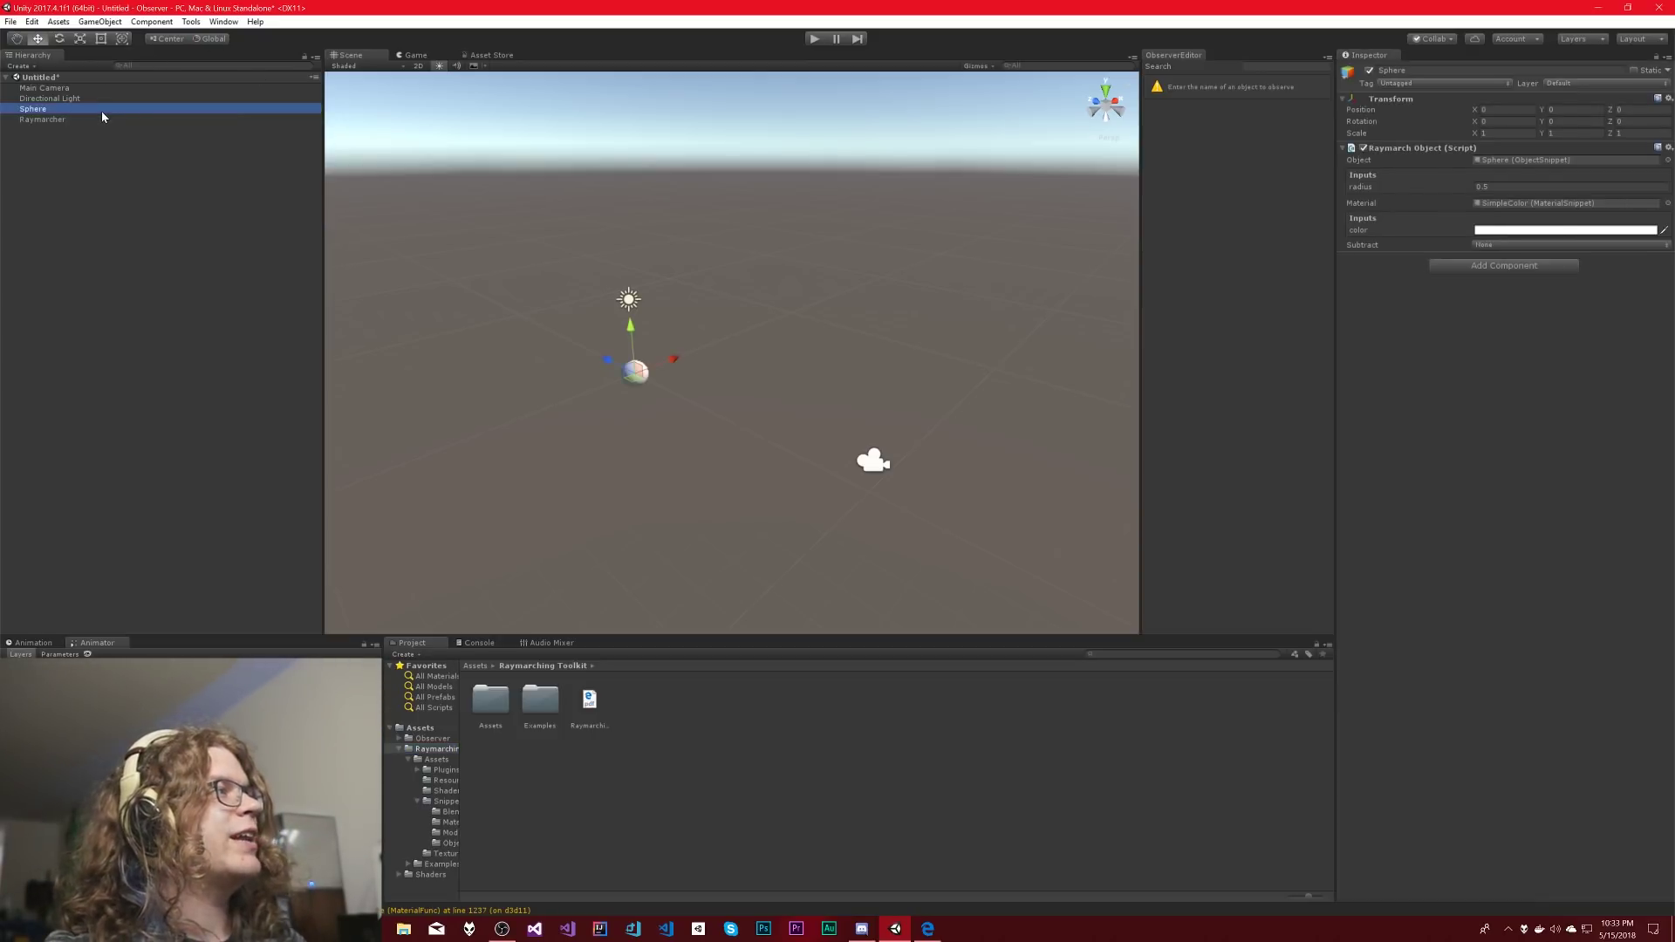
click(44, 119)
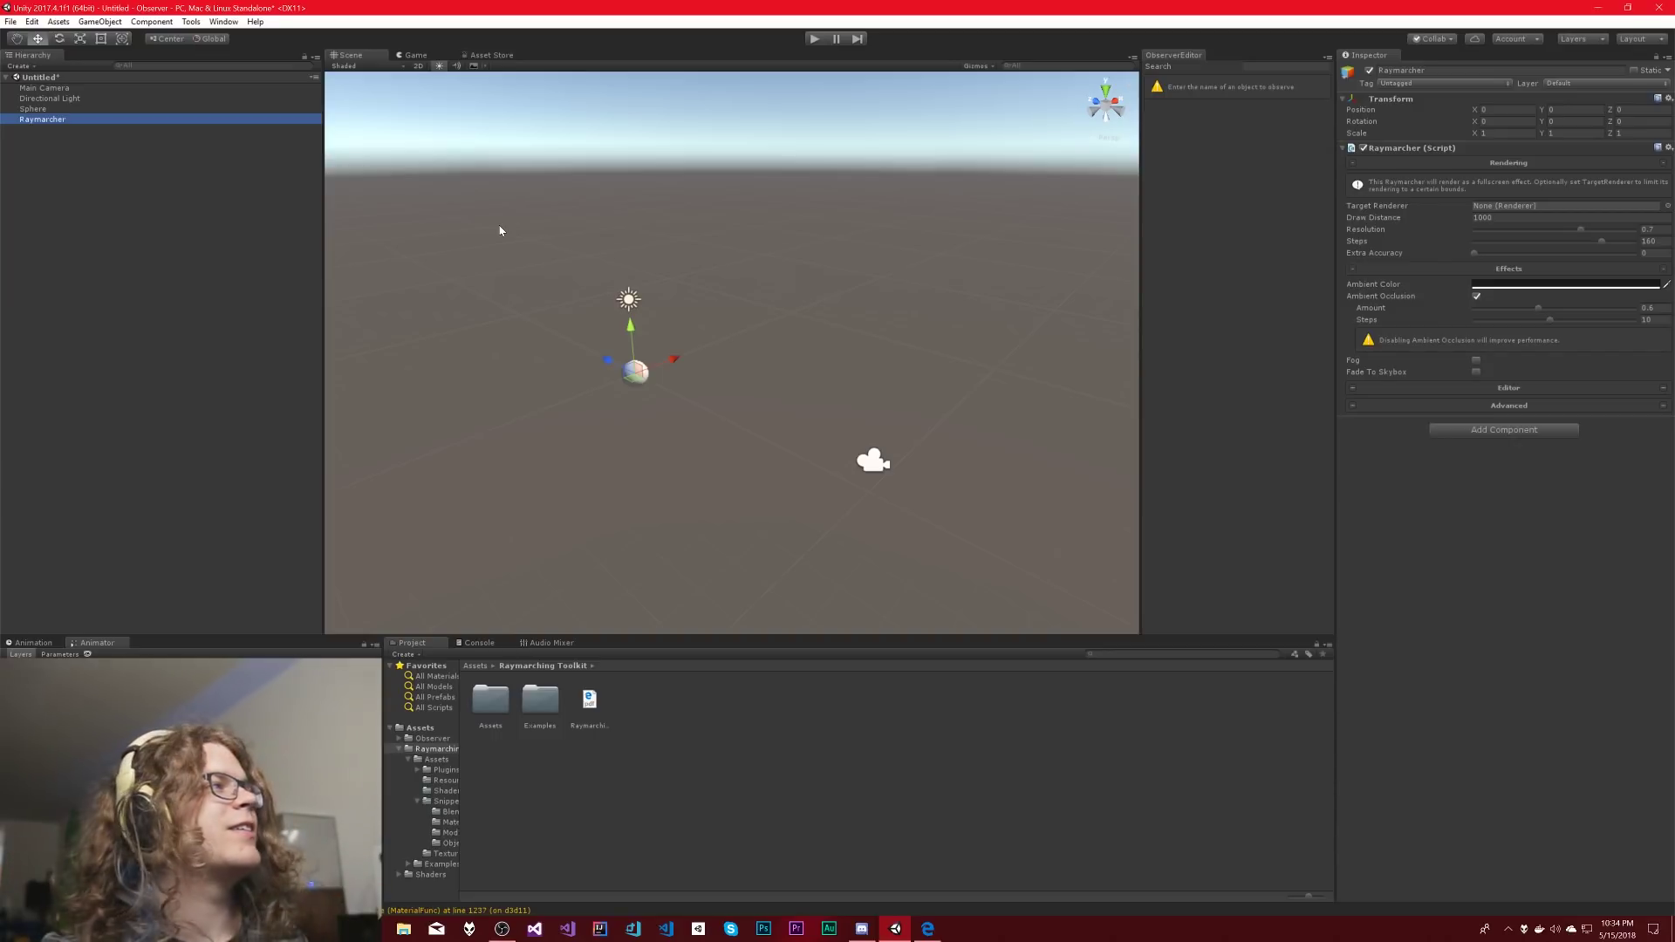
key(Up)
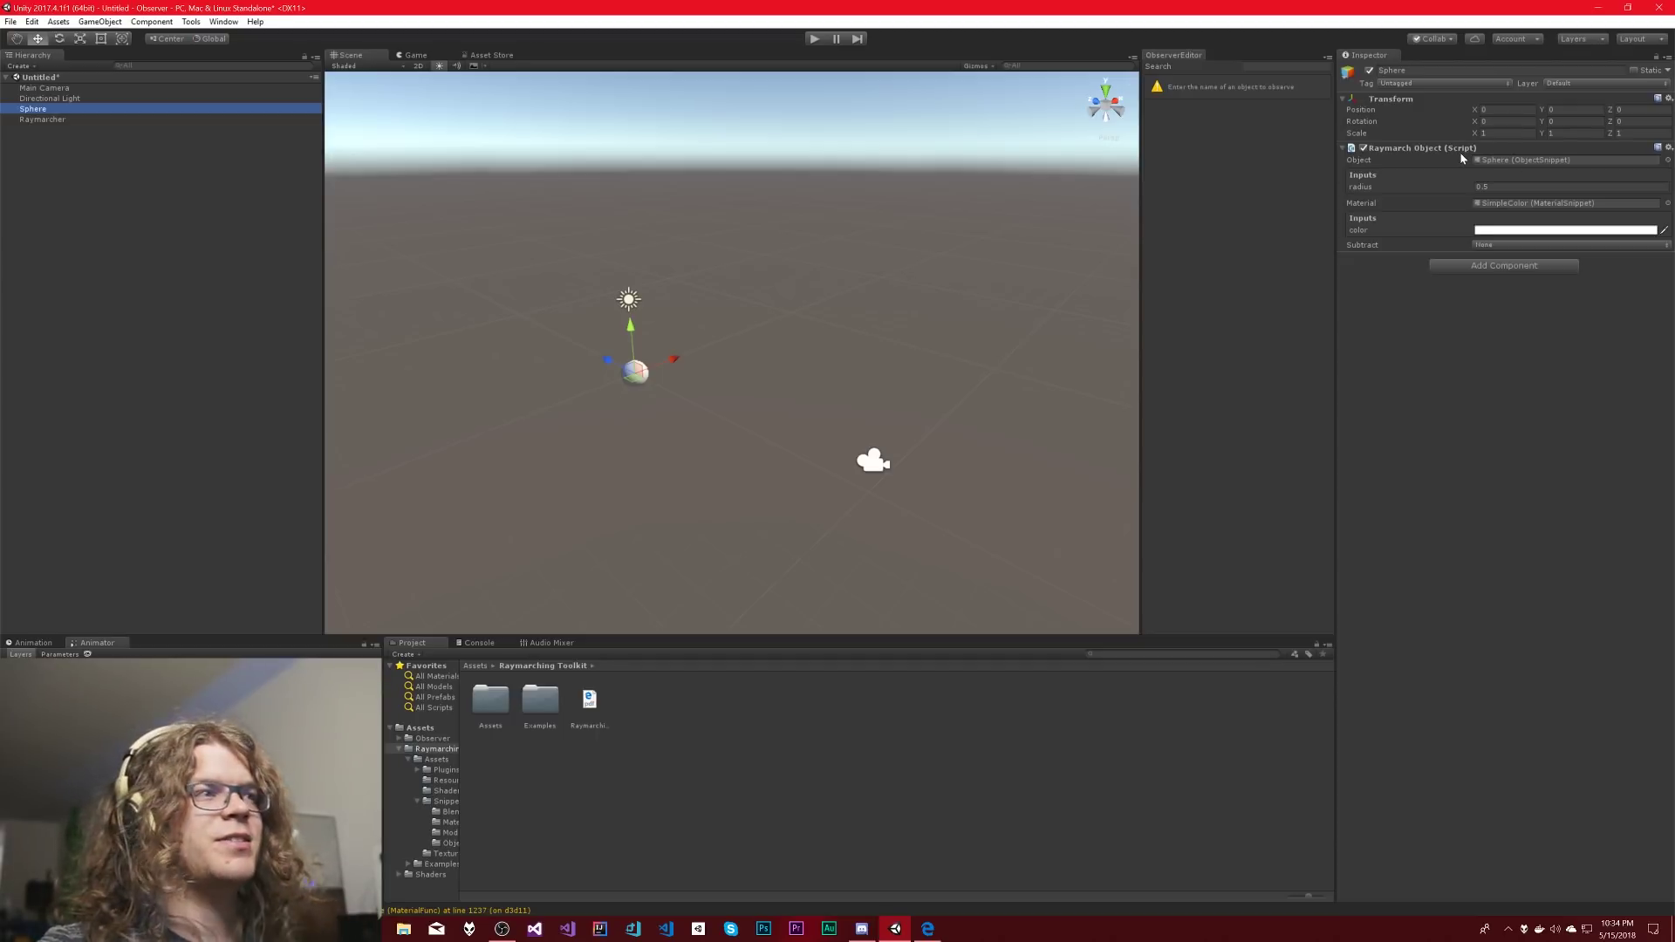
- Locate the Sphere's assigned object snippet in the project, open it, and examine its distance function and the radius input
click(1566, 160)
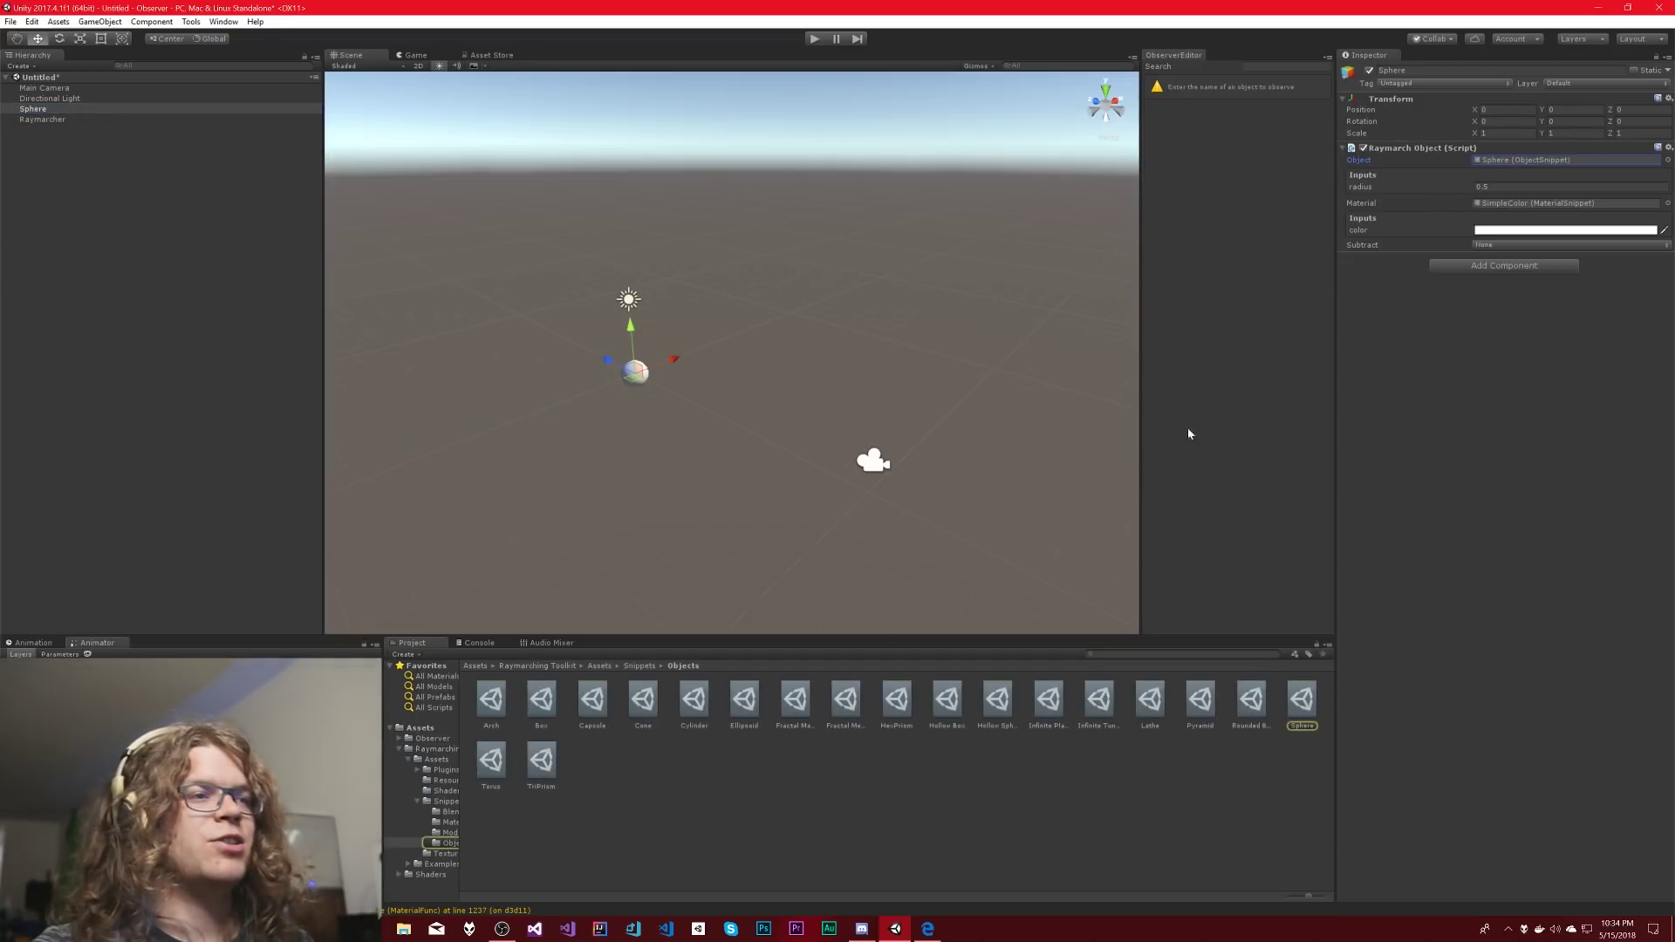
click(1300, 696)
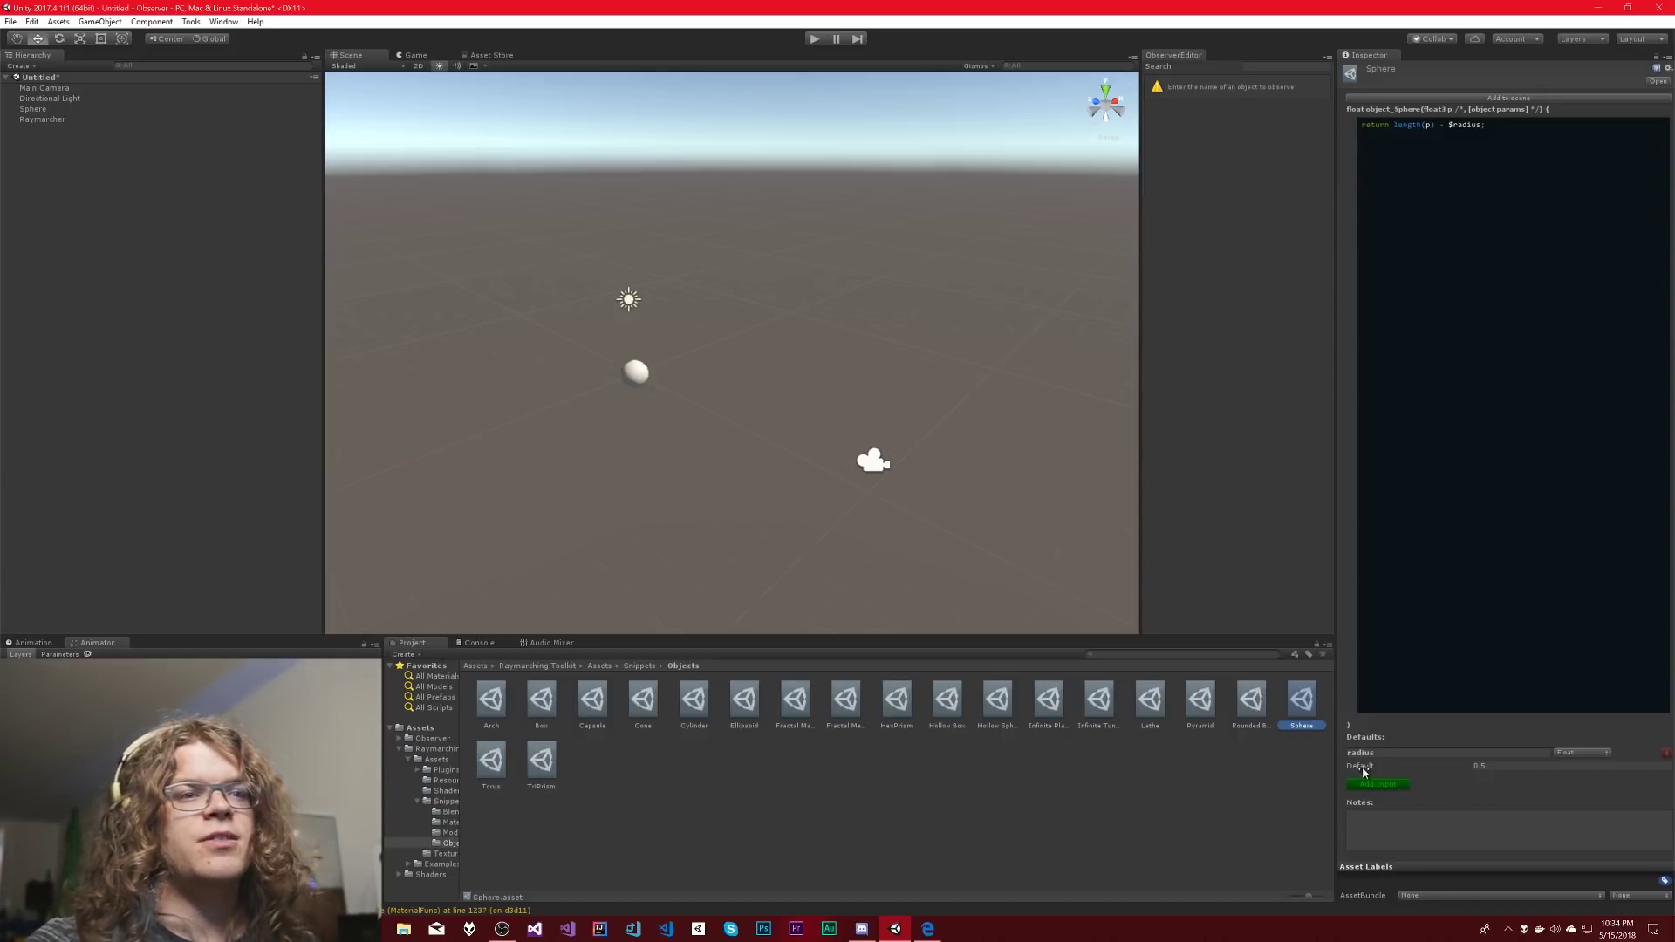
drag(1361, 125, 1484, 125)
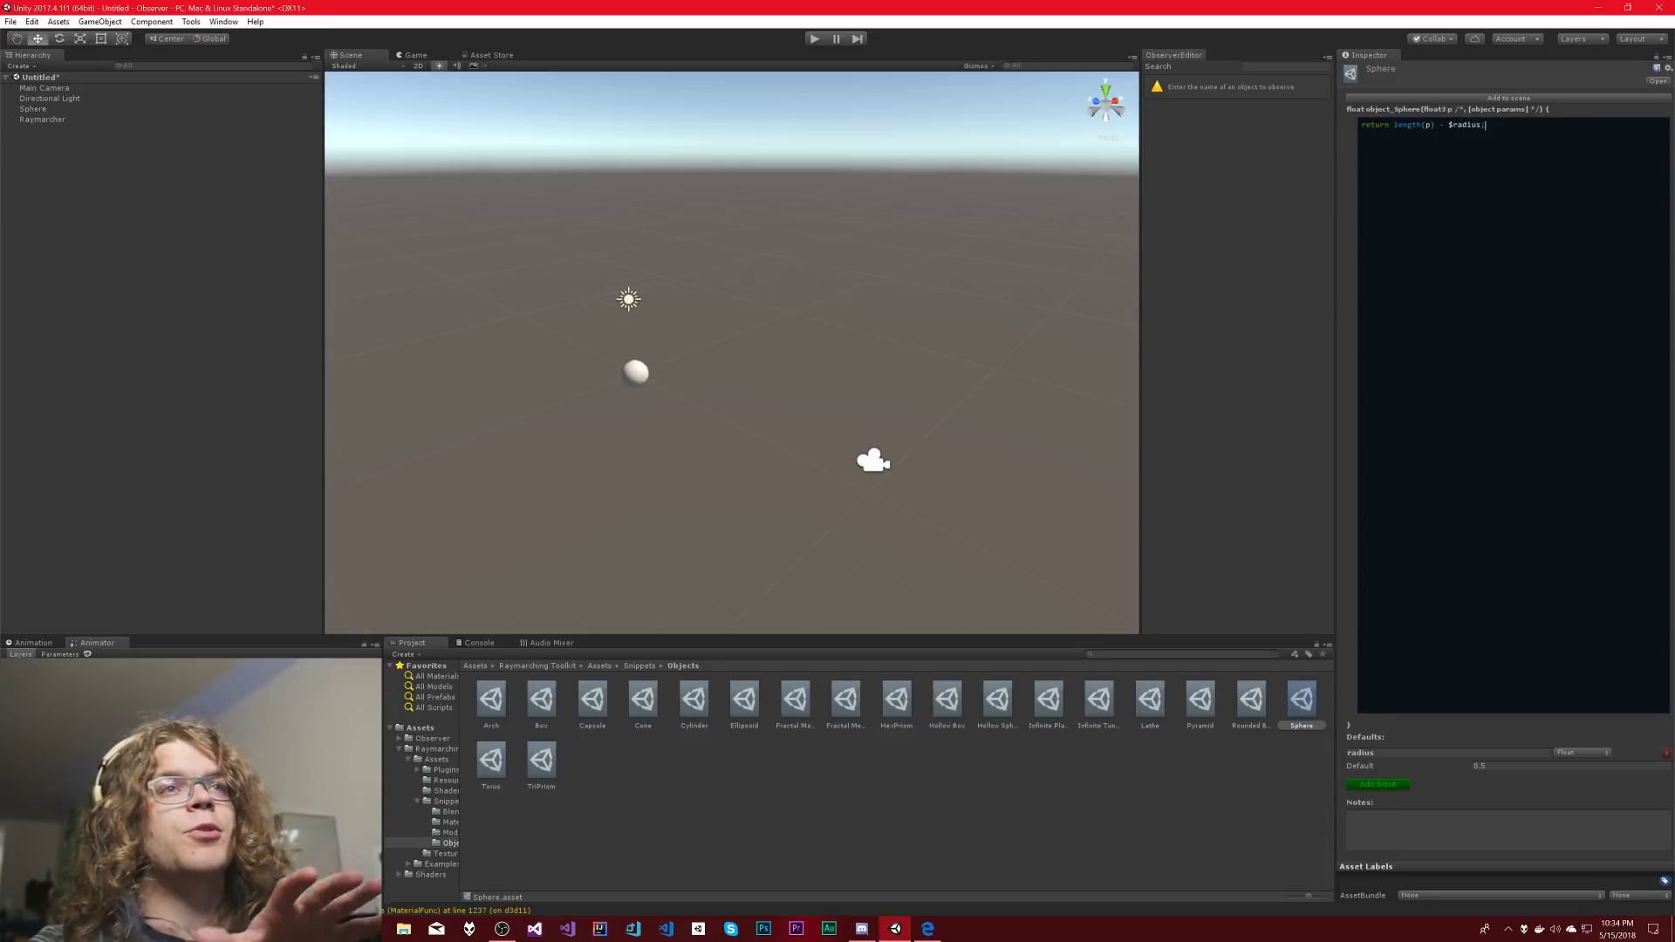
double_click(1421, 127)
key(End)
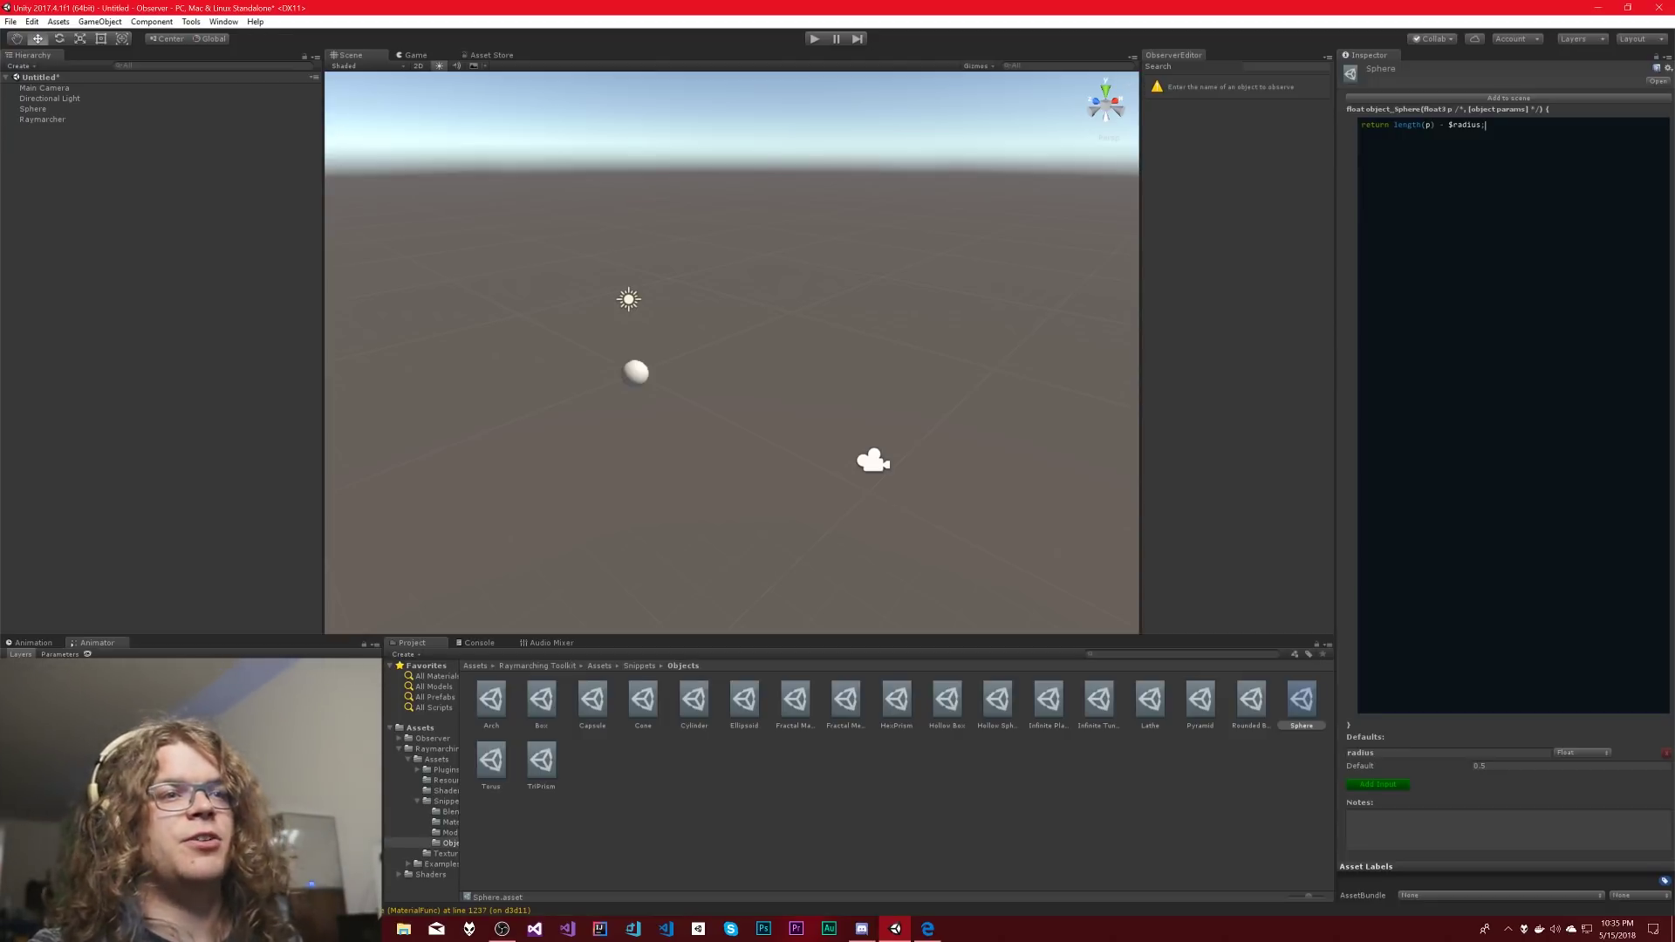
- Add a standard 3D mesh sphere to the scene
click(32, 110)
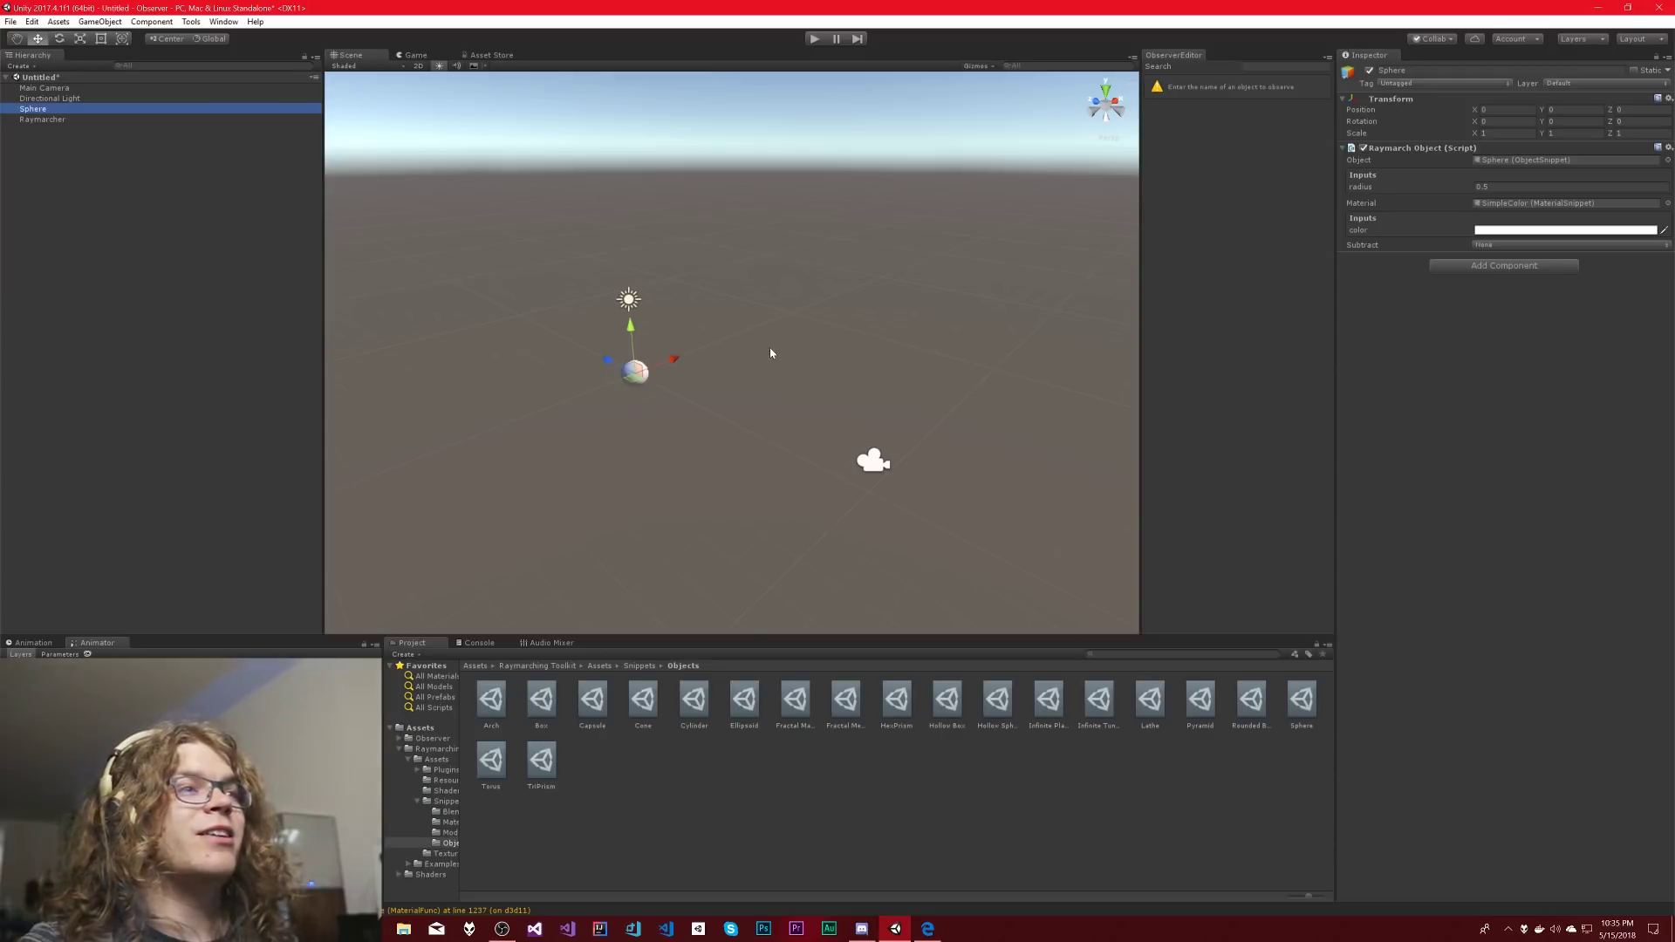
click(99, 21)
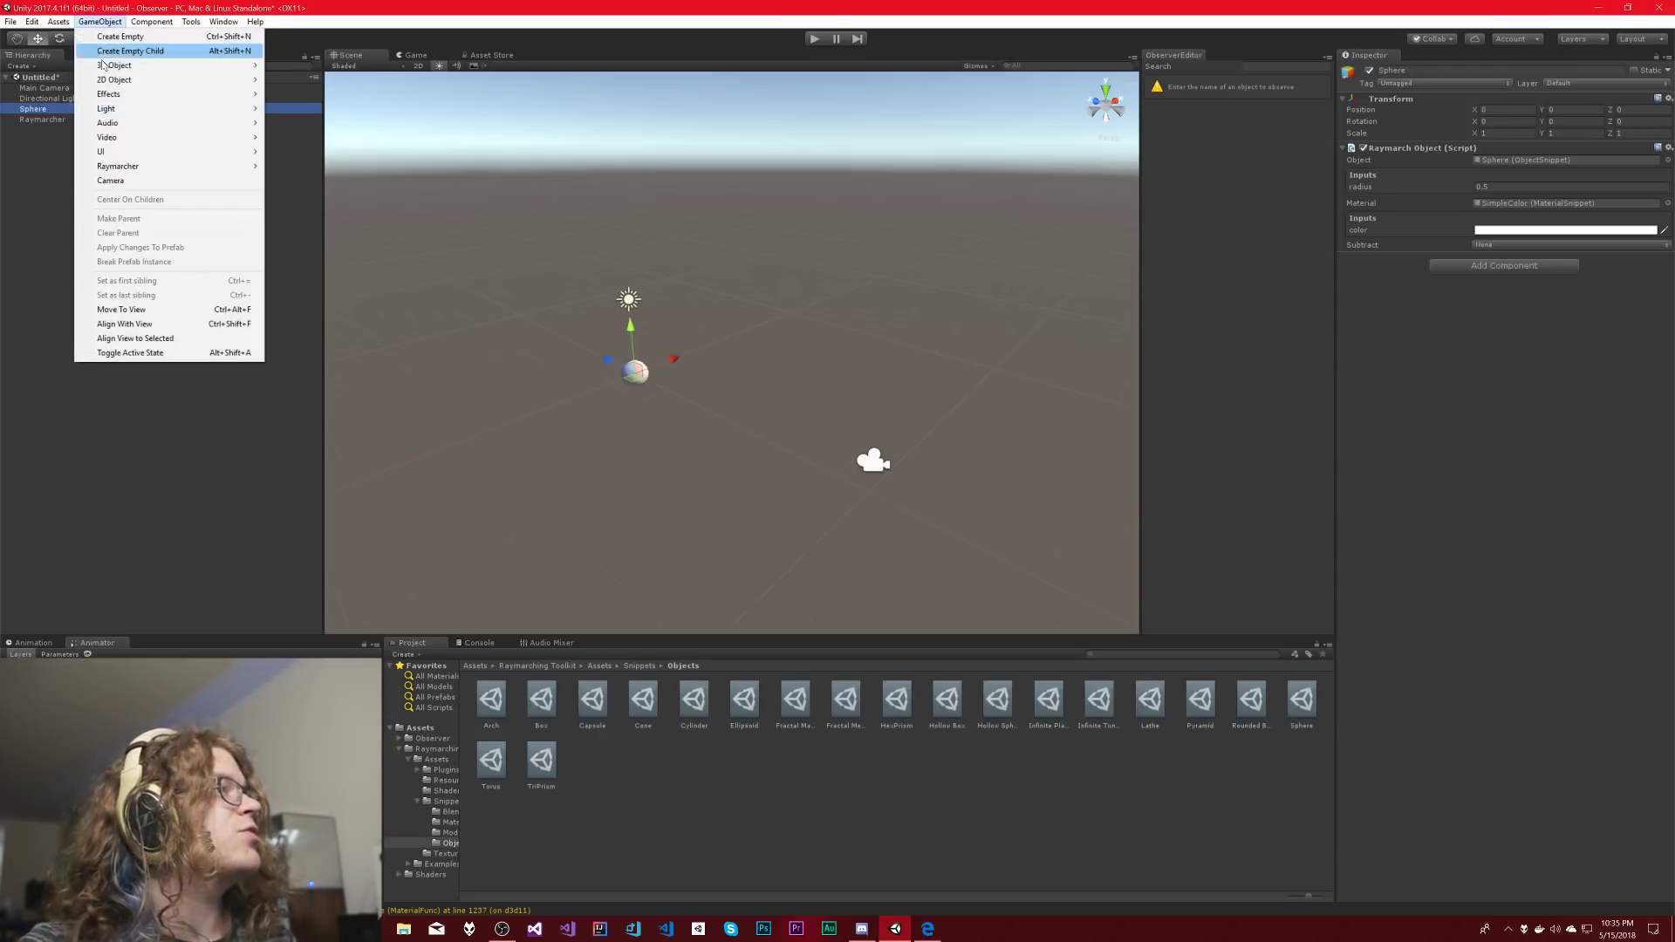
mouse_move(113, 78)
click(292, 79)
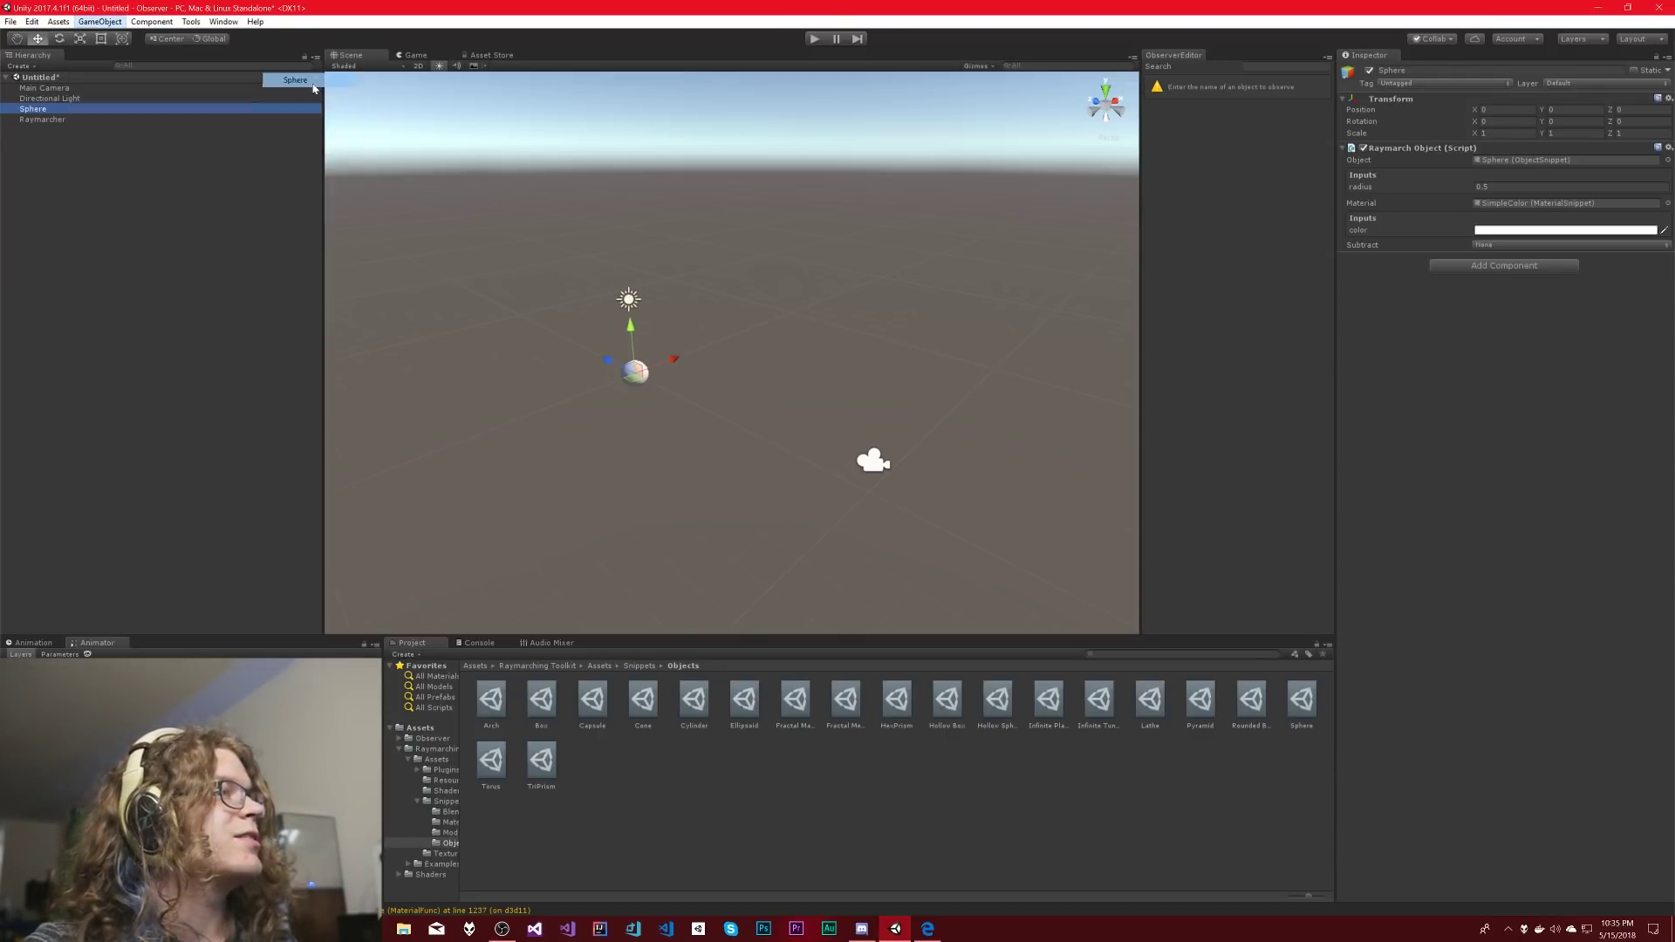
- Zero the mesh sphere's position and move it along X to about 1.2, beside the raymarched sphere
middle_drag(882, 340, 1184, 240)
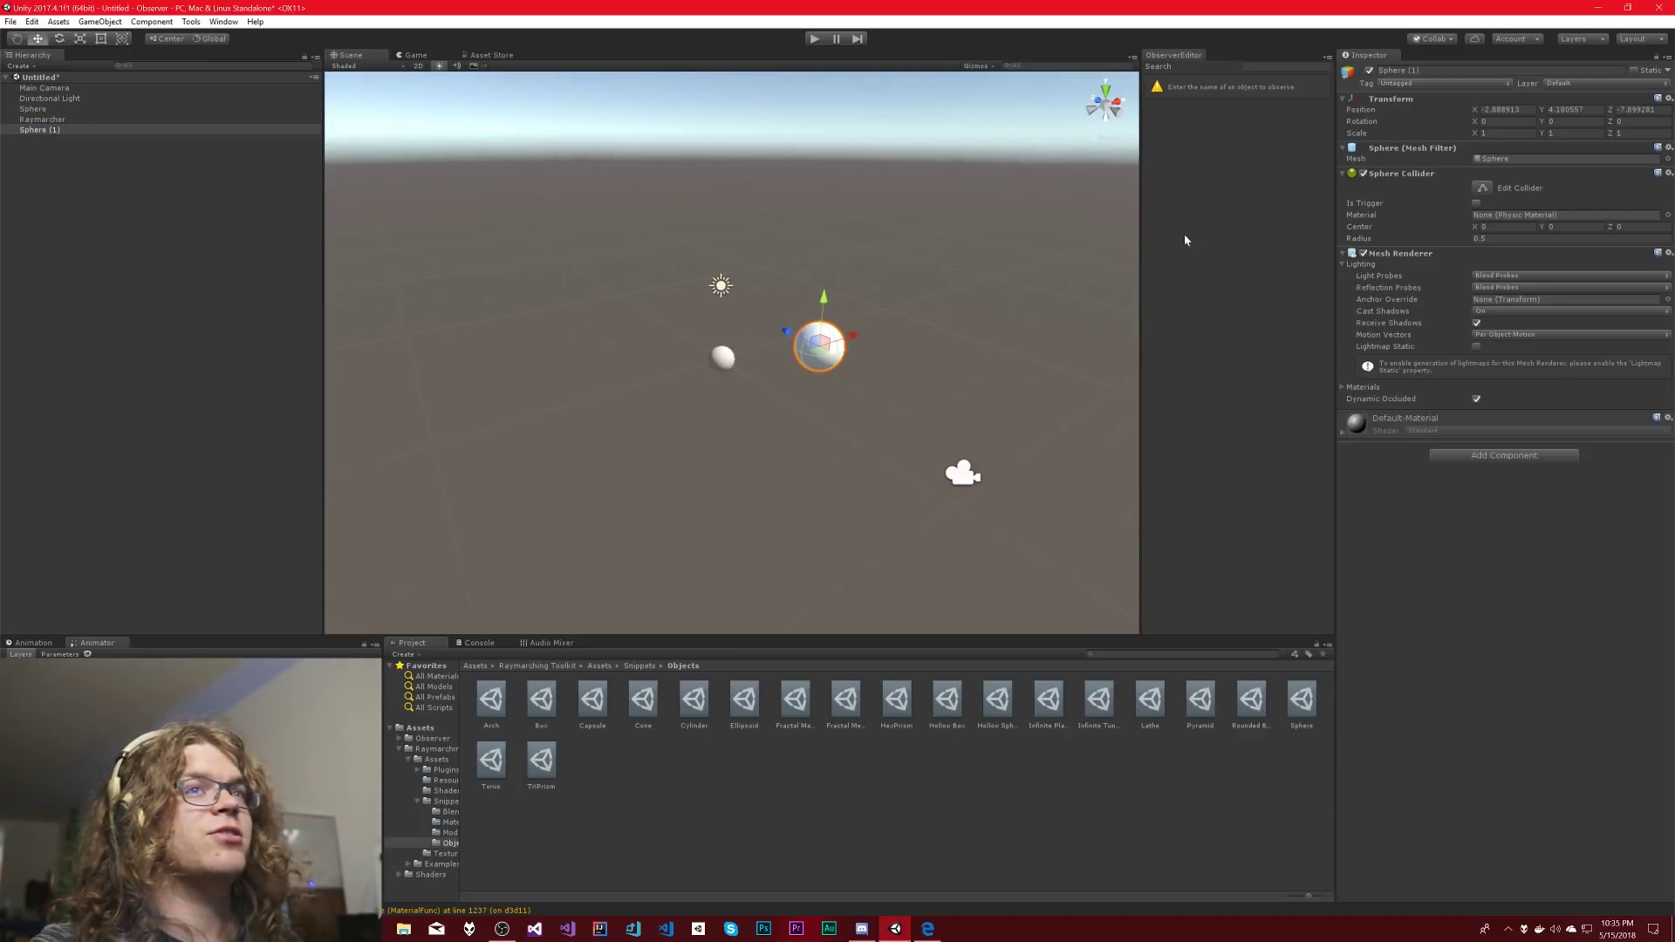
key(Tab)
text(0)
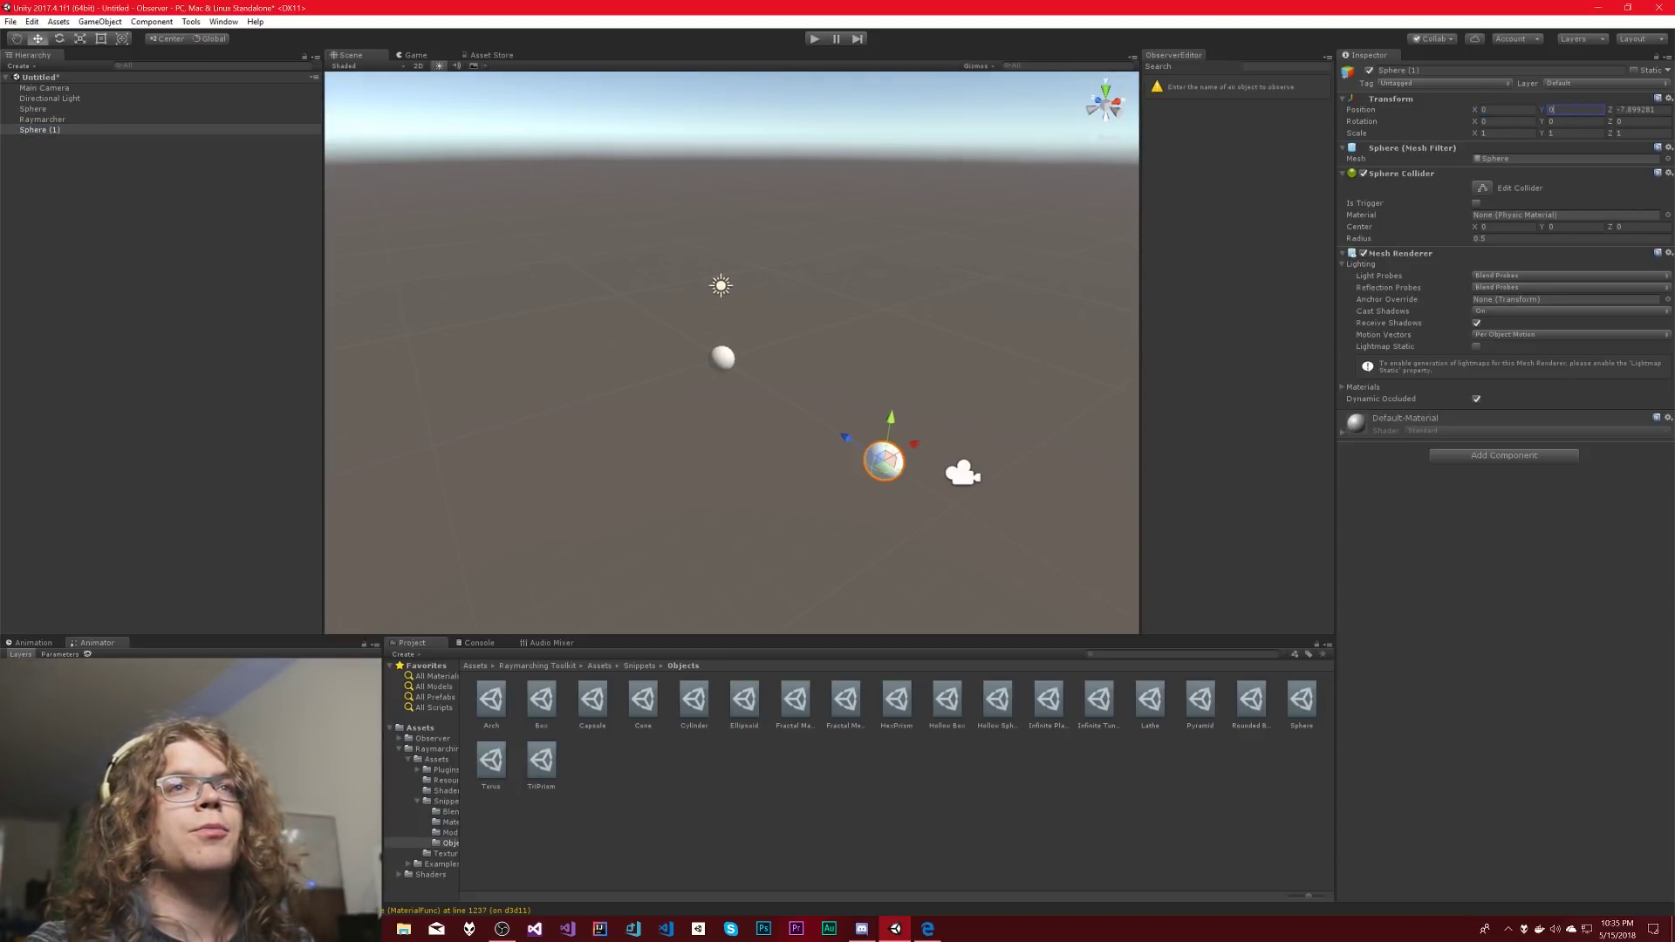
key(Tab)
text(0)
drag(766, 346, 801, 335)
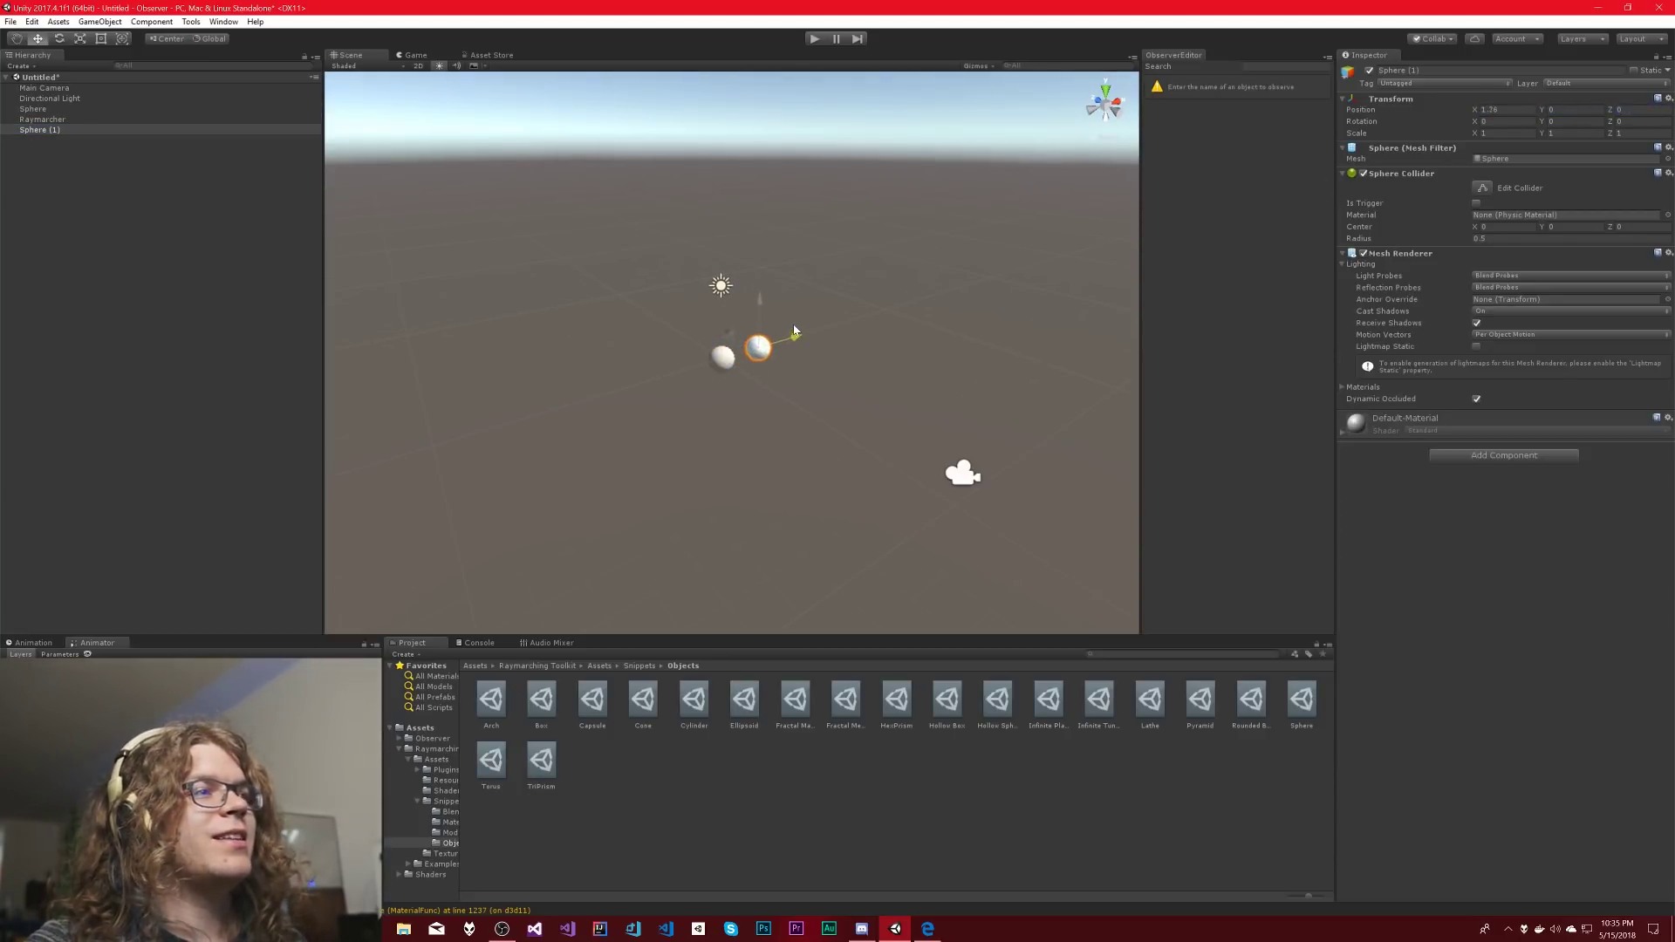
click(828, 399)
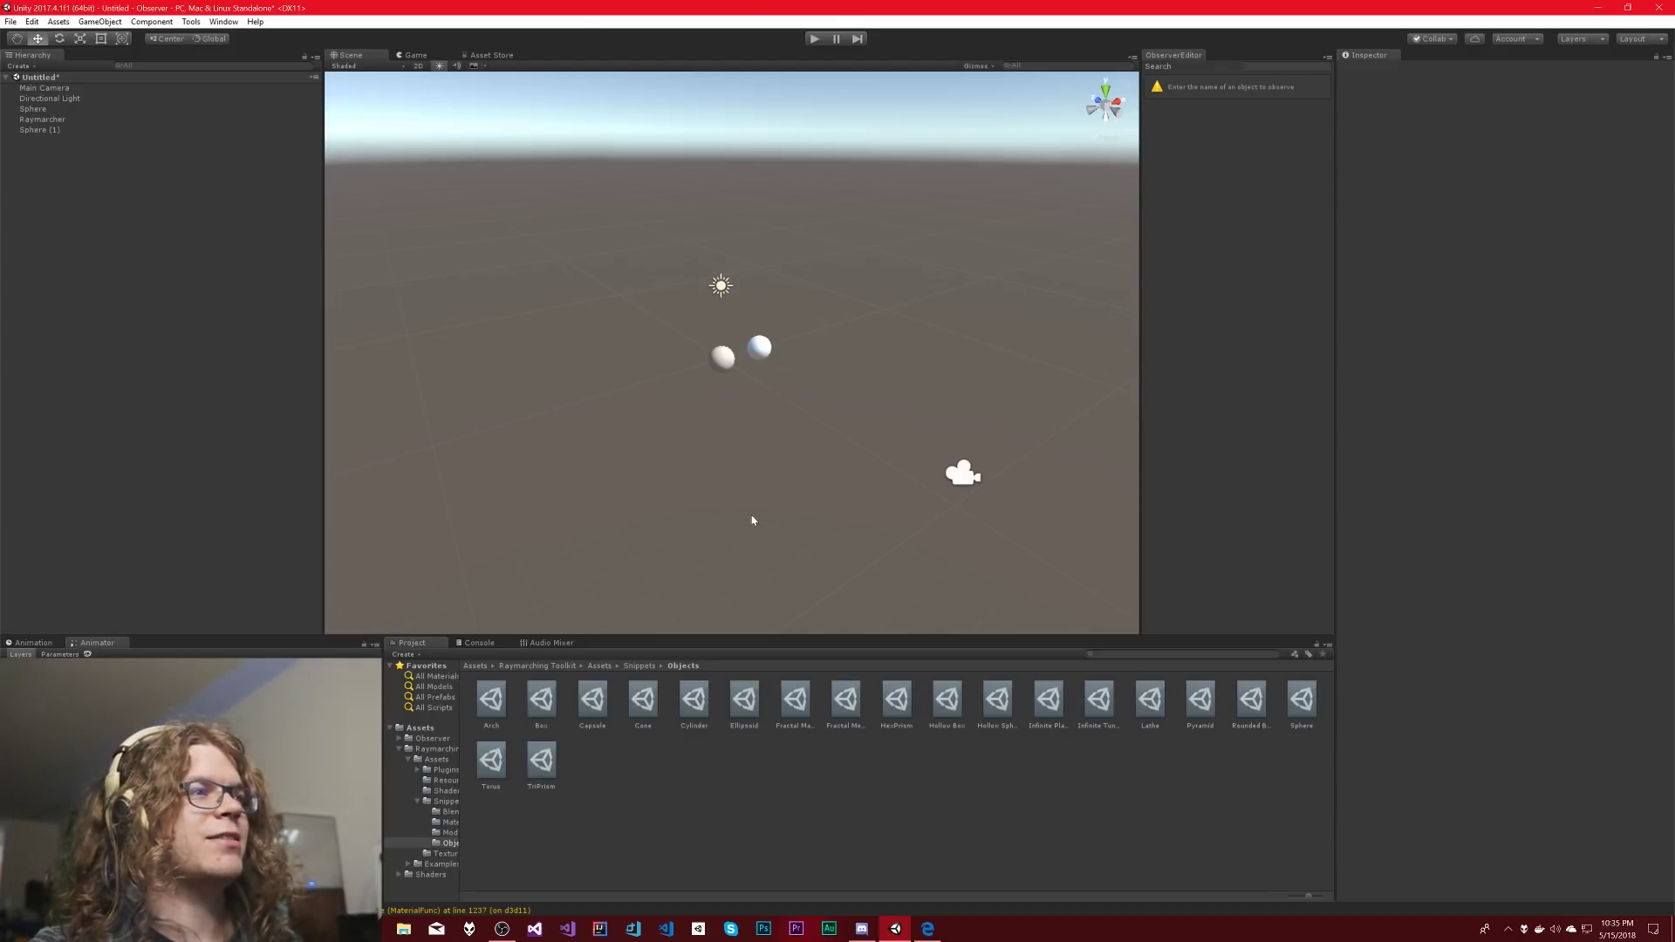
- Try to select the raymarched sphere directly in the Scene view and look at both spheres side by side
click(719, 364)
click(741, 481)
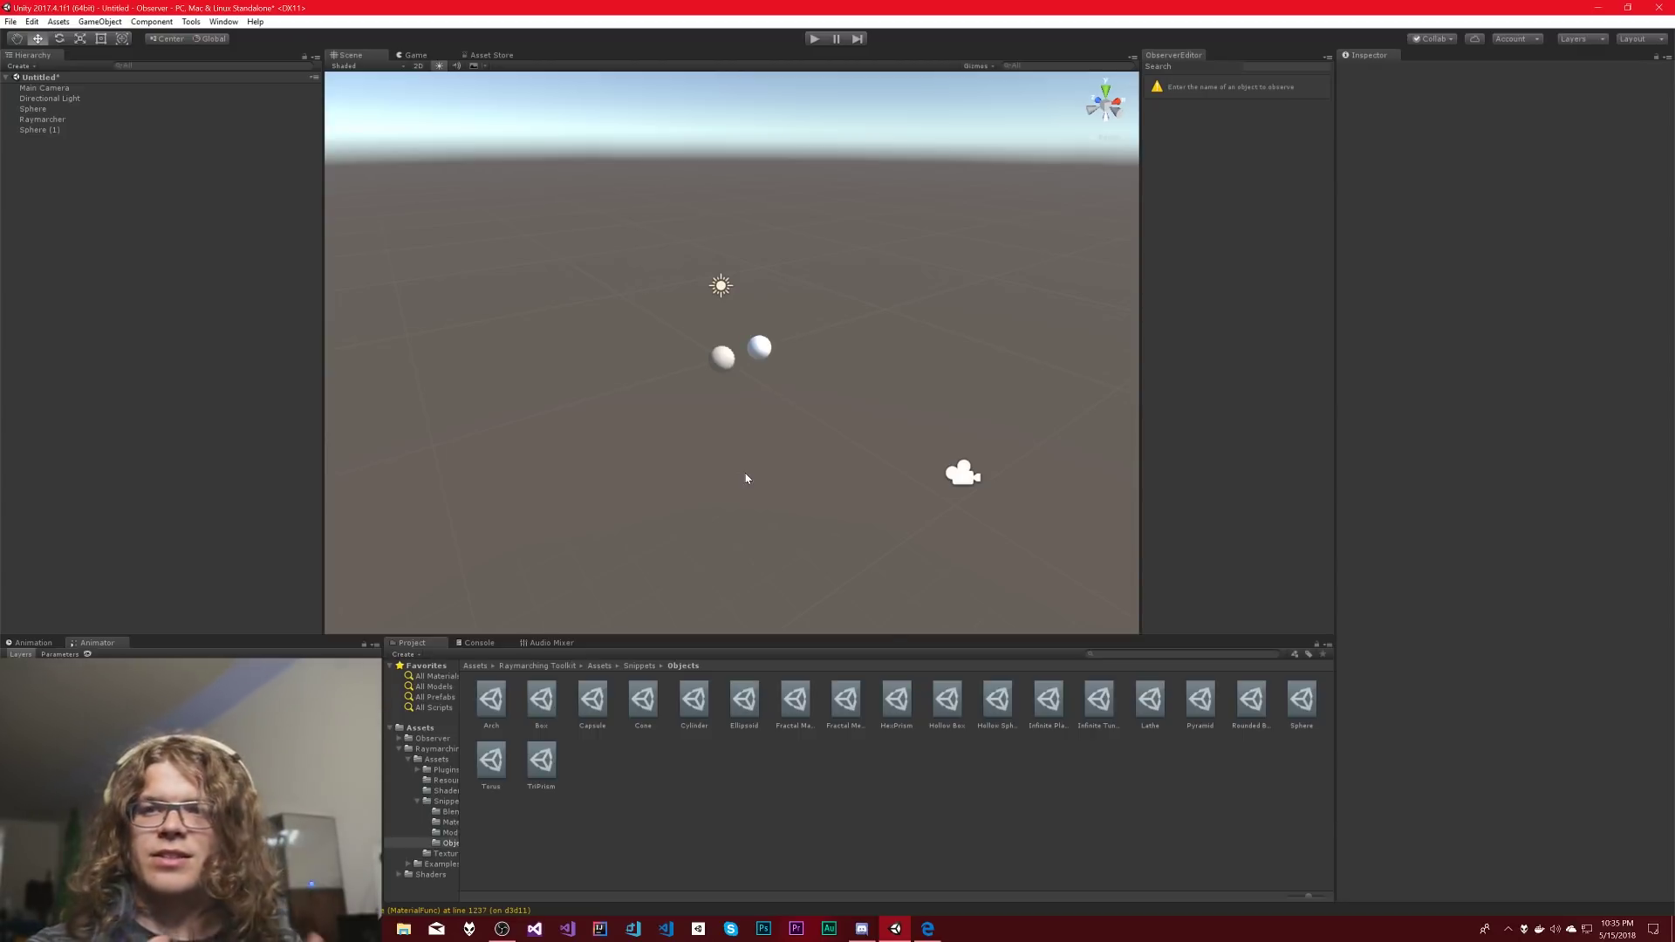
right_drag(699, 427, 703, 430)
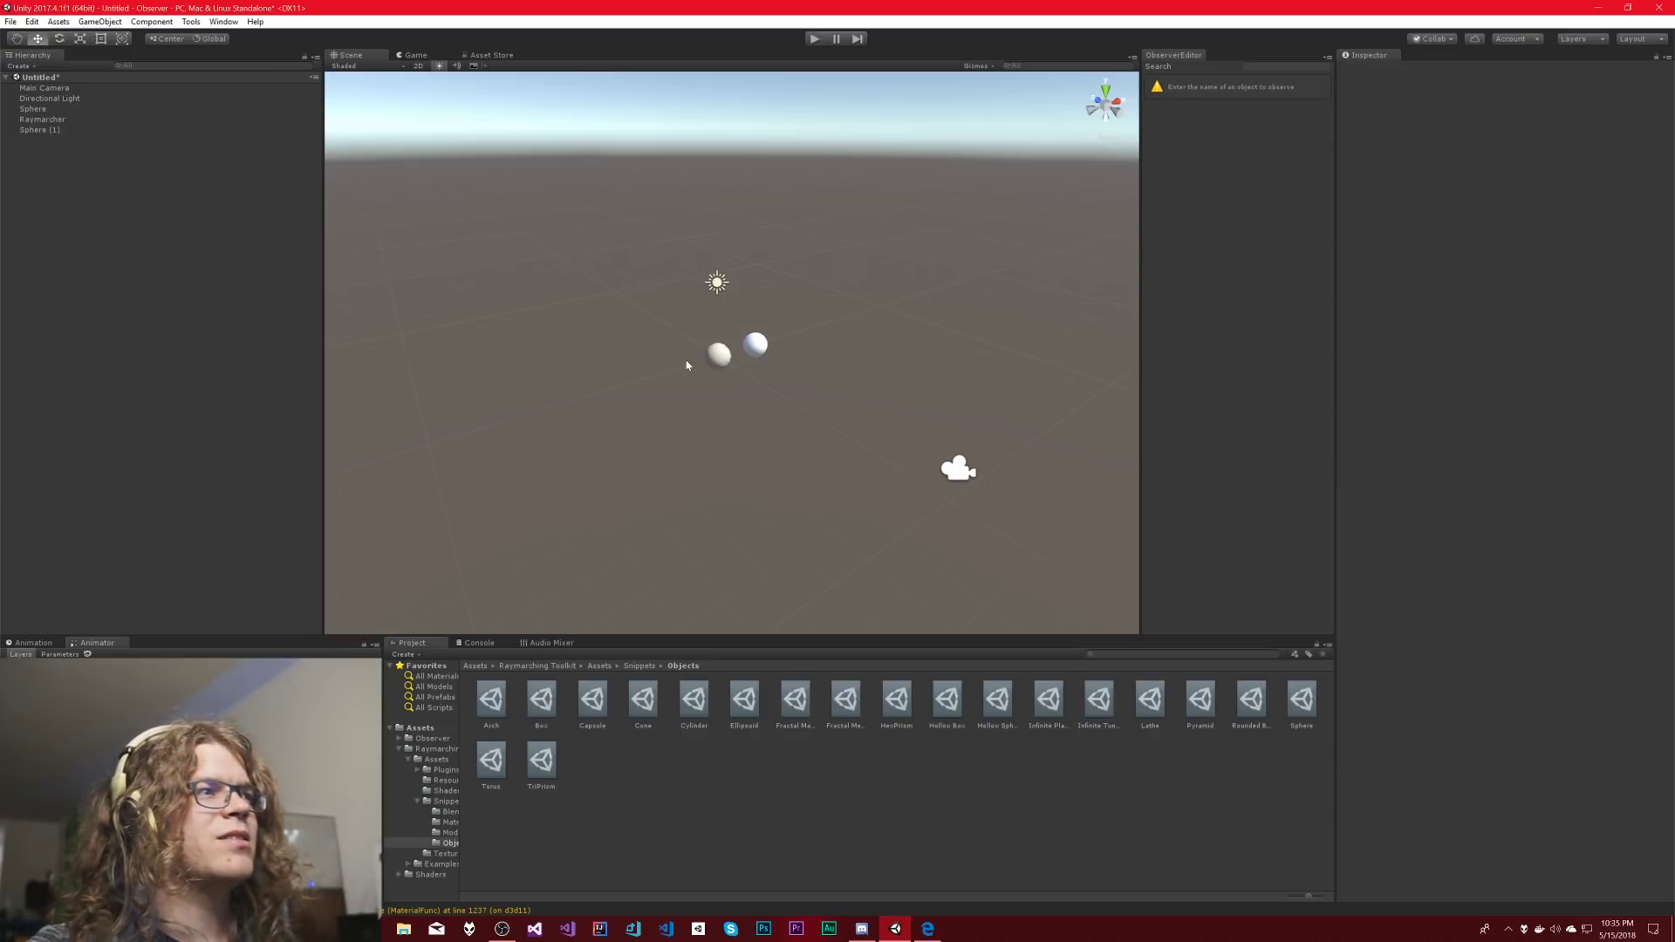
- Try the Raymarcher's Resolution at 1 and at about 0.13, and finish by setting it to 0.7
click(41, 120)
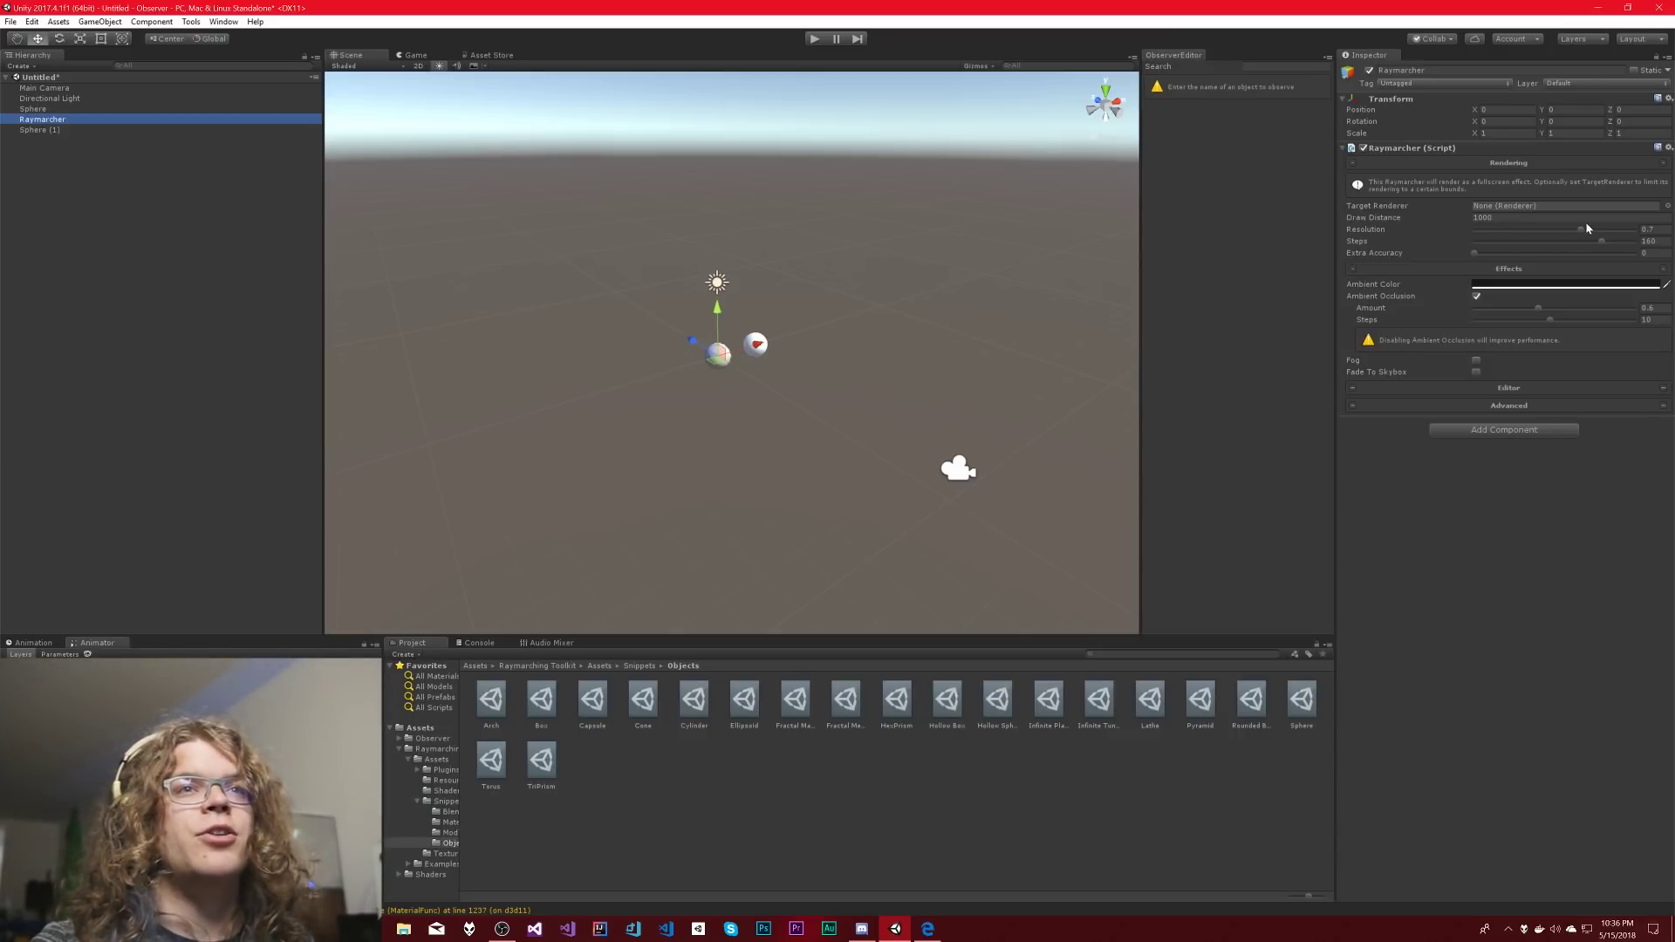
drag(1588, 229, 1633, 228)
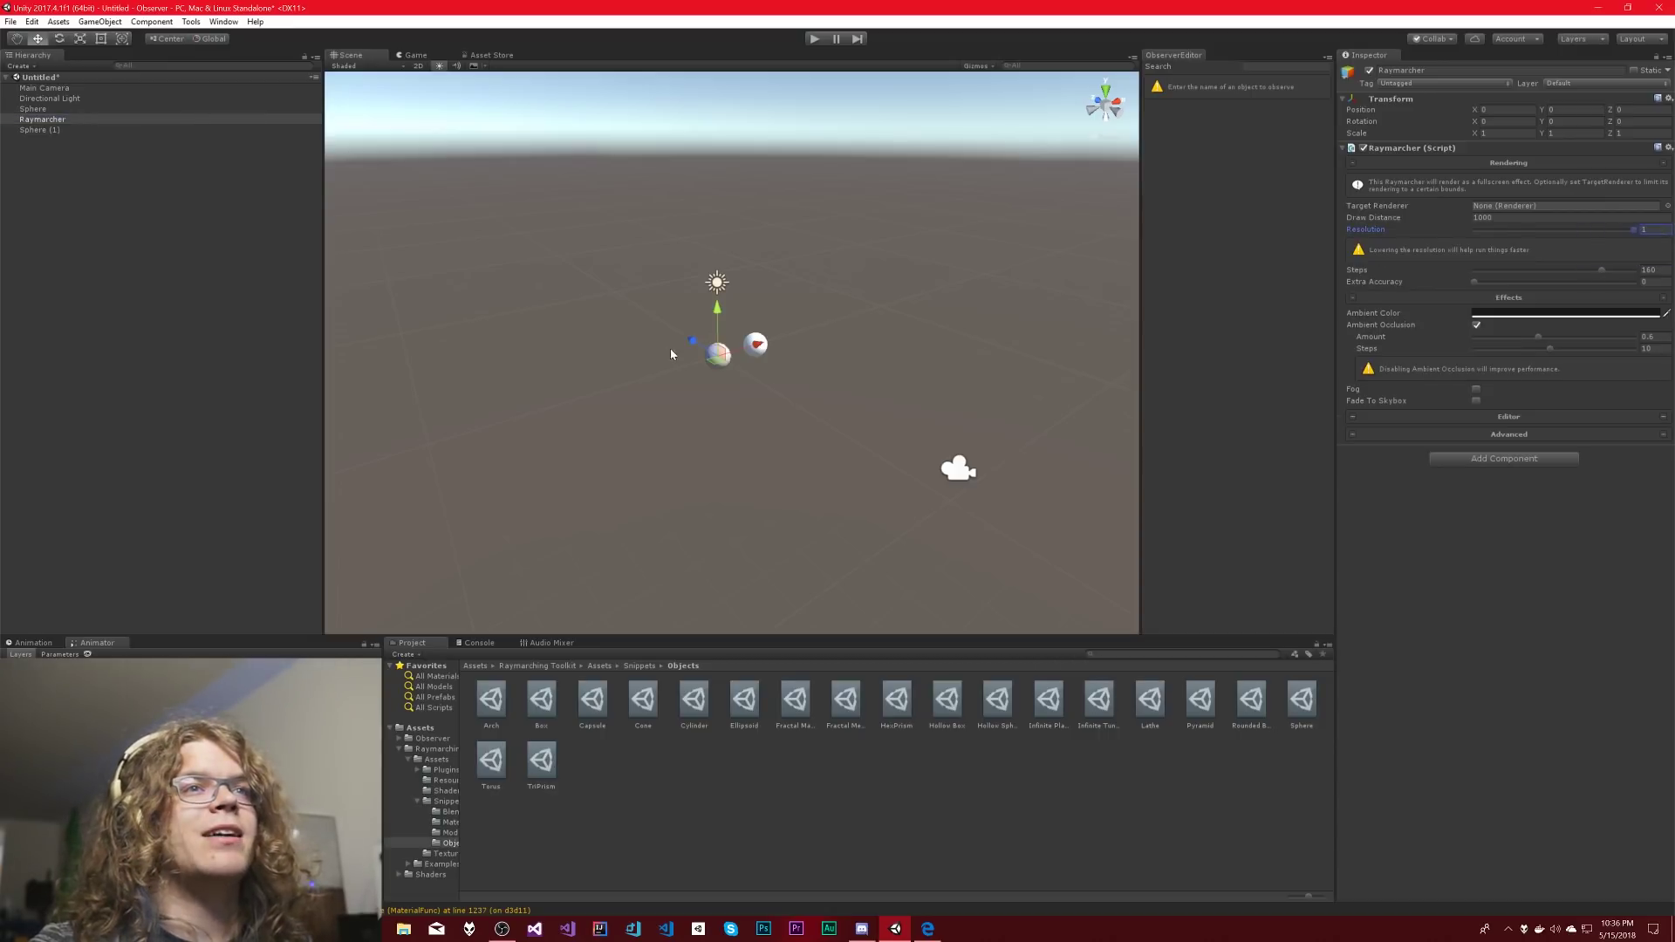
right_drag(890, 352, 879, 360)
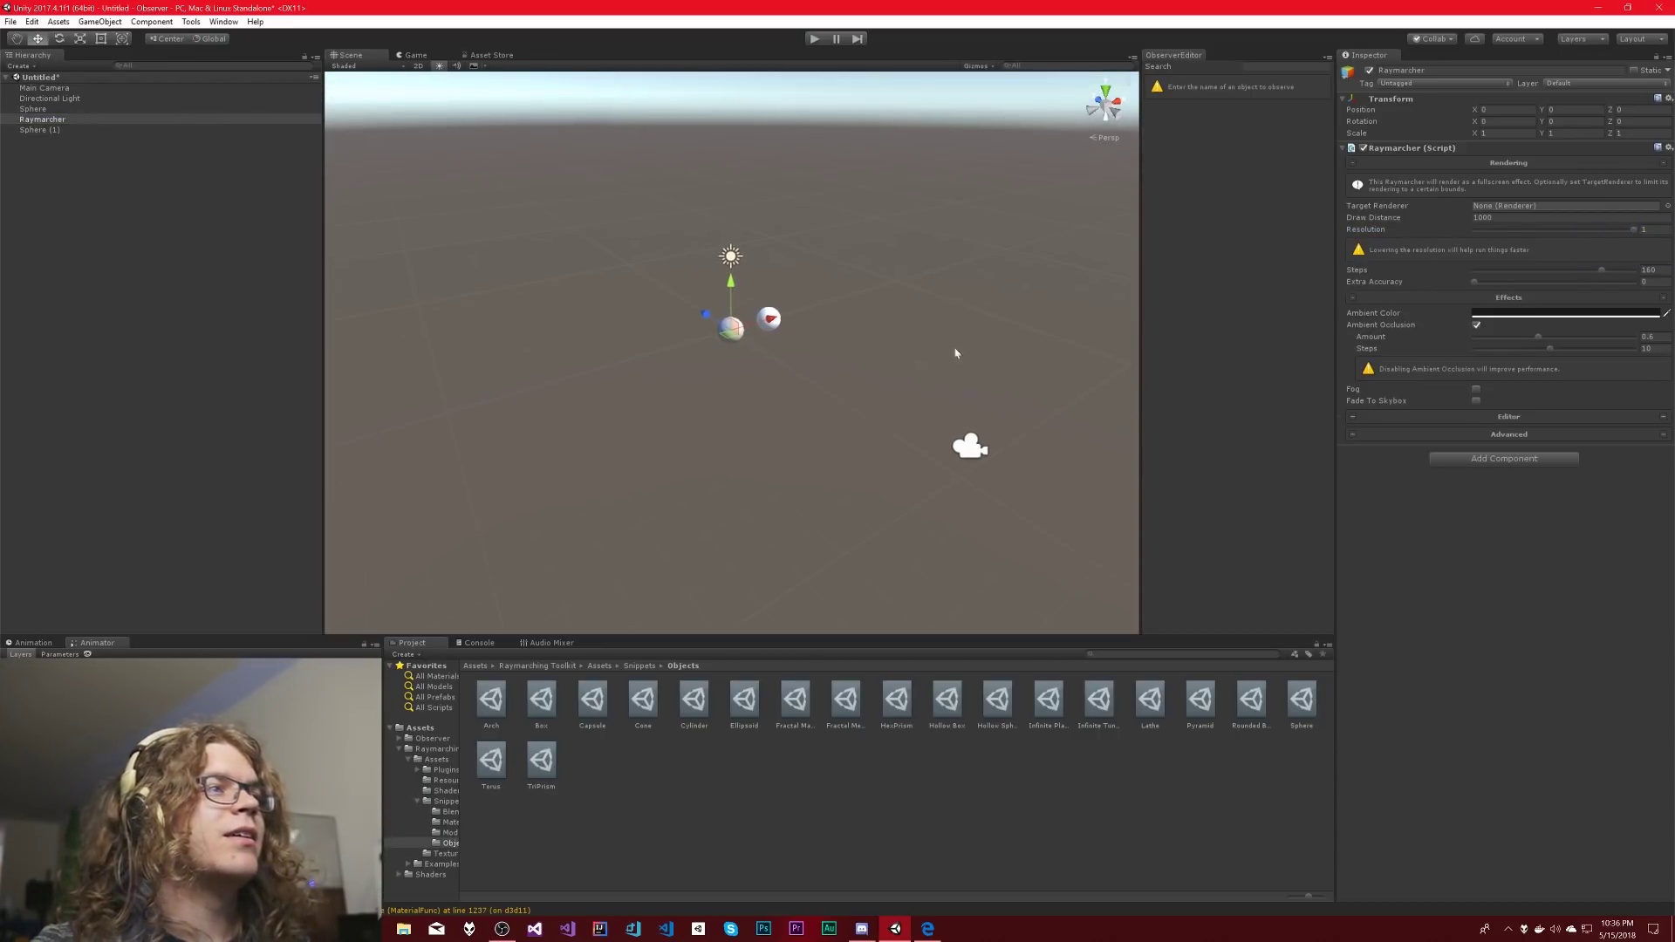
drag(1634, 229, 1560, 225)
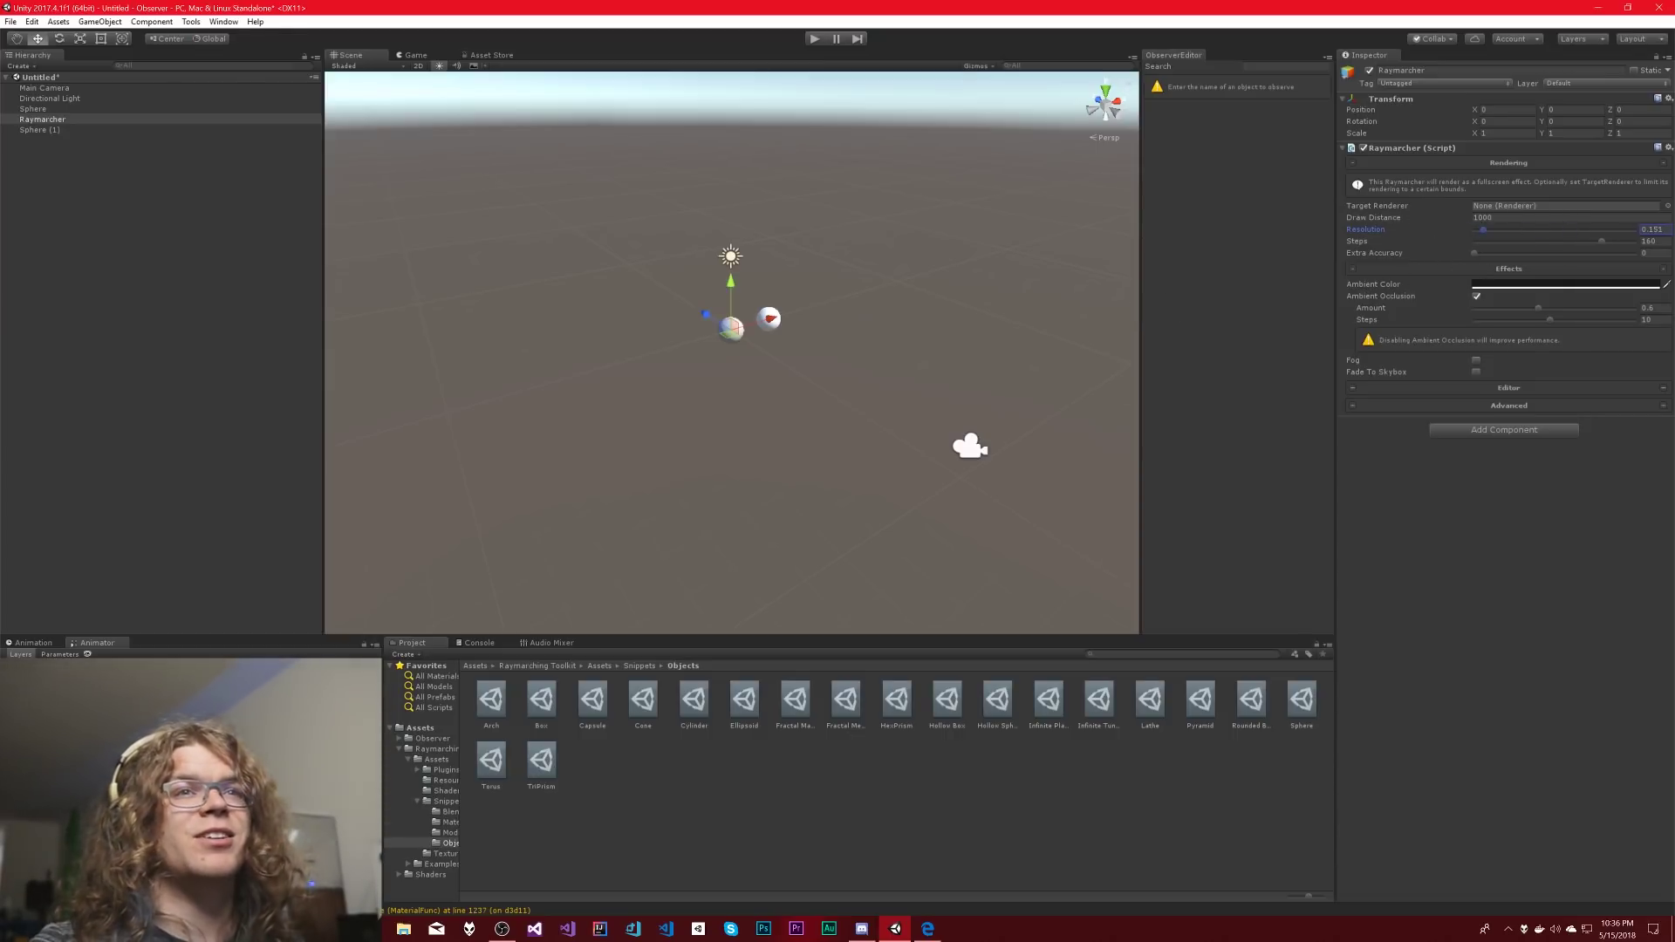
text(0.7)
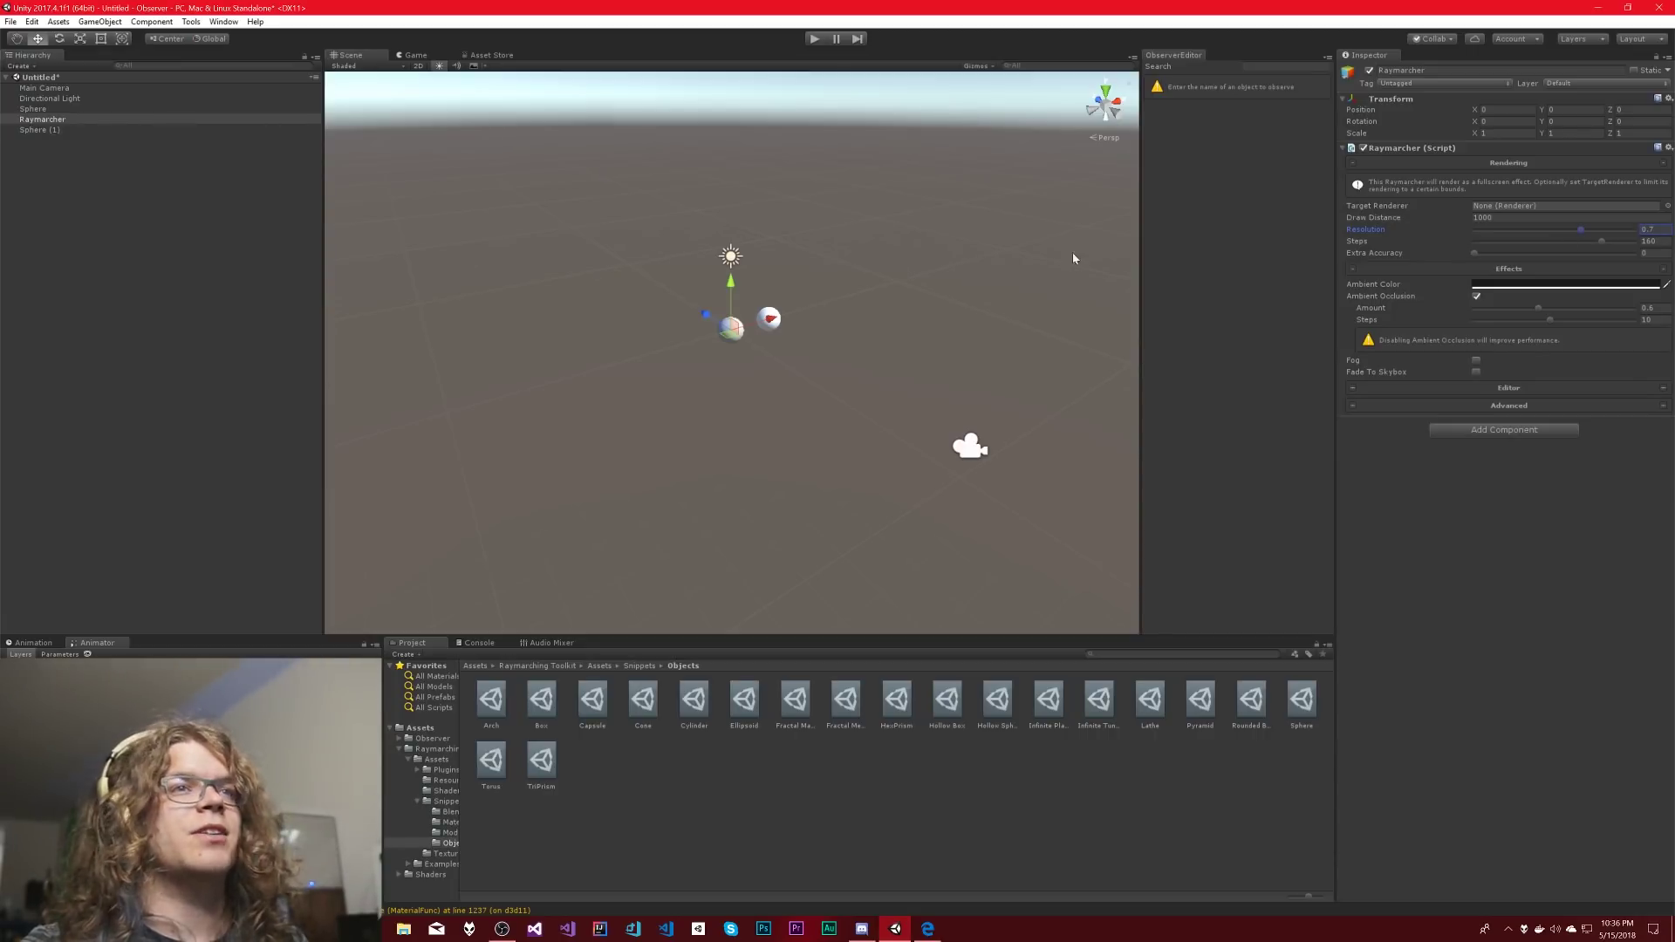
- Examine the raymarched sphere's edge up close and compare it with the mesh sphere's polygonal outline
scroll(1073, 258, up, 5)
alt+drag(959, 271, 746, 306)
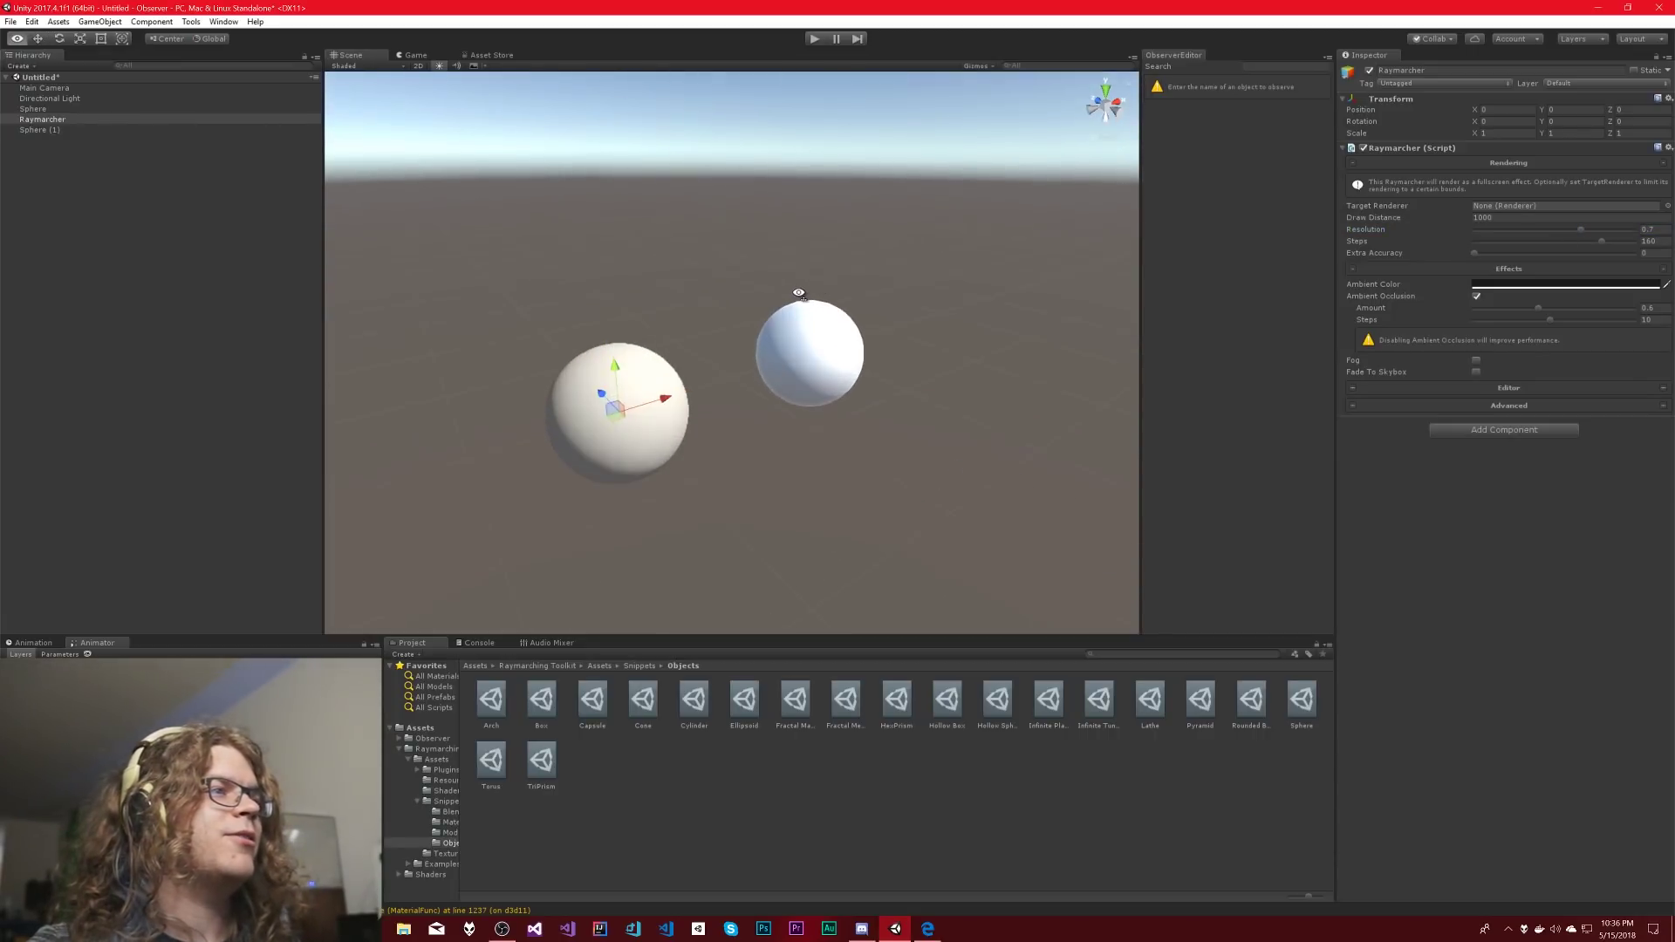
scroll(794, 290, up, 5)
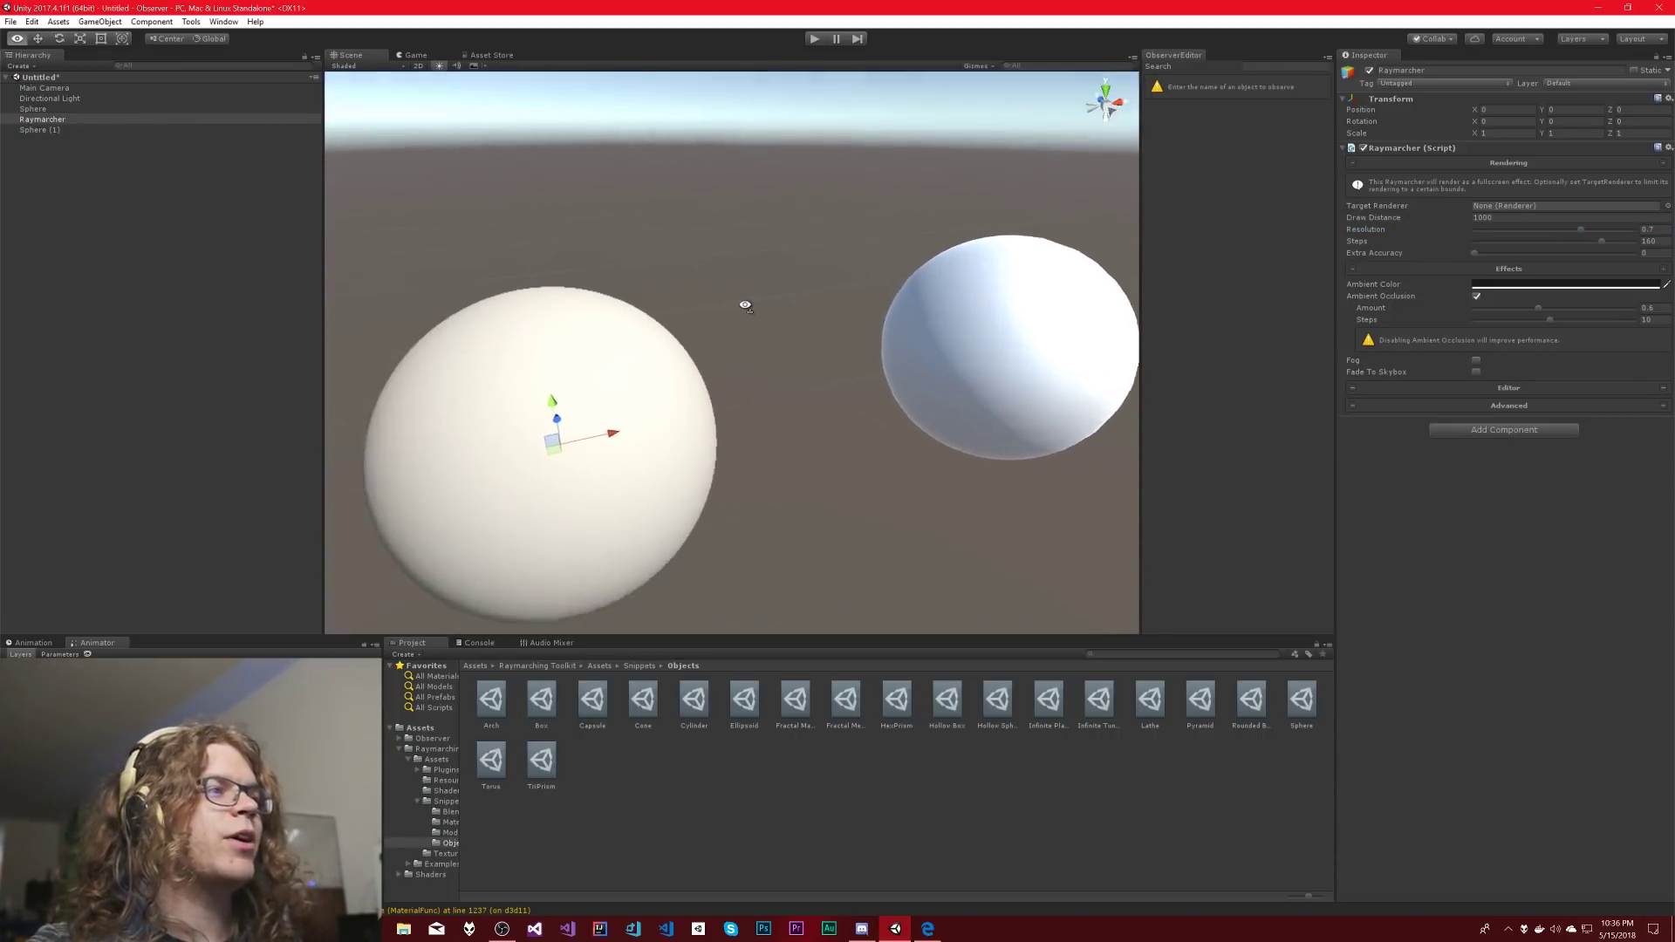
scroll(745, 306, up, 8)
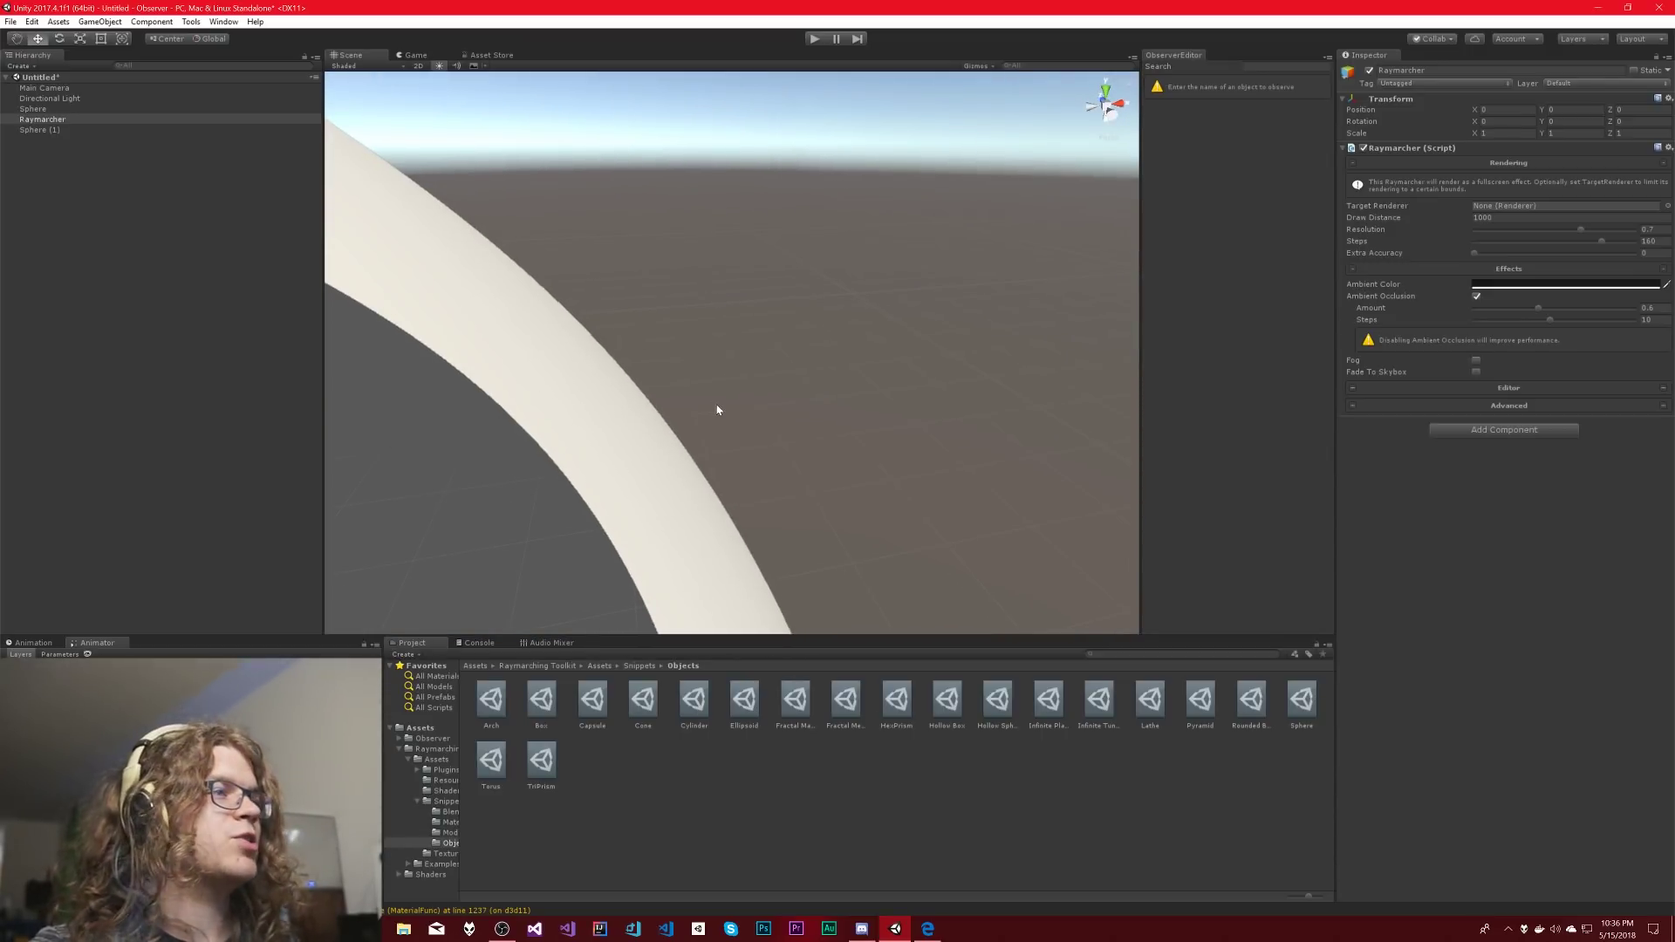
alt+drag(717, 410, 668, 401)
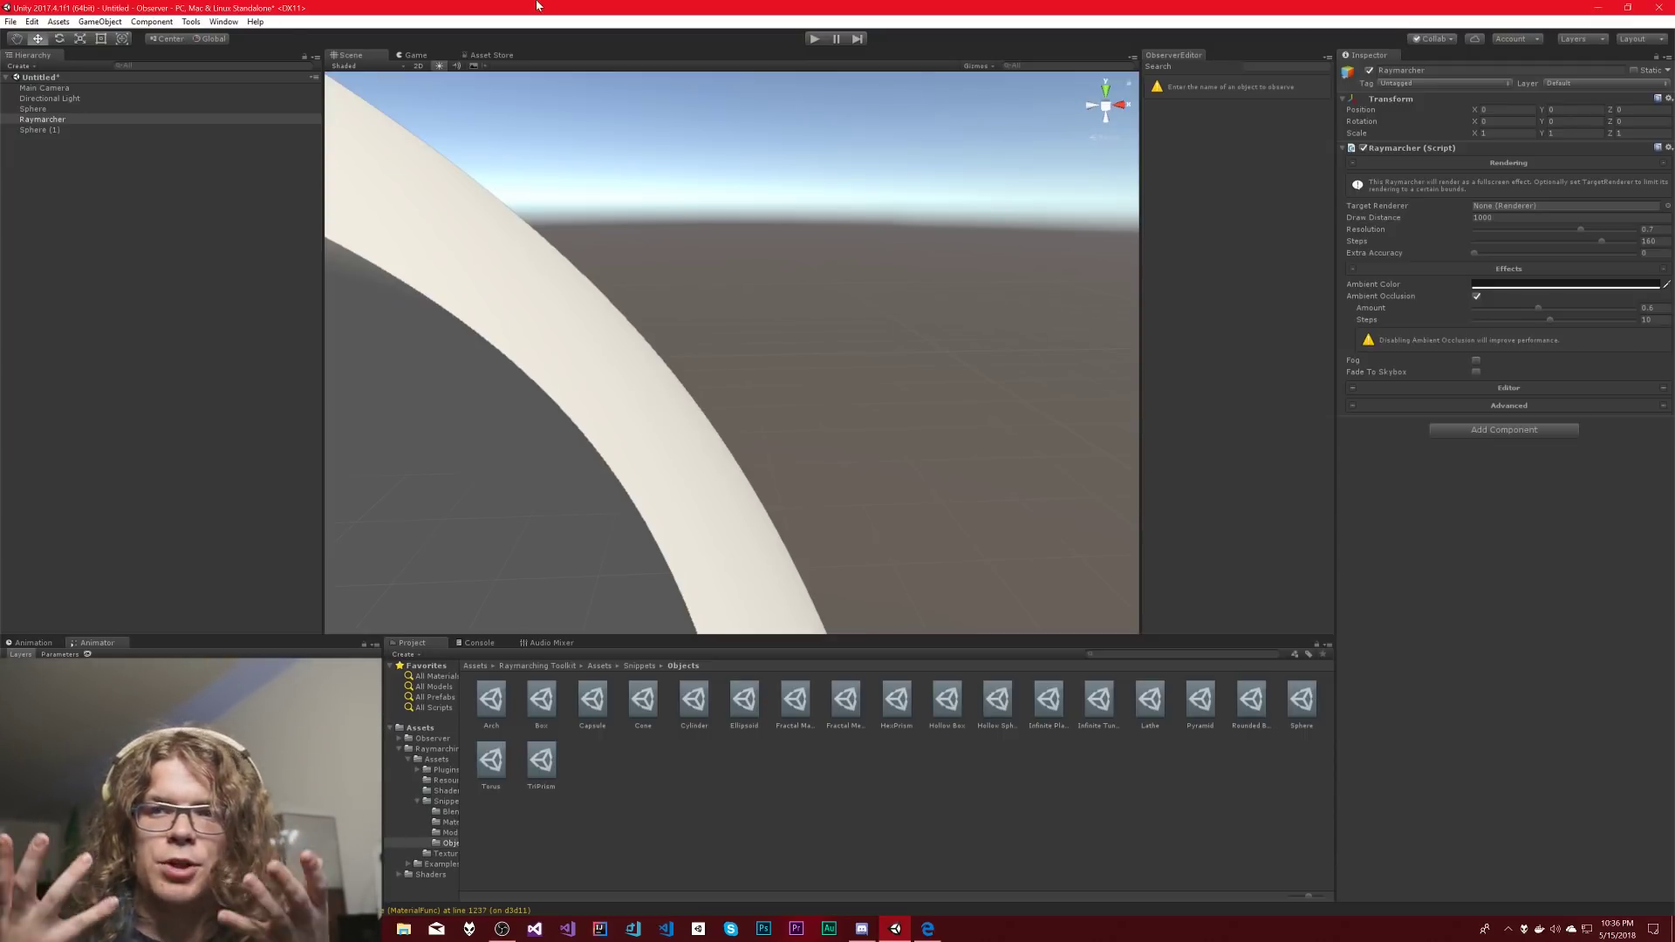
alt+drag(742, 533, 733, 448)
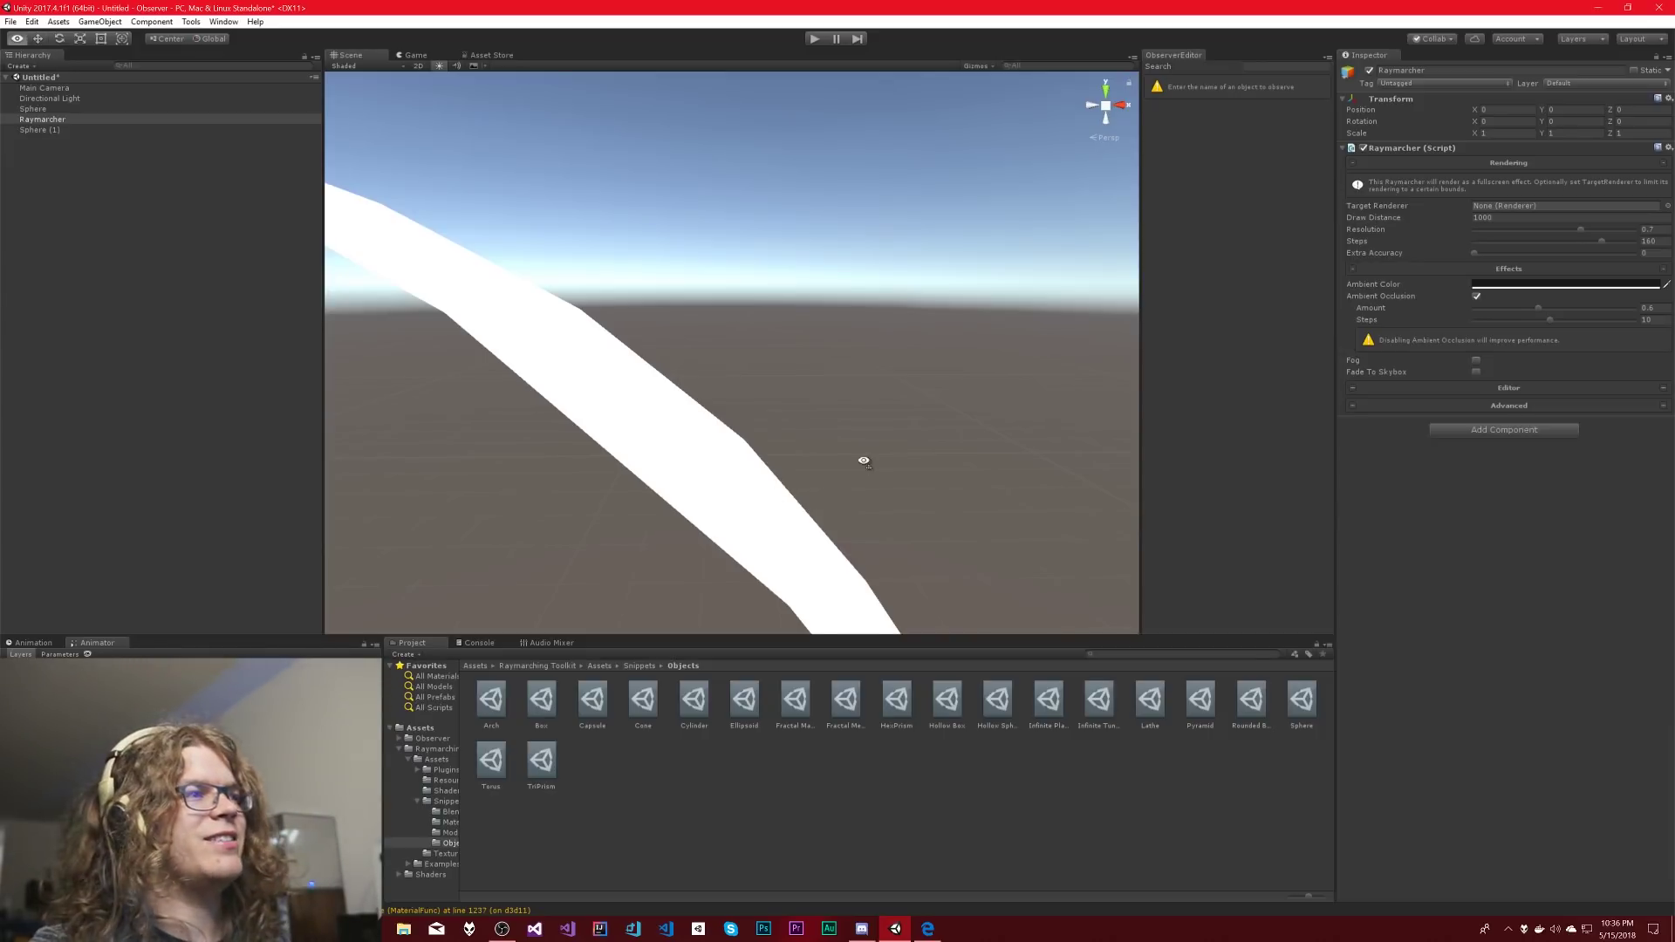
alt+drag(860, 460, 936, 478)
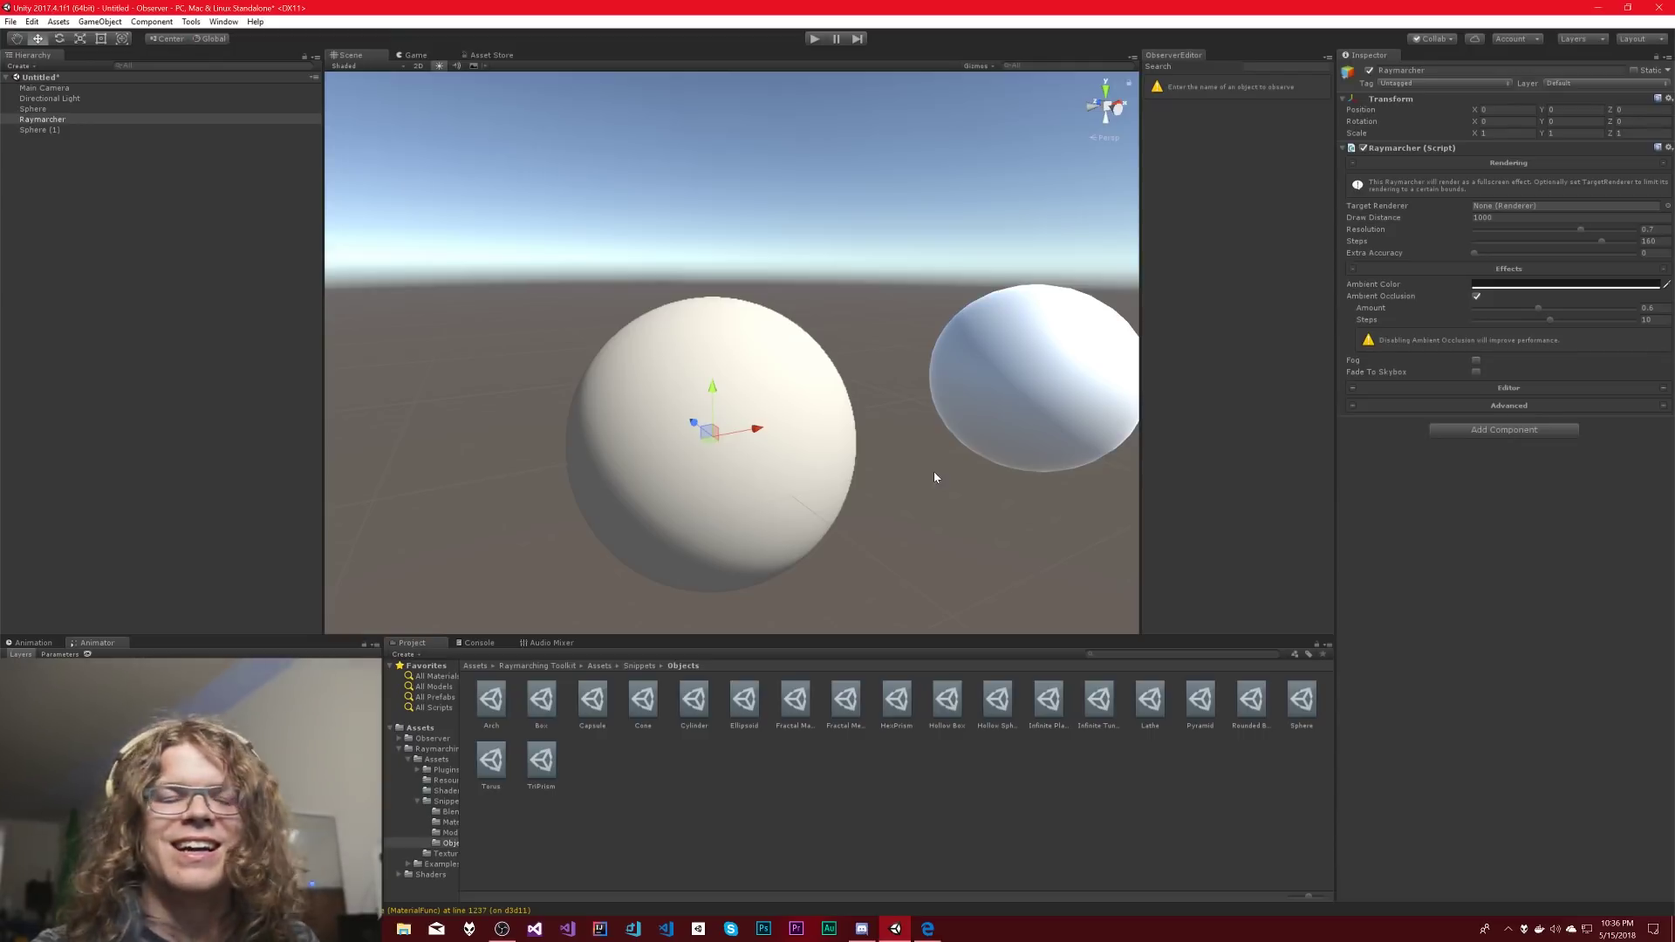
alt+drag(703, 434, 816, 433)
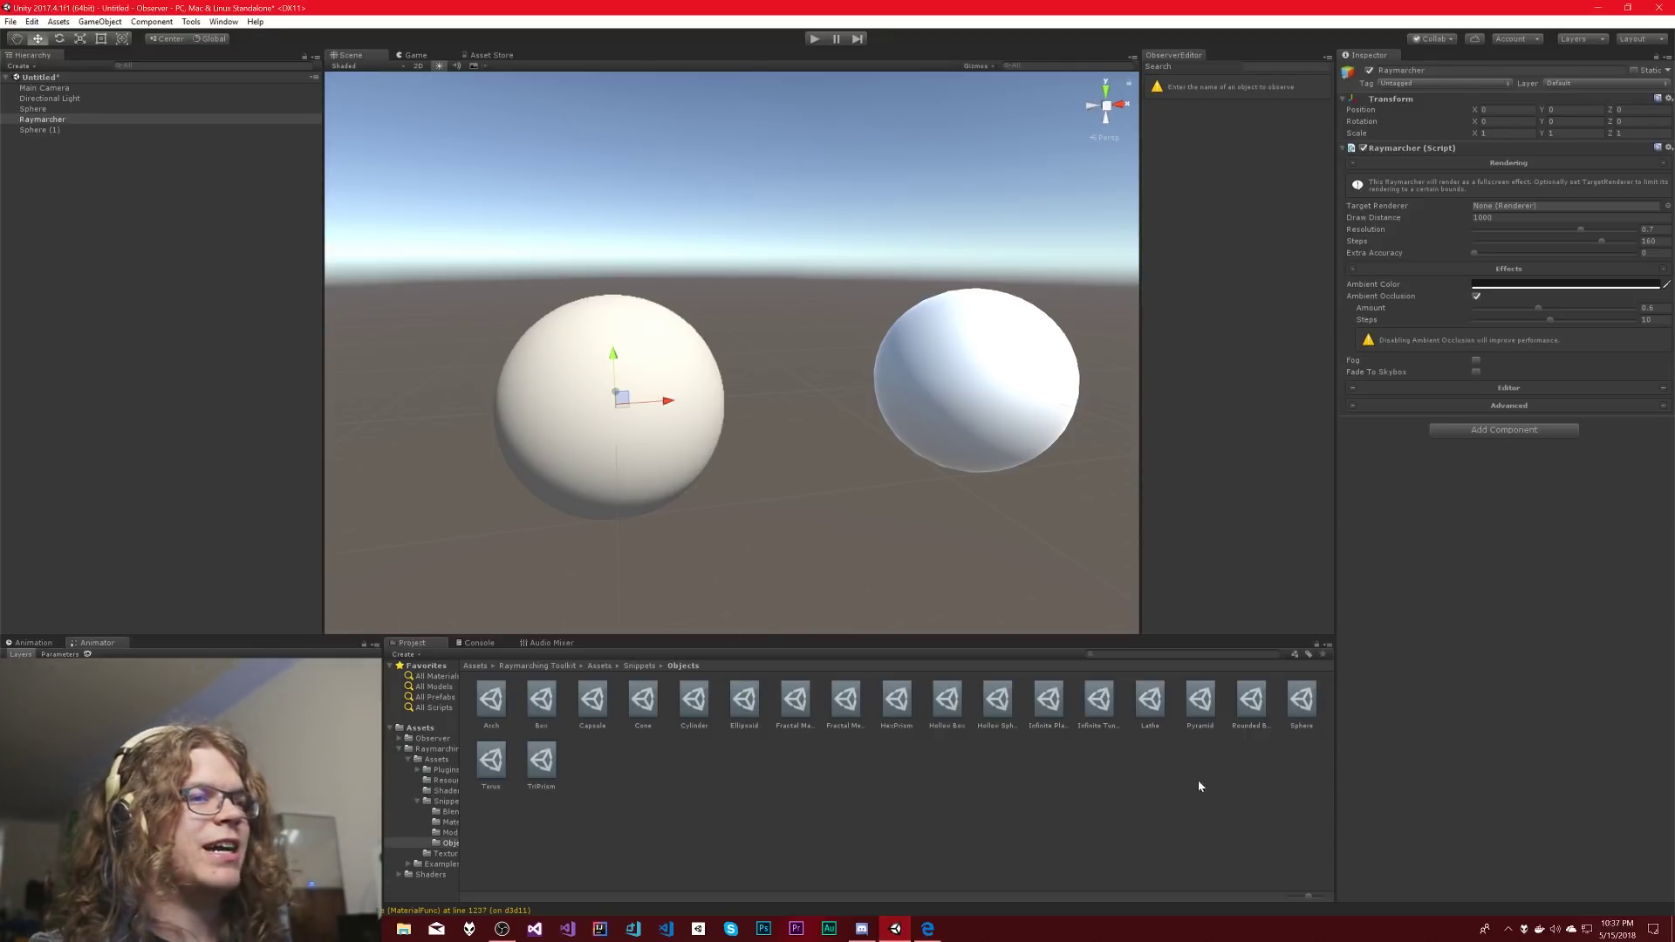
- Inspect the Sphere snippet's distance function and the mesh sphere's components
click(1300, 698)
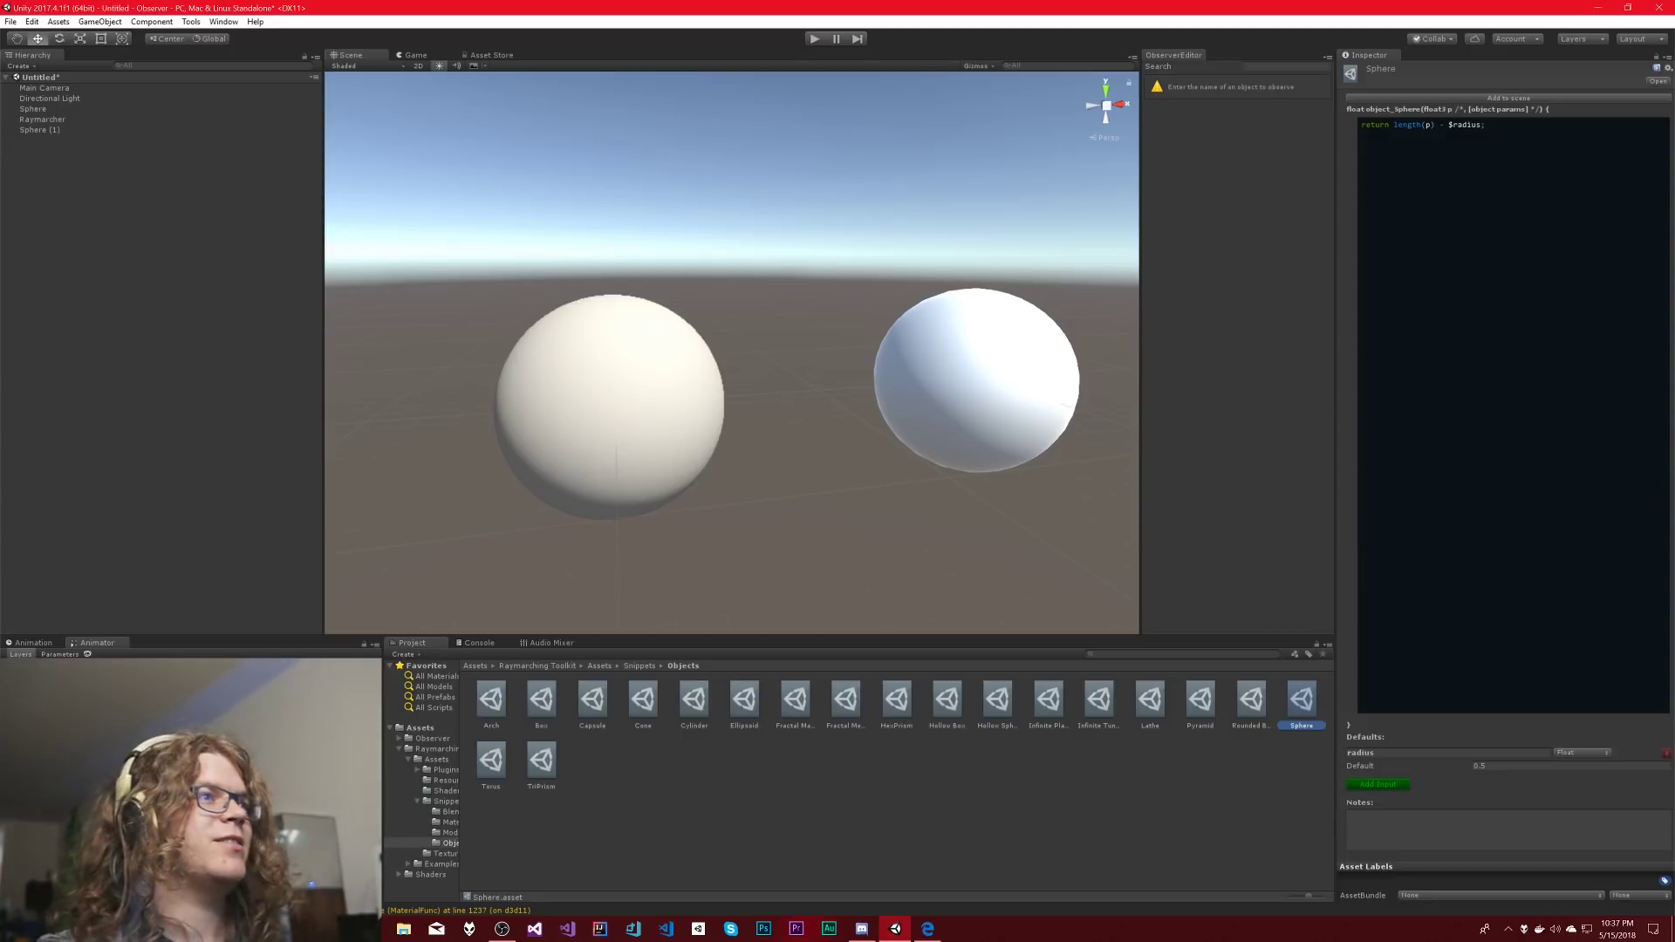
click(58, 129)
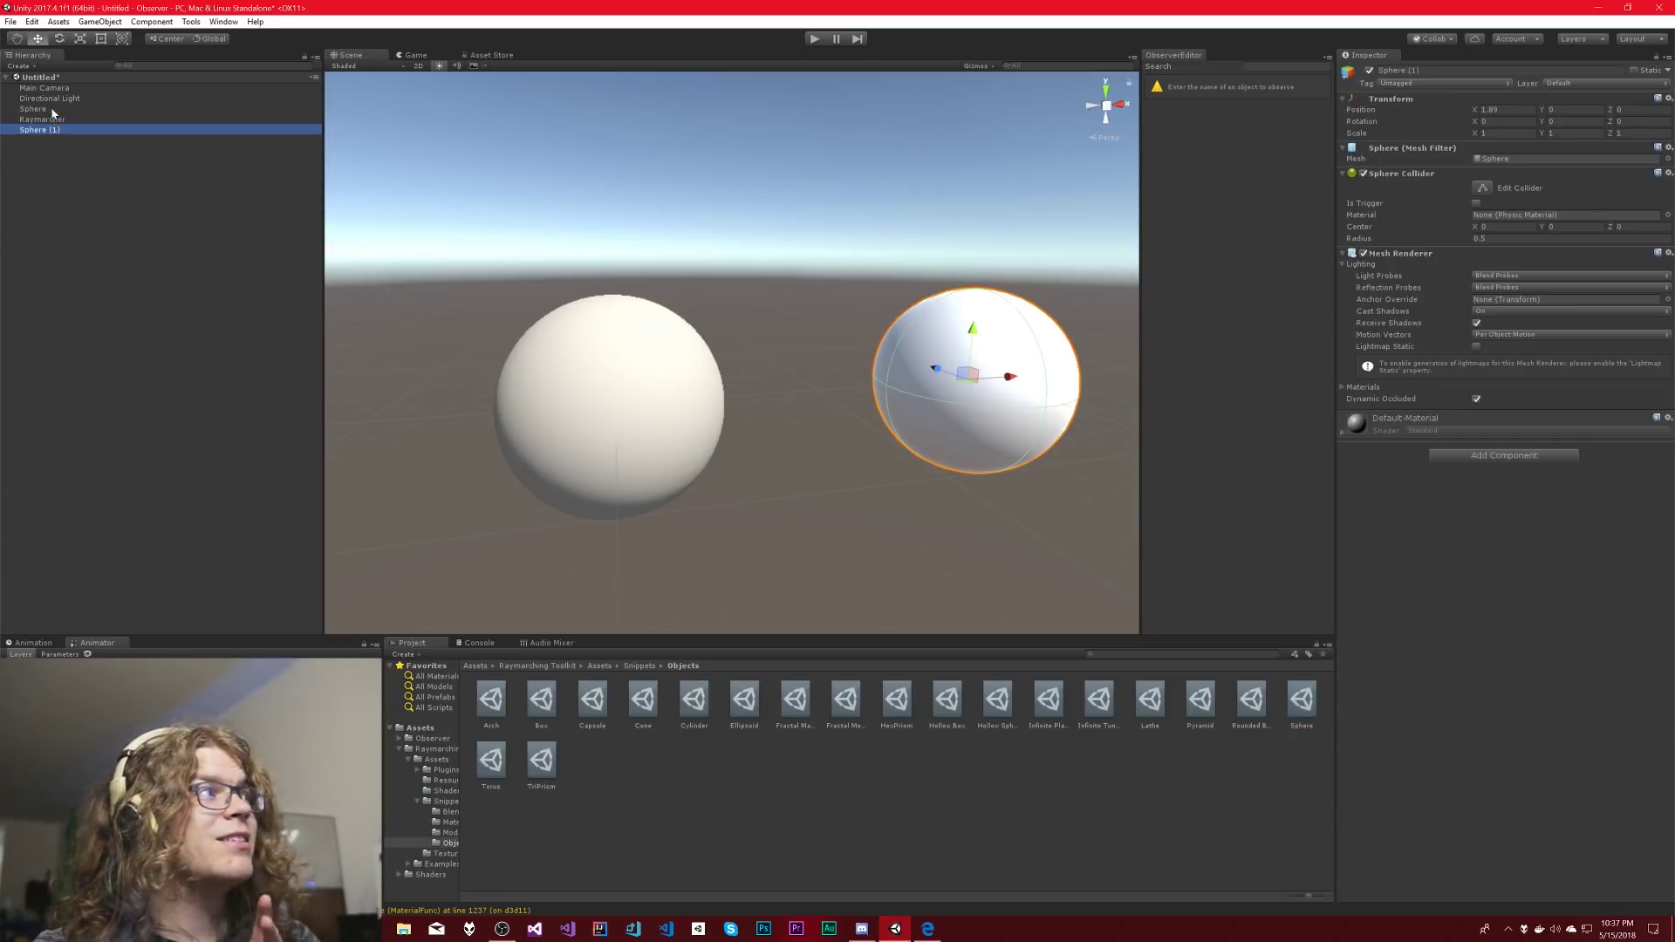
- Duplicate the raymarched sphere and move the copy along X to about -0.78 so the two overlap
click(40, 110)
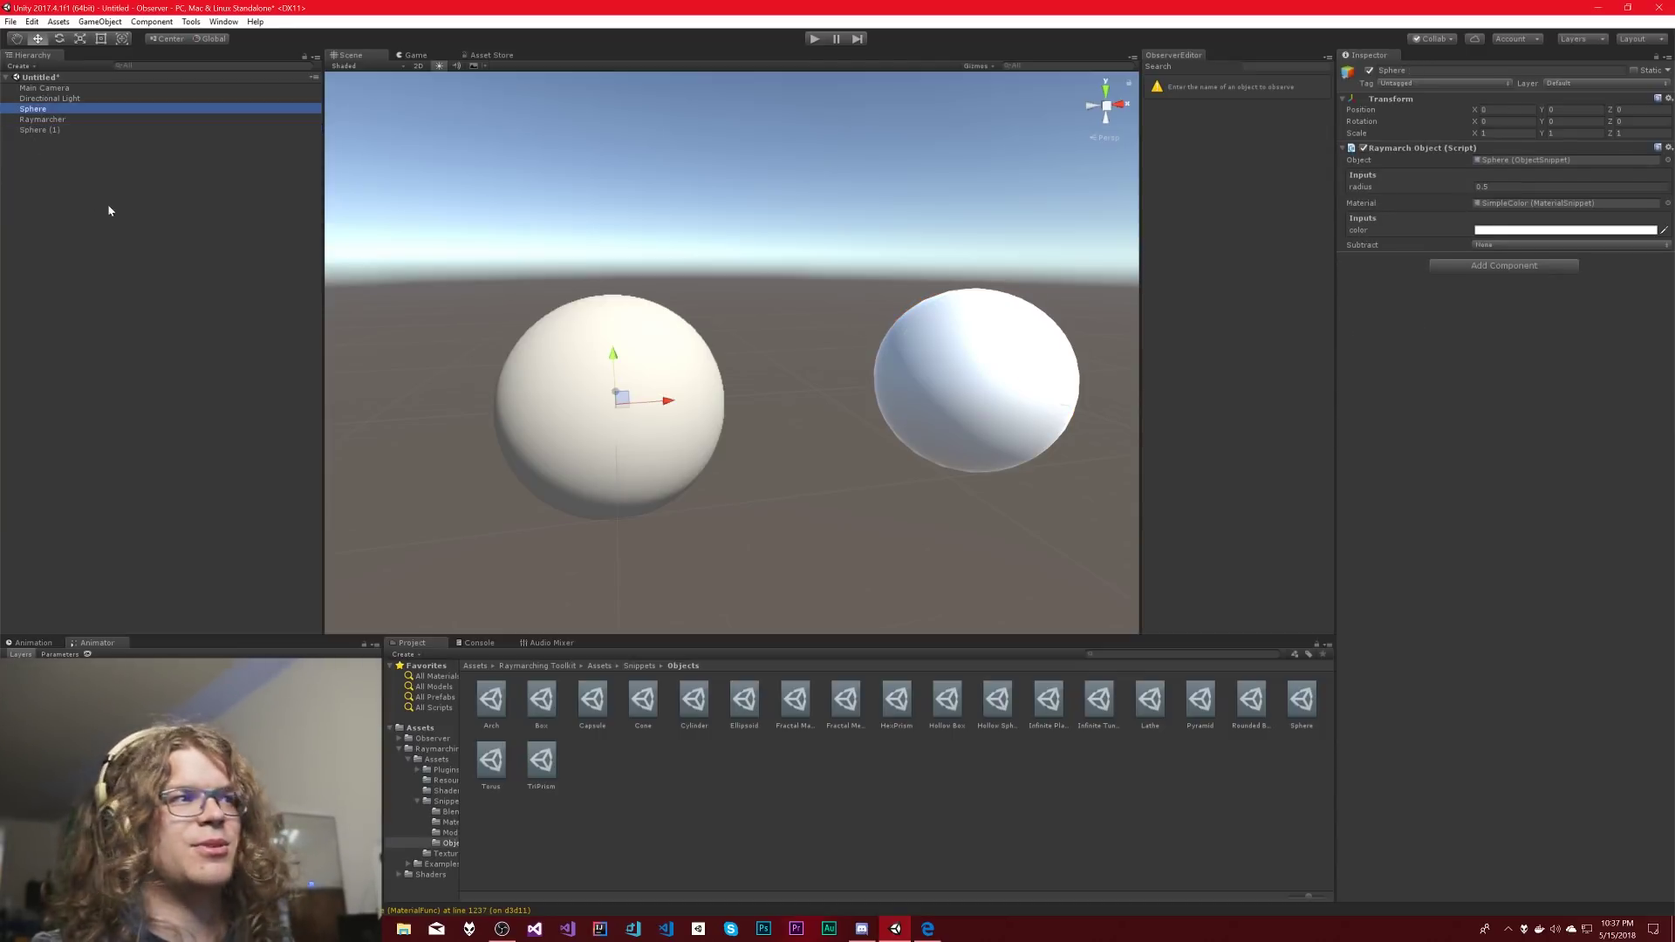
key(ctrl+d)
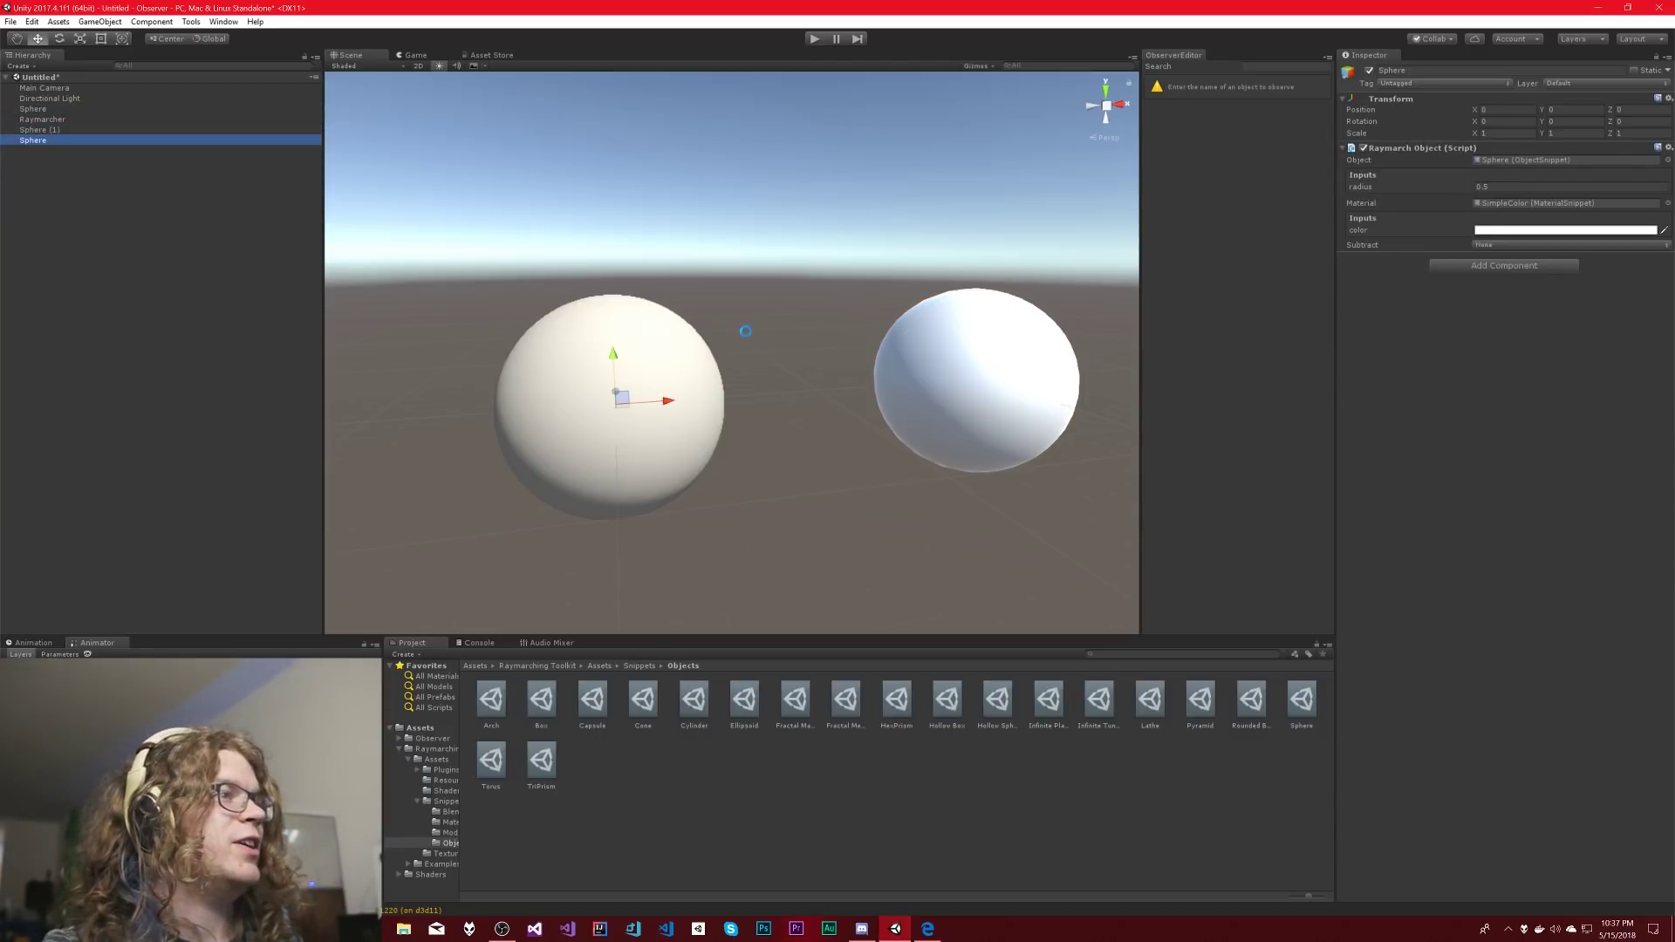
alt+drag(744, 330, 620, 336)
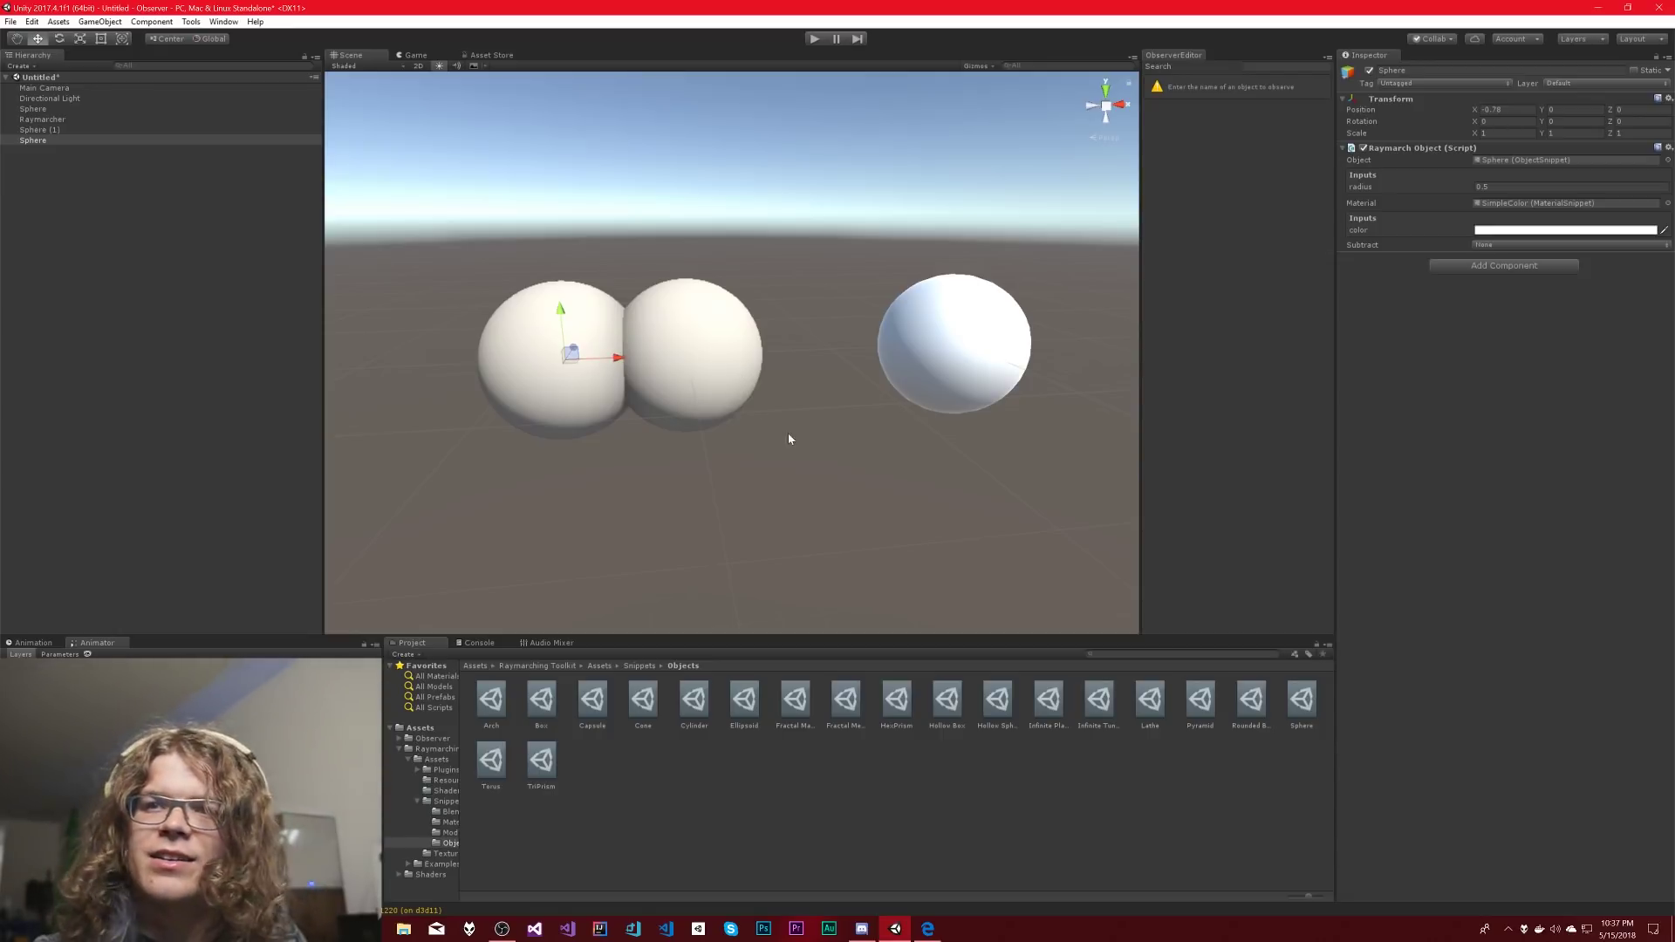
- Duplicate the mesh sphere and move the copy along X to about 2.6 so the two overlap
click(1013, 352)
key(ctrl+d)
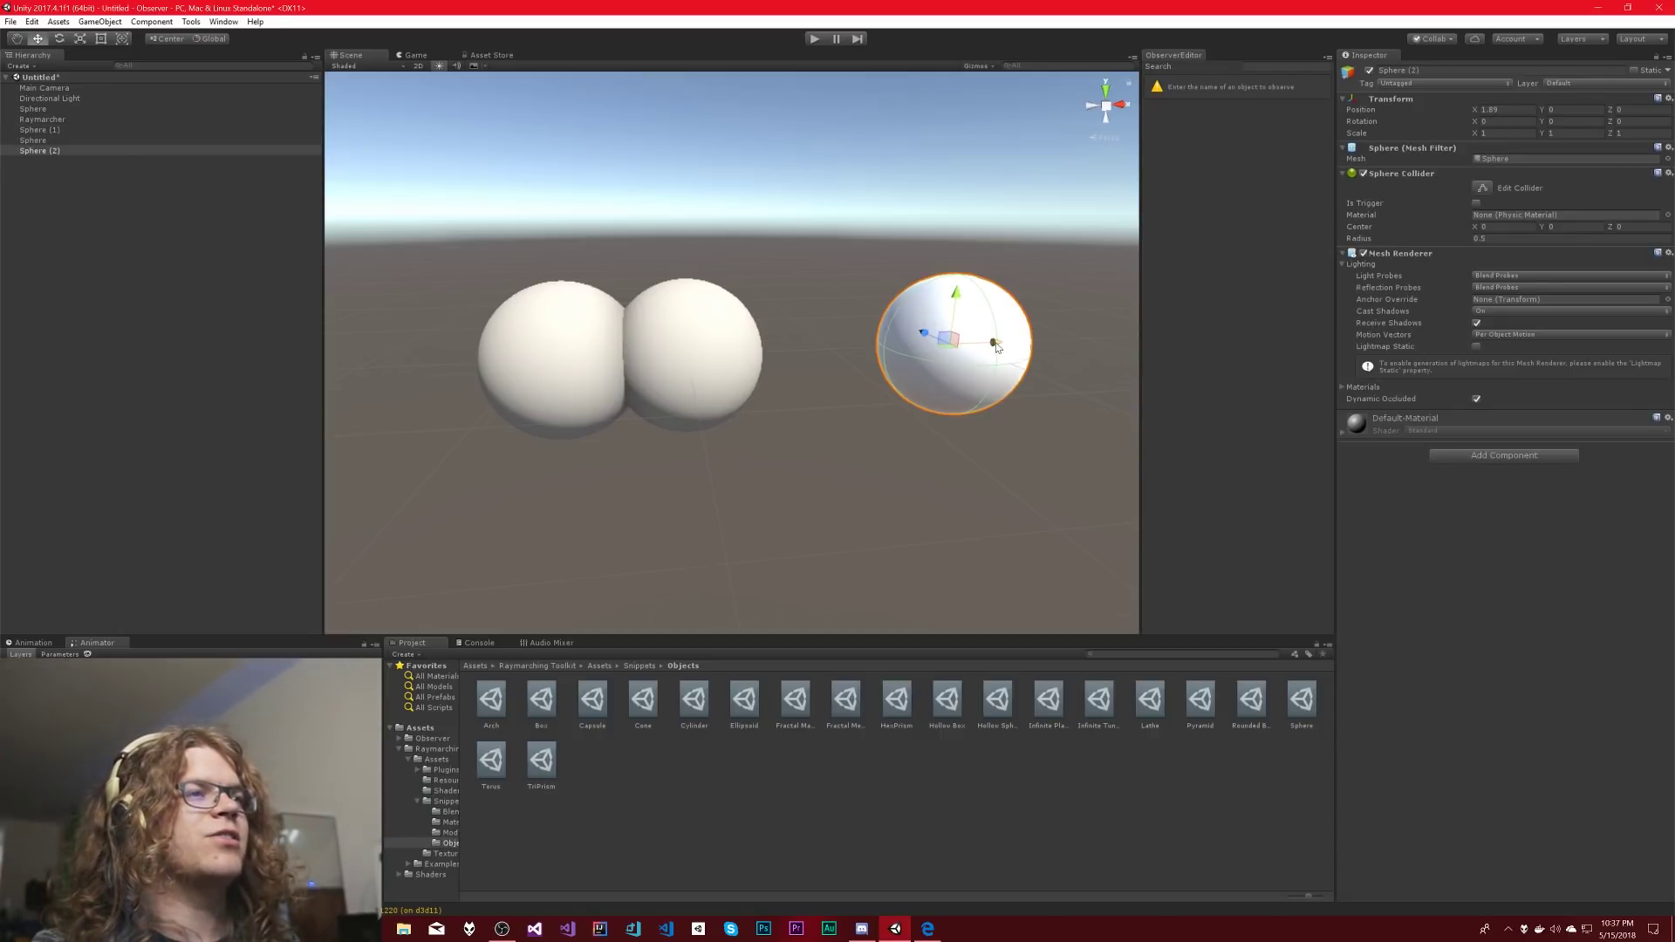
drag(1000, 346, 930, 613)
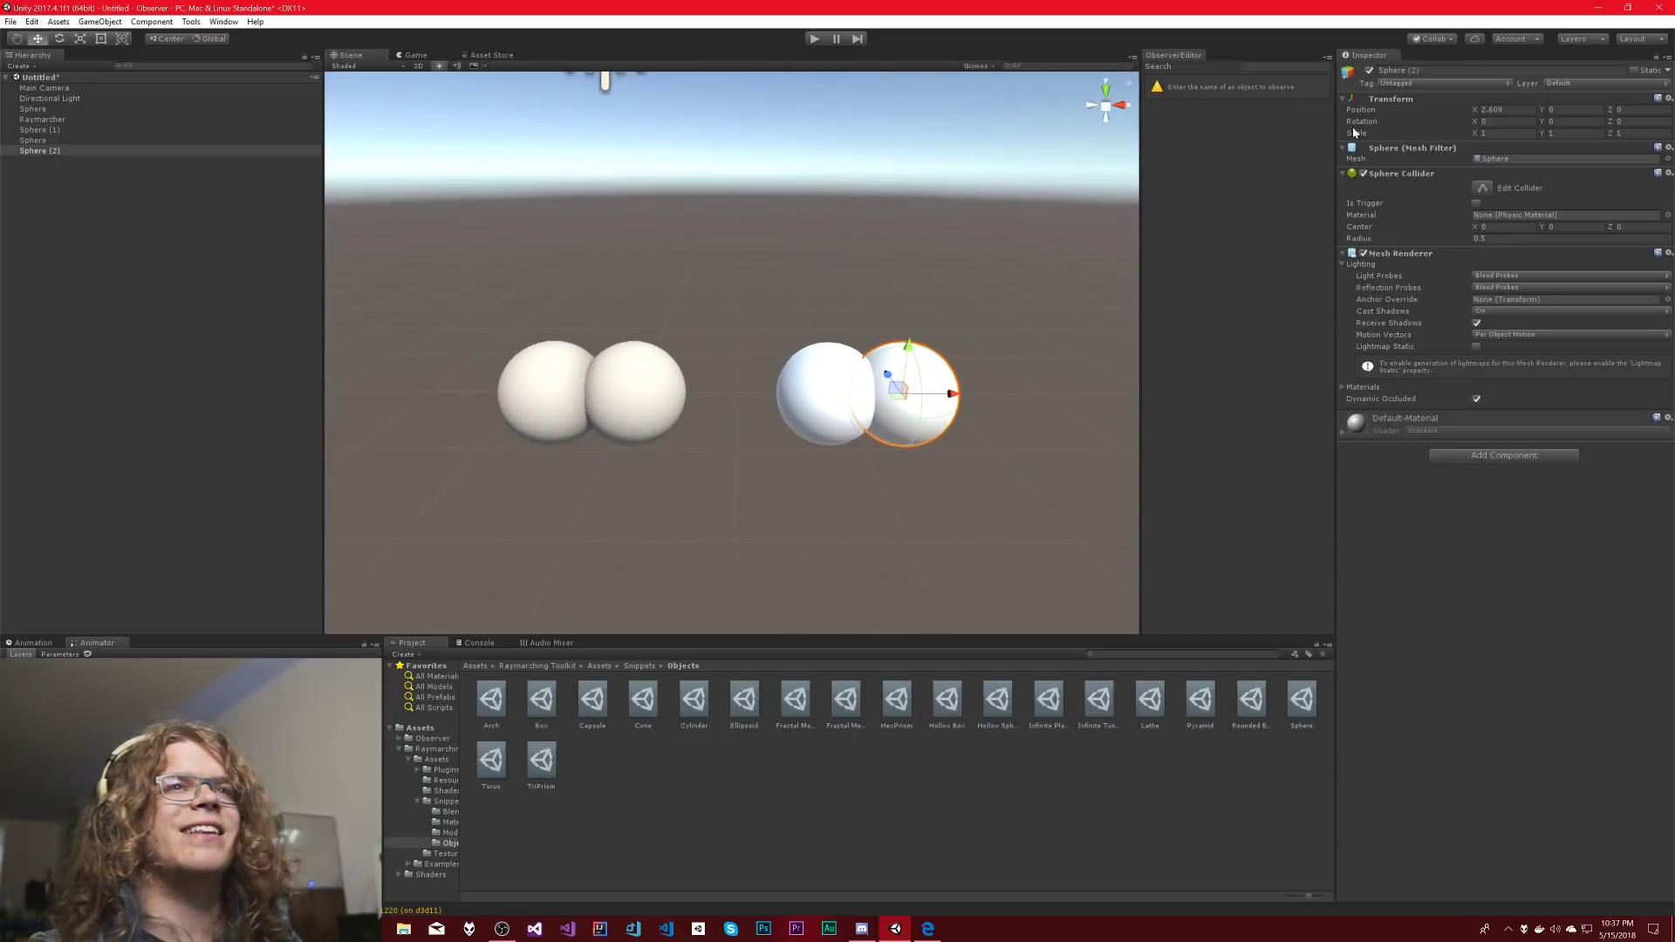
- Change the copied mesh sphere's mesh to Cube and the copied raymarched sphere's object snippet to Box
click(1667, 160)
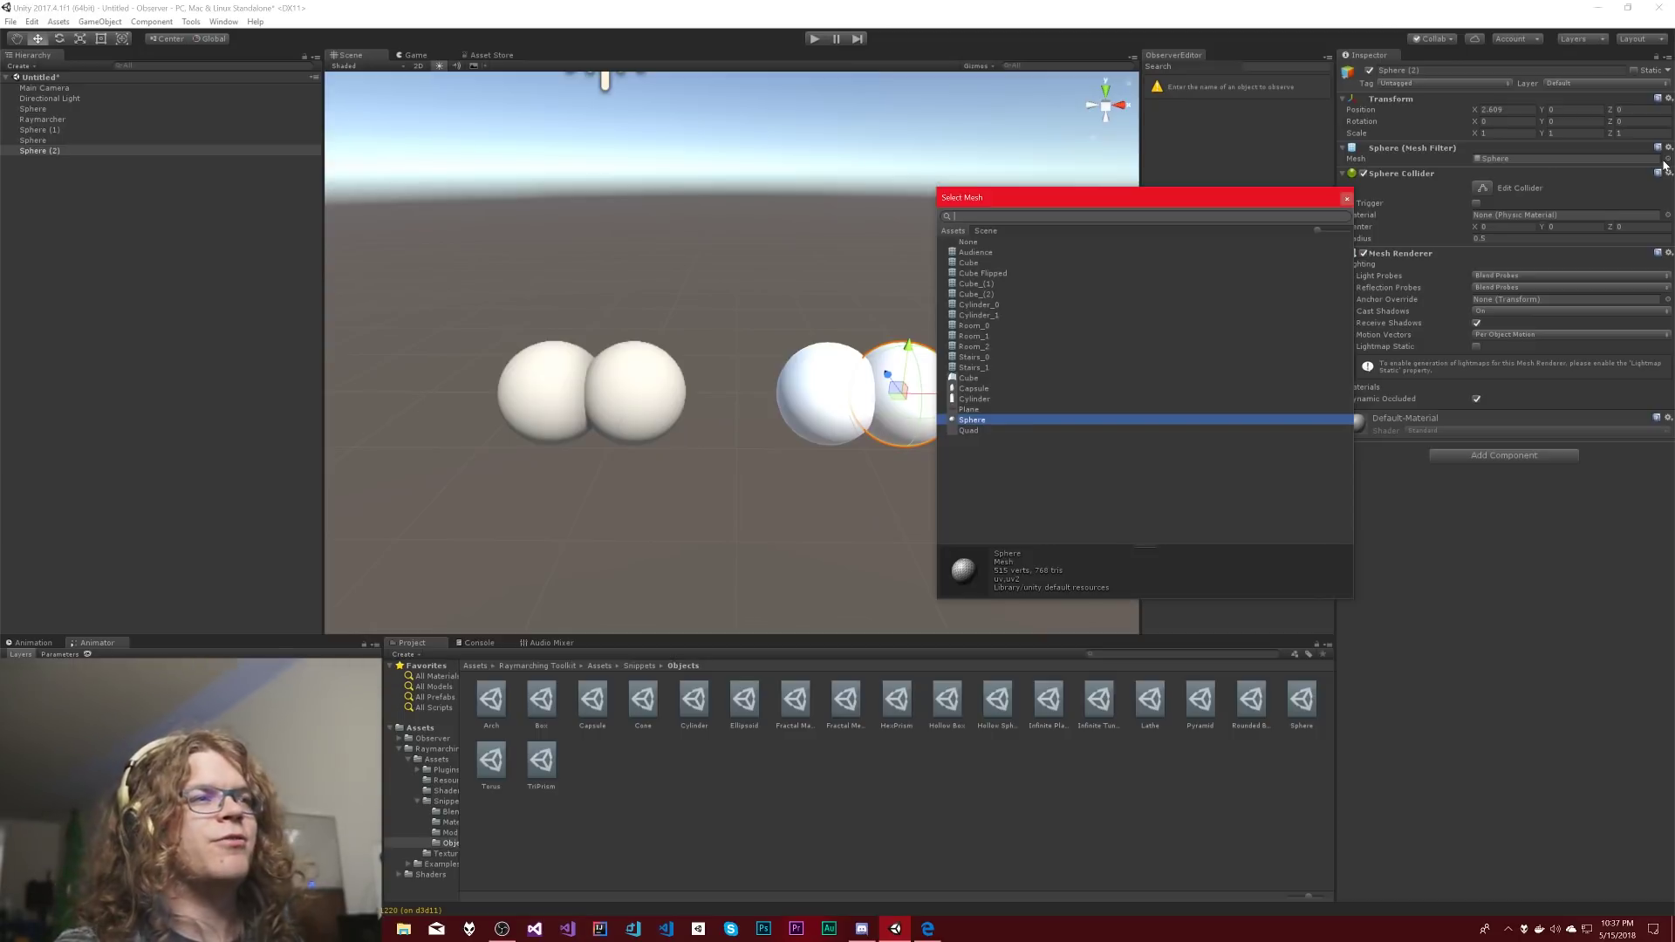
double_click(969, 381)
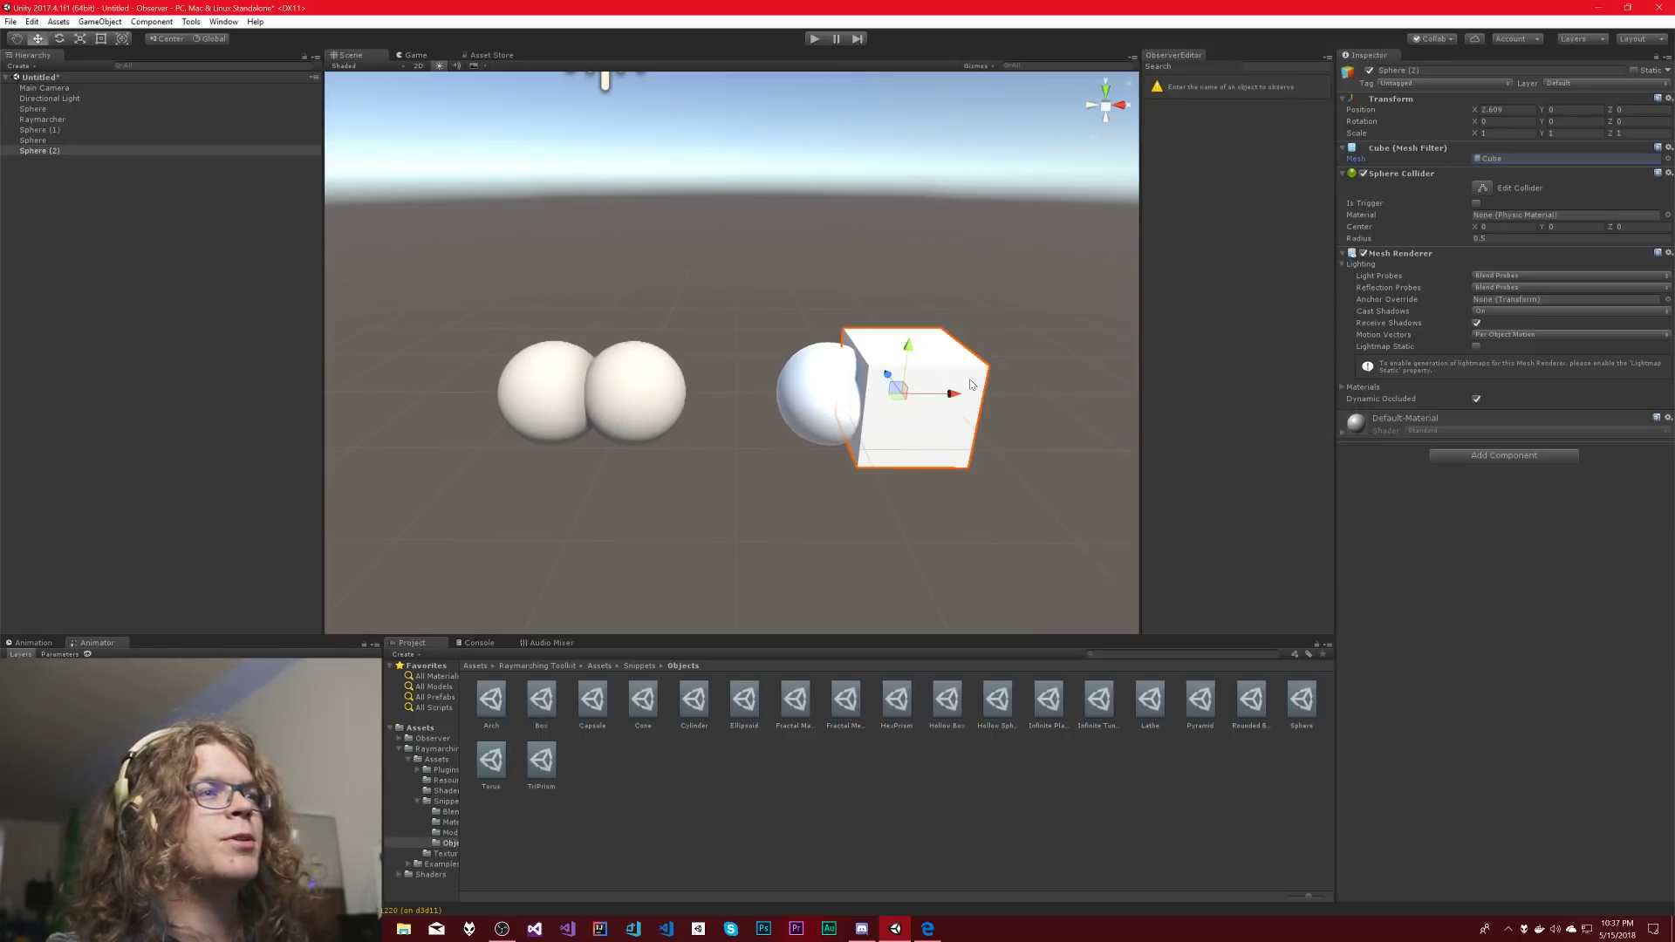
click(543, 373)
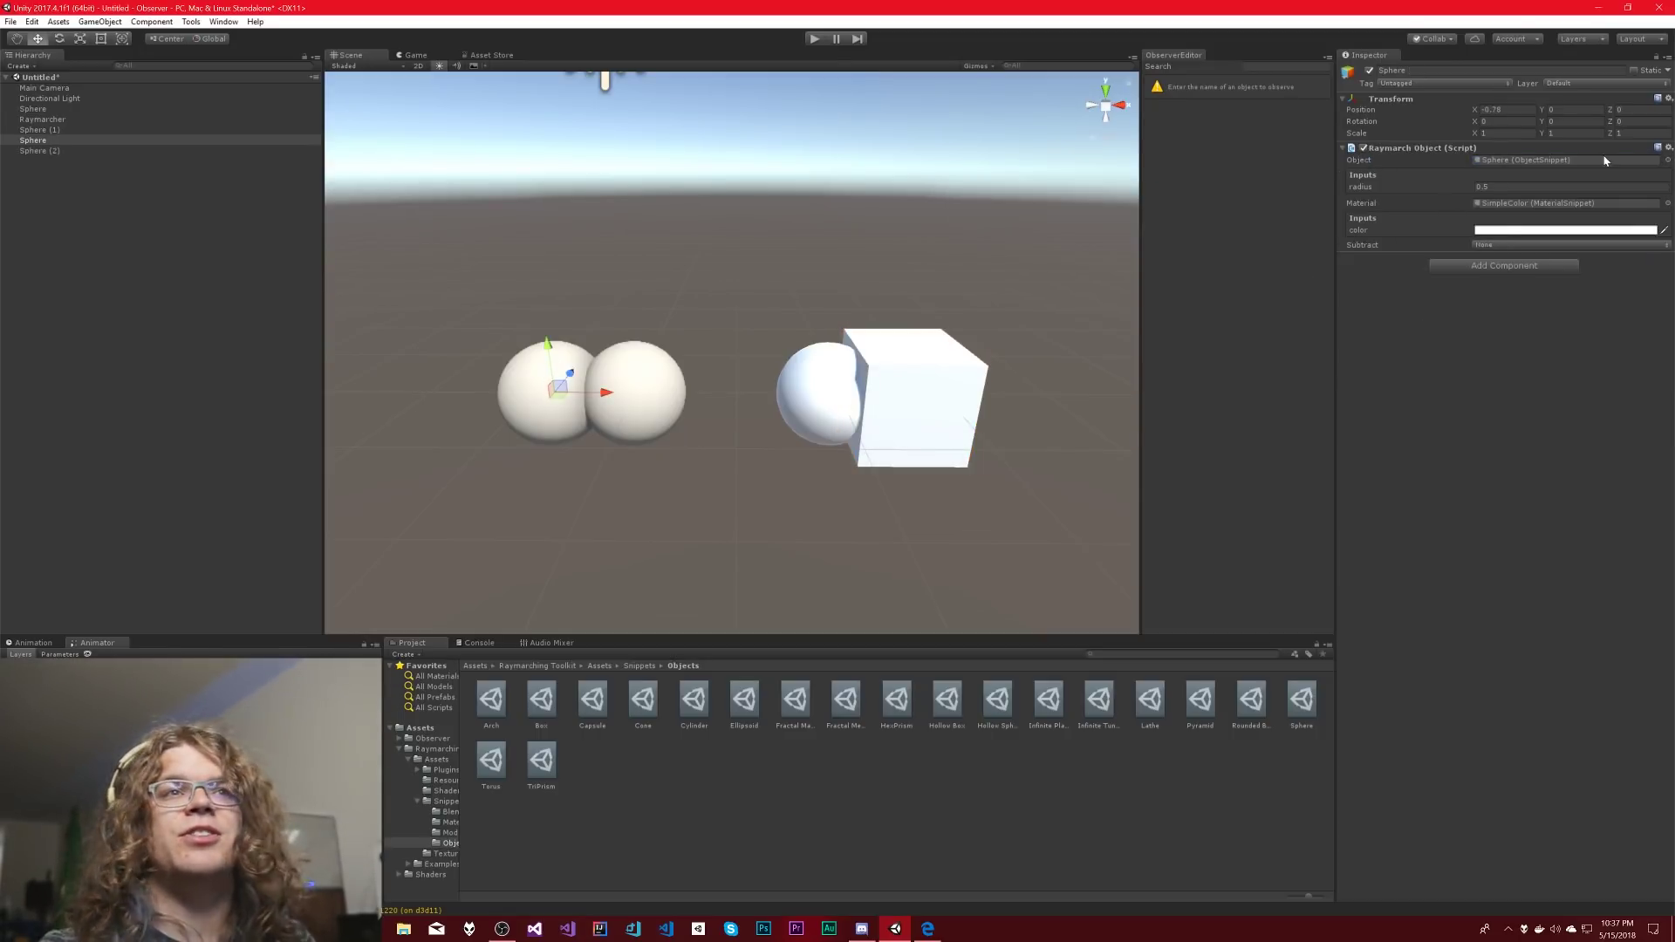
click(1667, 159)
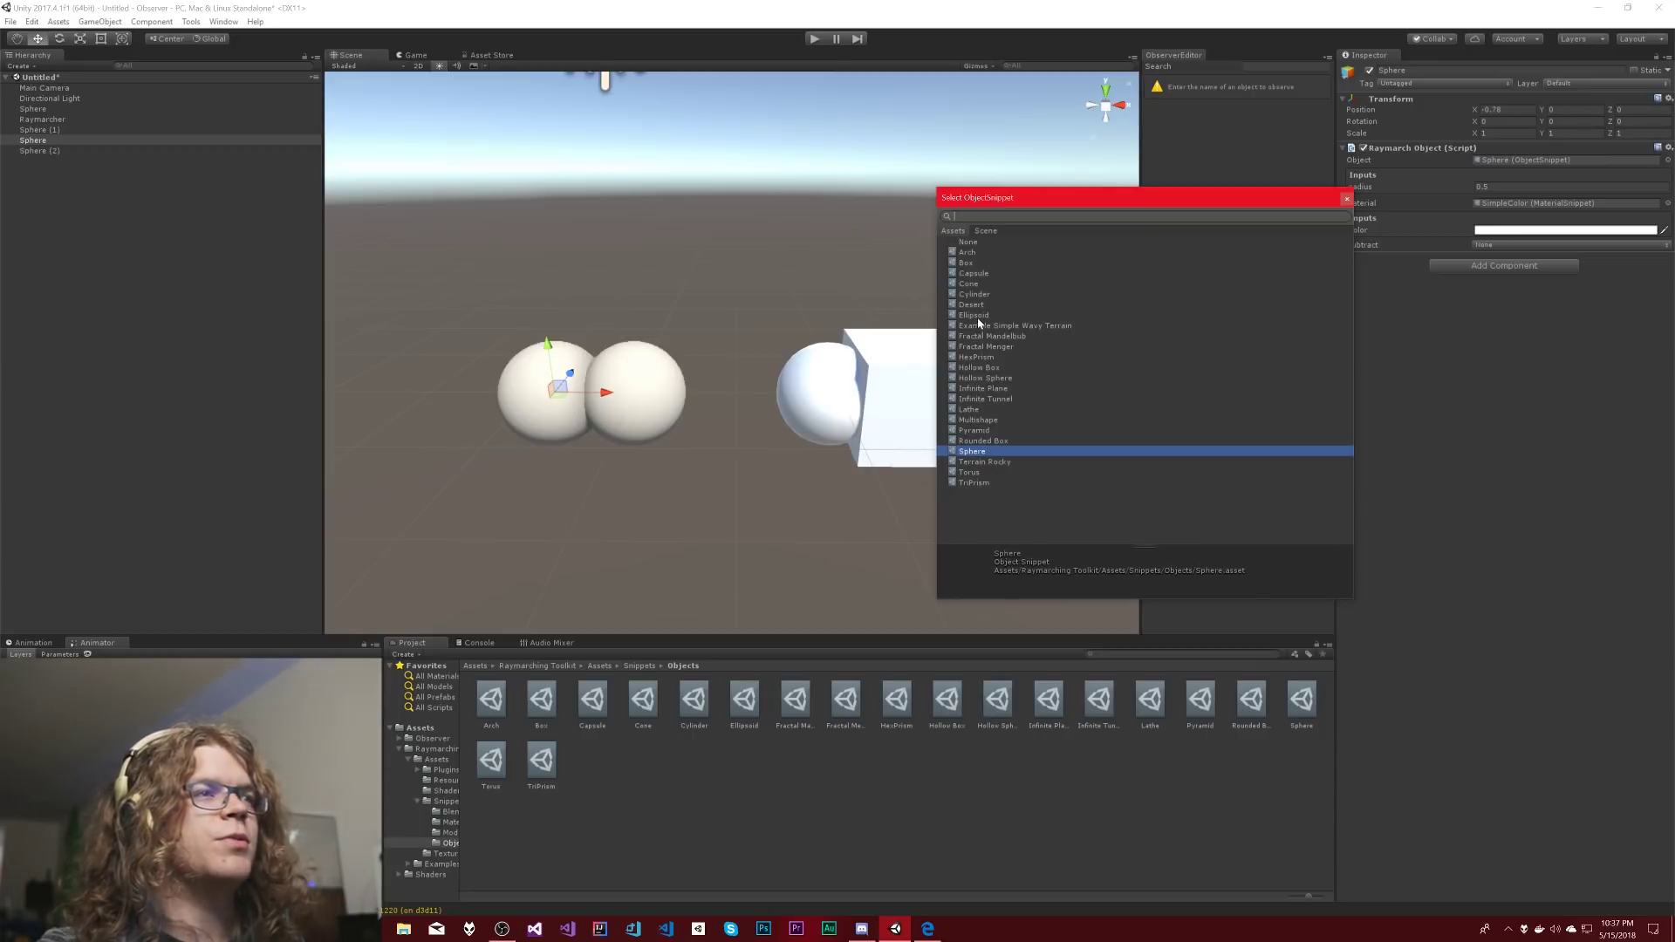
click(968, 263)
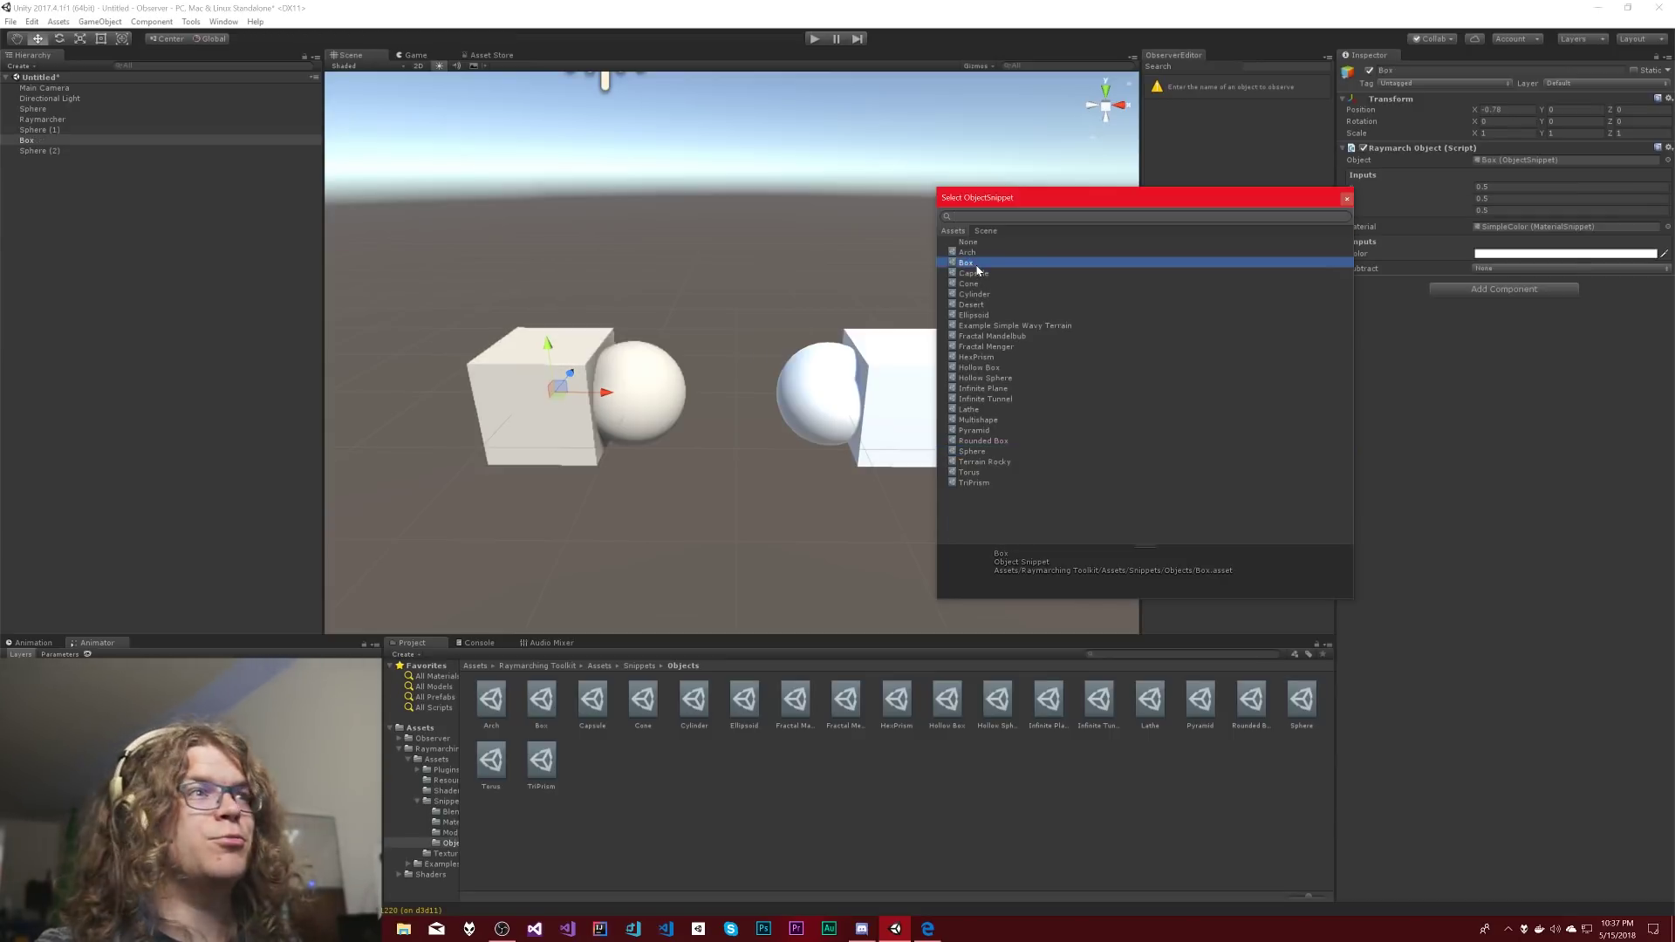
double_click(968, 263)
alt+drag(977, 268, 676, 410)
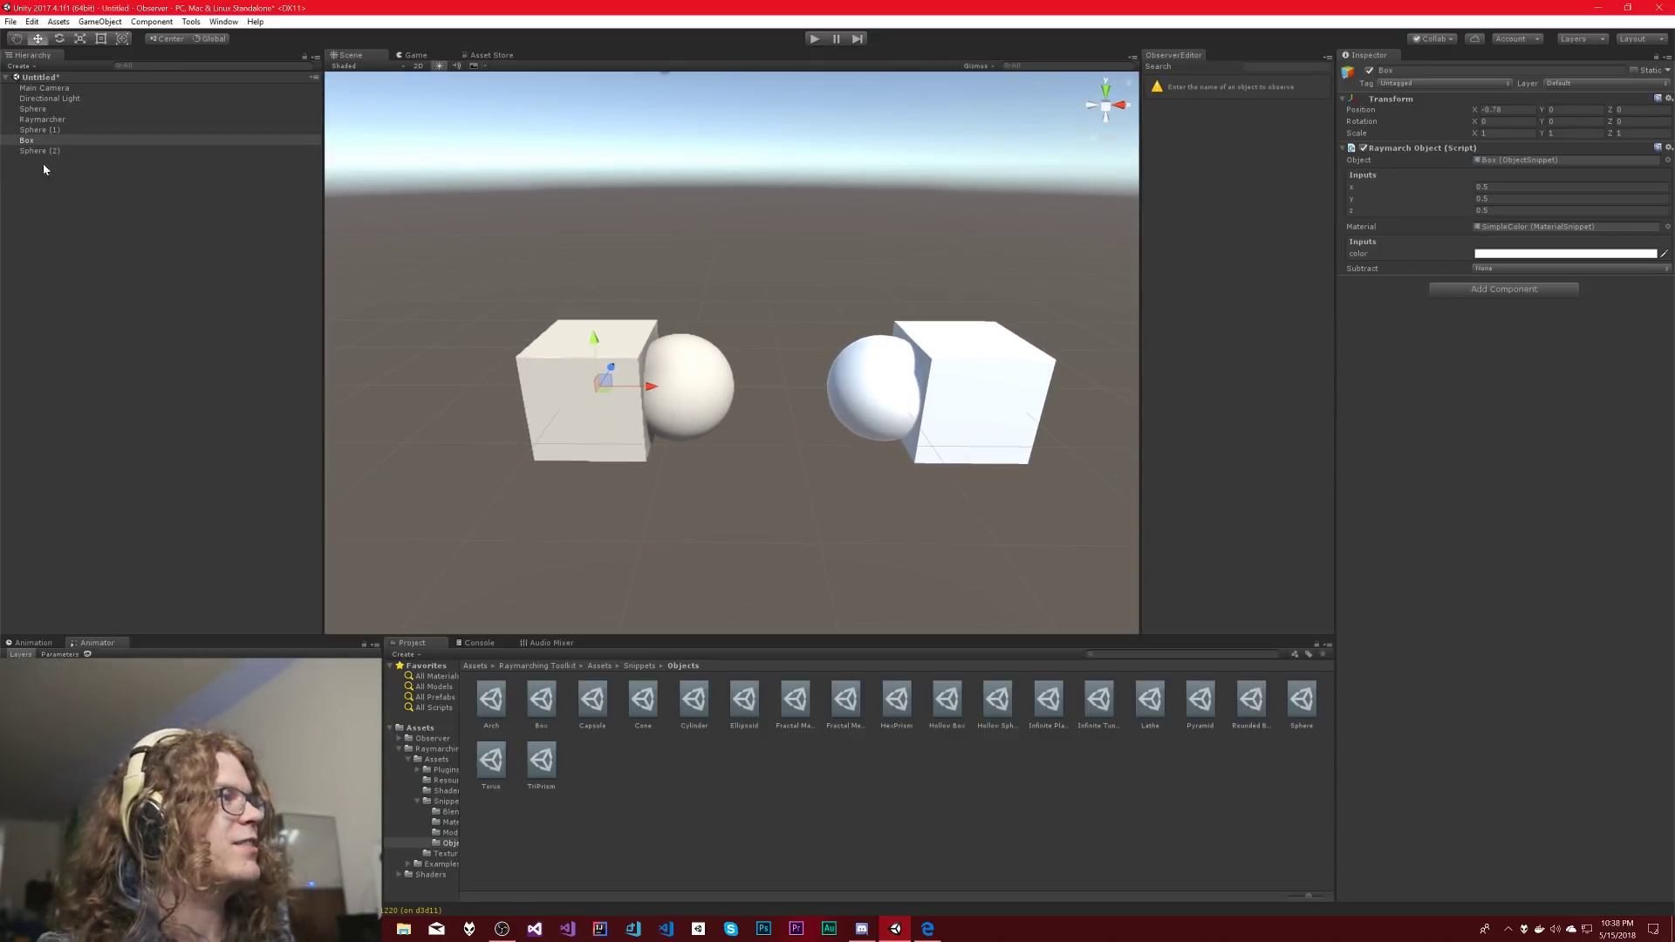
- Place the raymarched Box directly below the raymarched Sphere in the hierarchy, and create an empty GameObject directly above them
drag(41, 144, 55, 112)
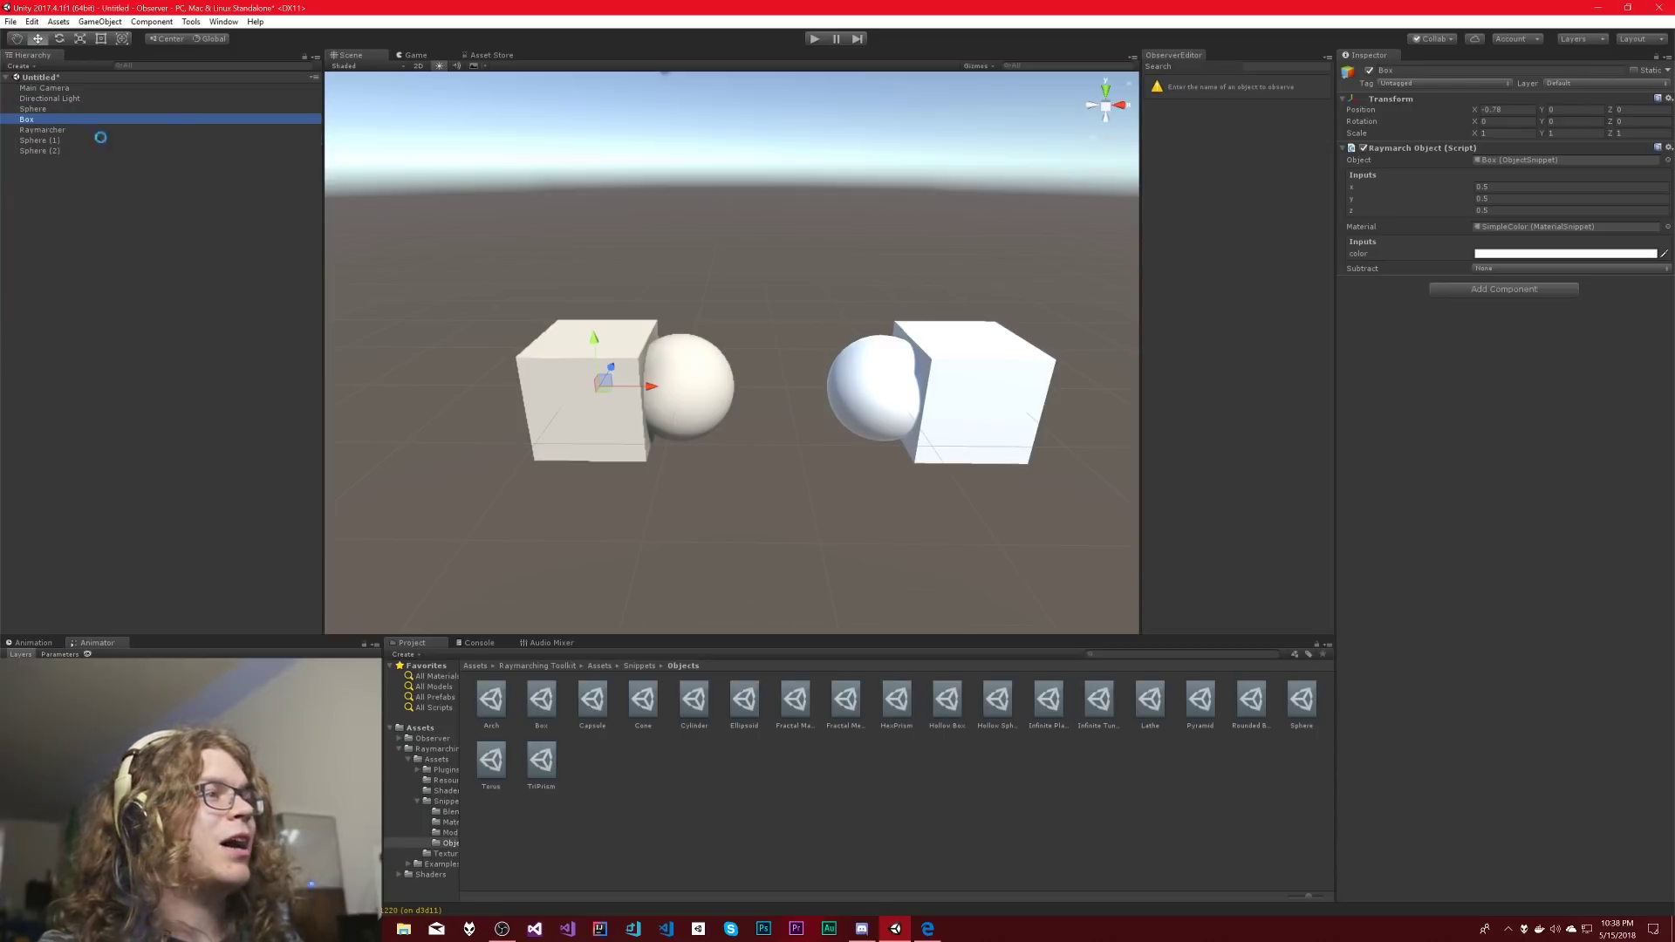
right_click(125, 211)
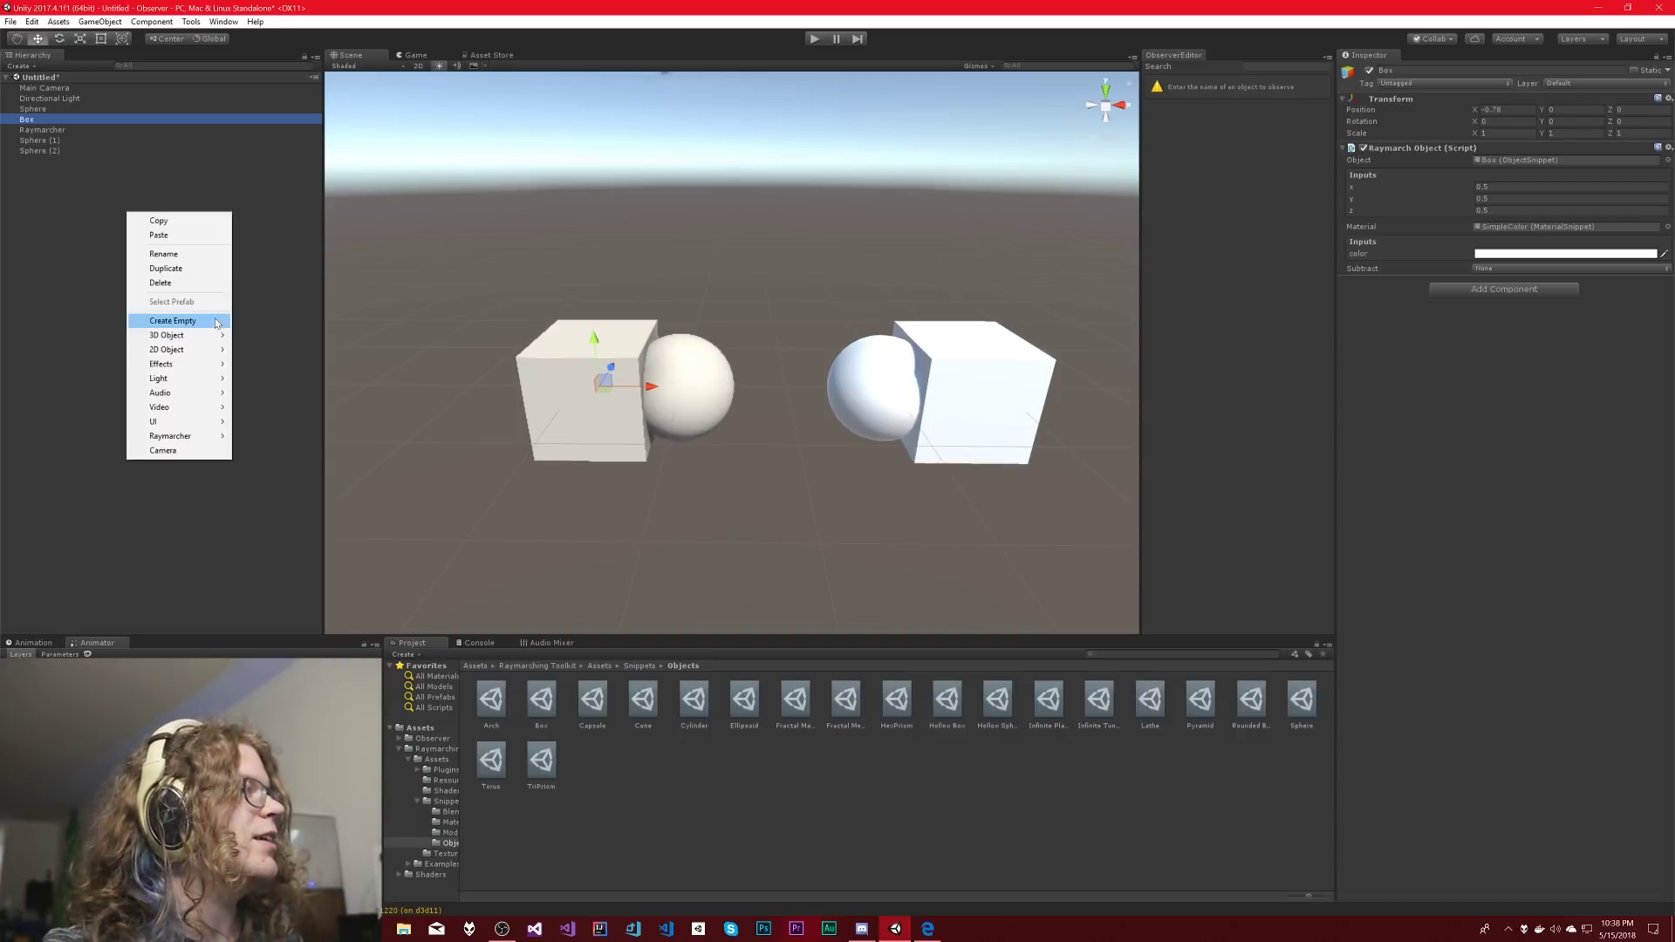
click(185, 321)
drag(70, 133, 41, 103)
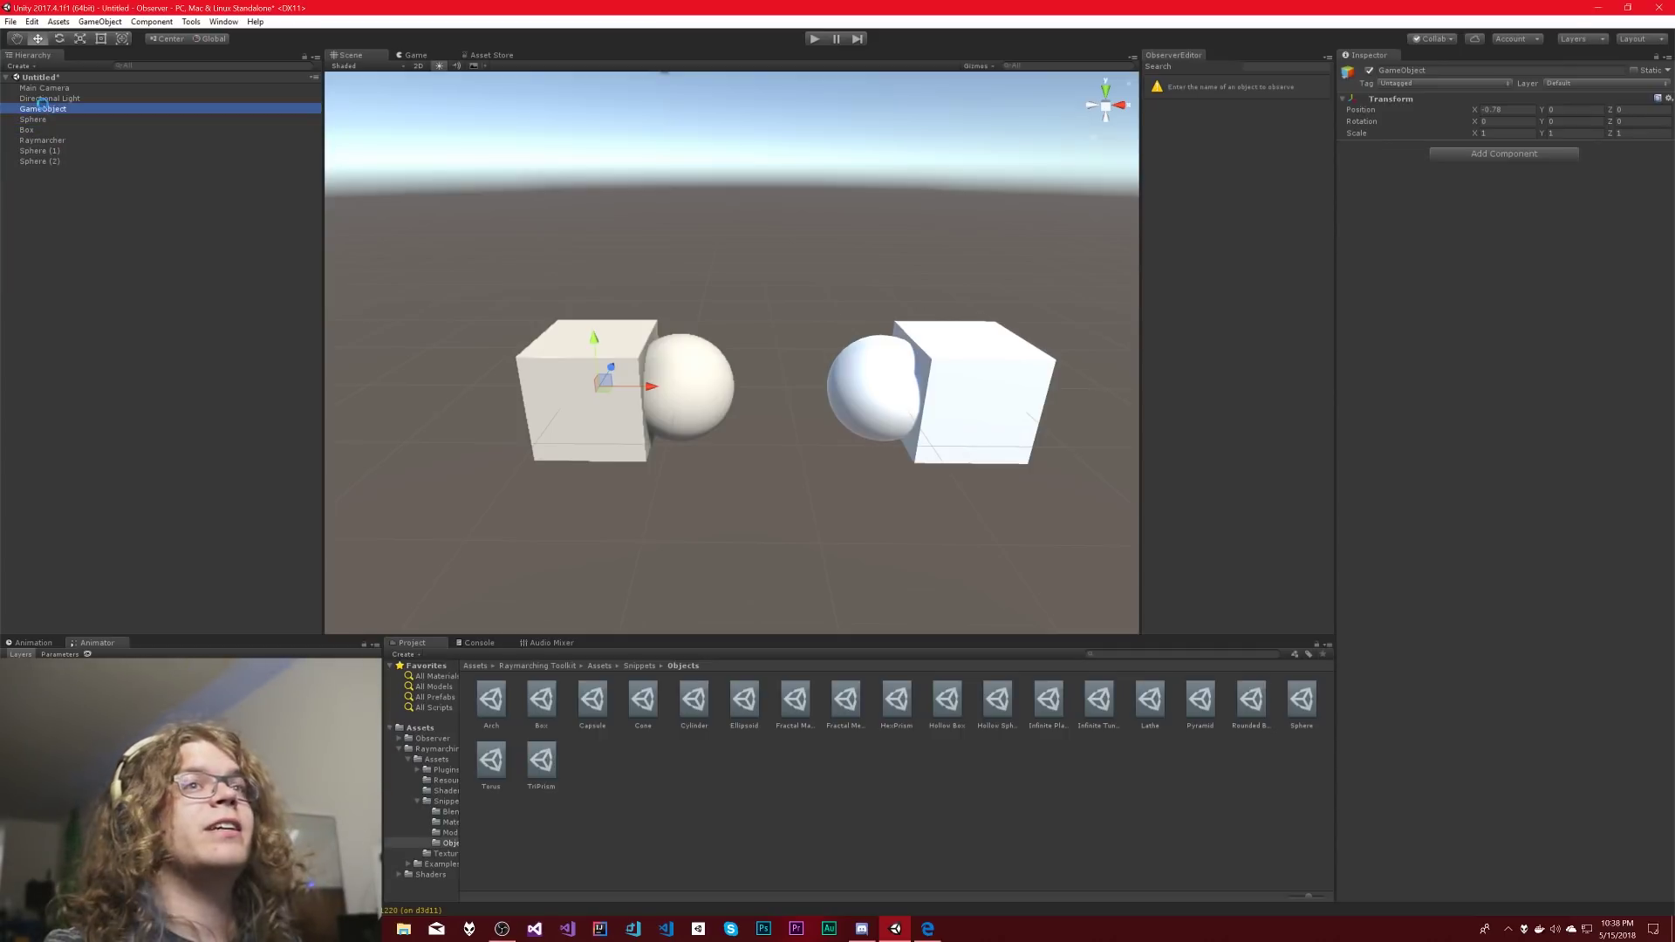
- Make the raymarched Sphere and Box children of the empty GameObject
click(68, 129)
shift+click(37, 120)
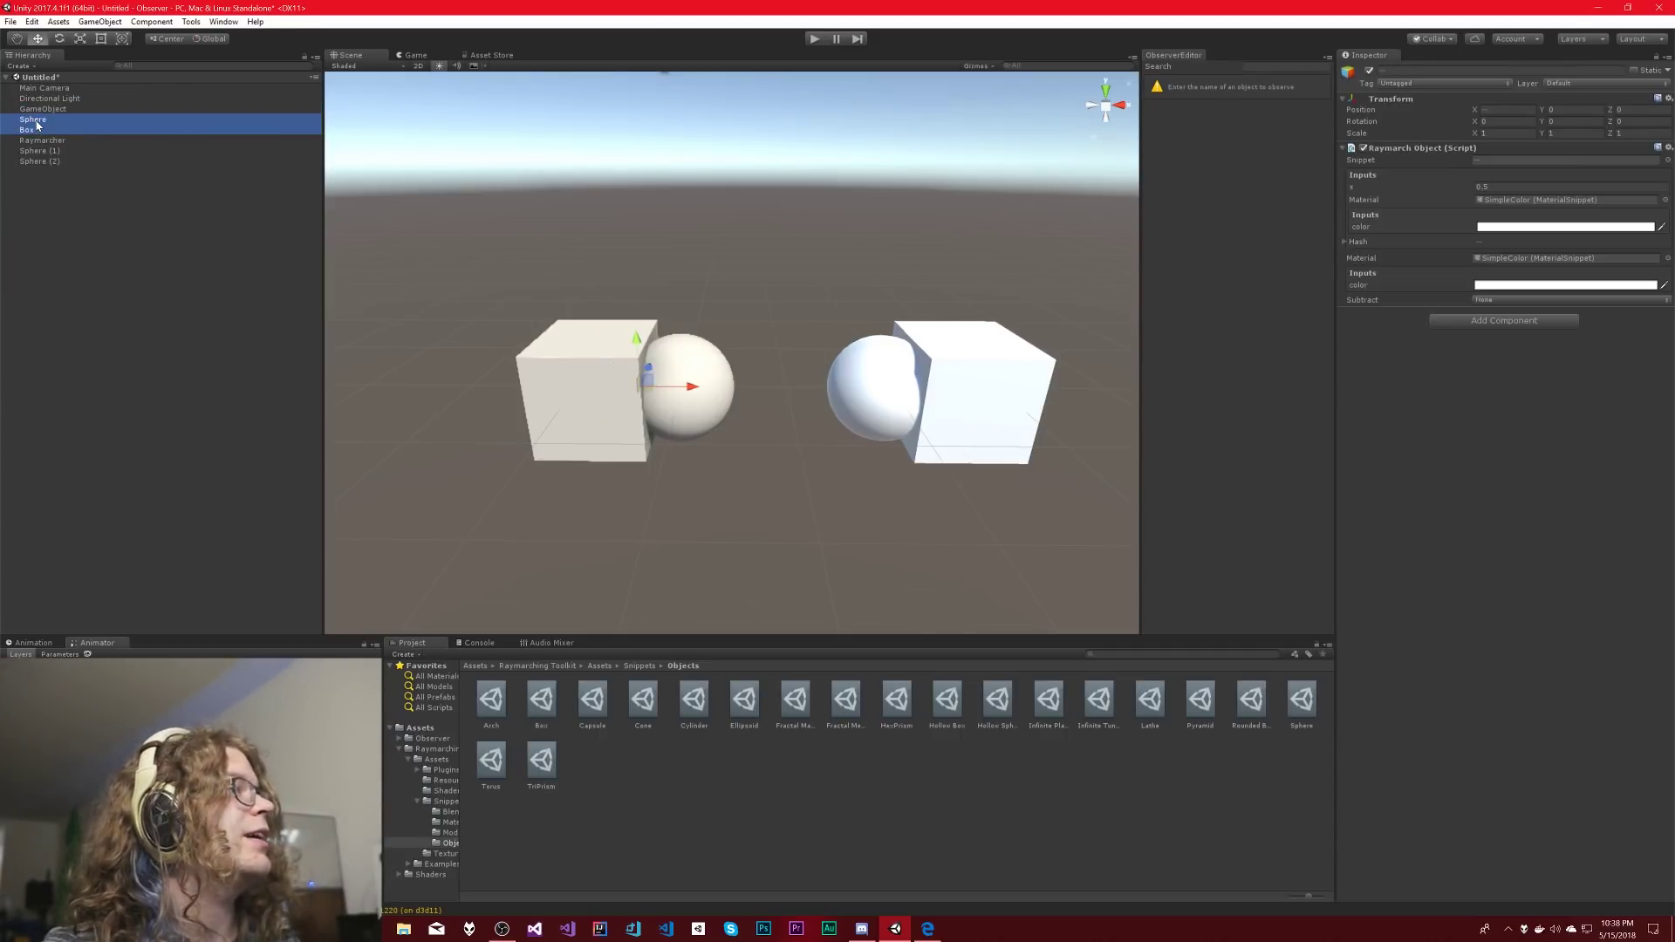
drag(37, 124, 48, 111)
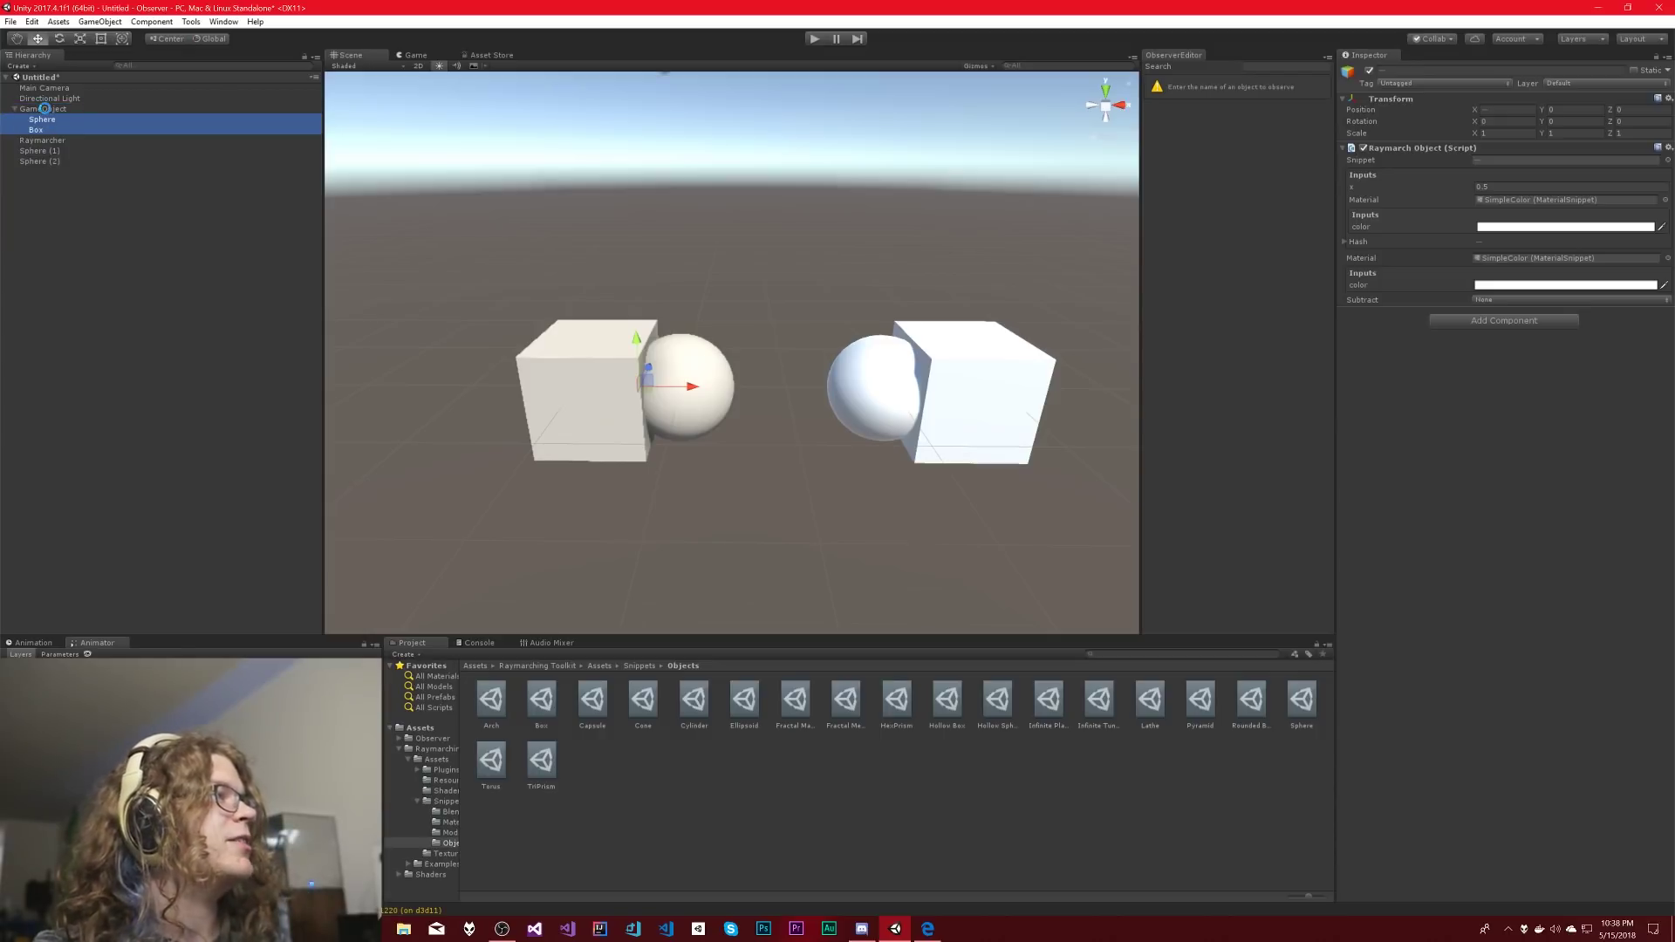
- Add a Raymarch Blend component to the parent GameObject and view the Smooth blend between box and sphere up close
click(44, 109)
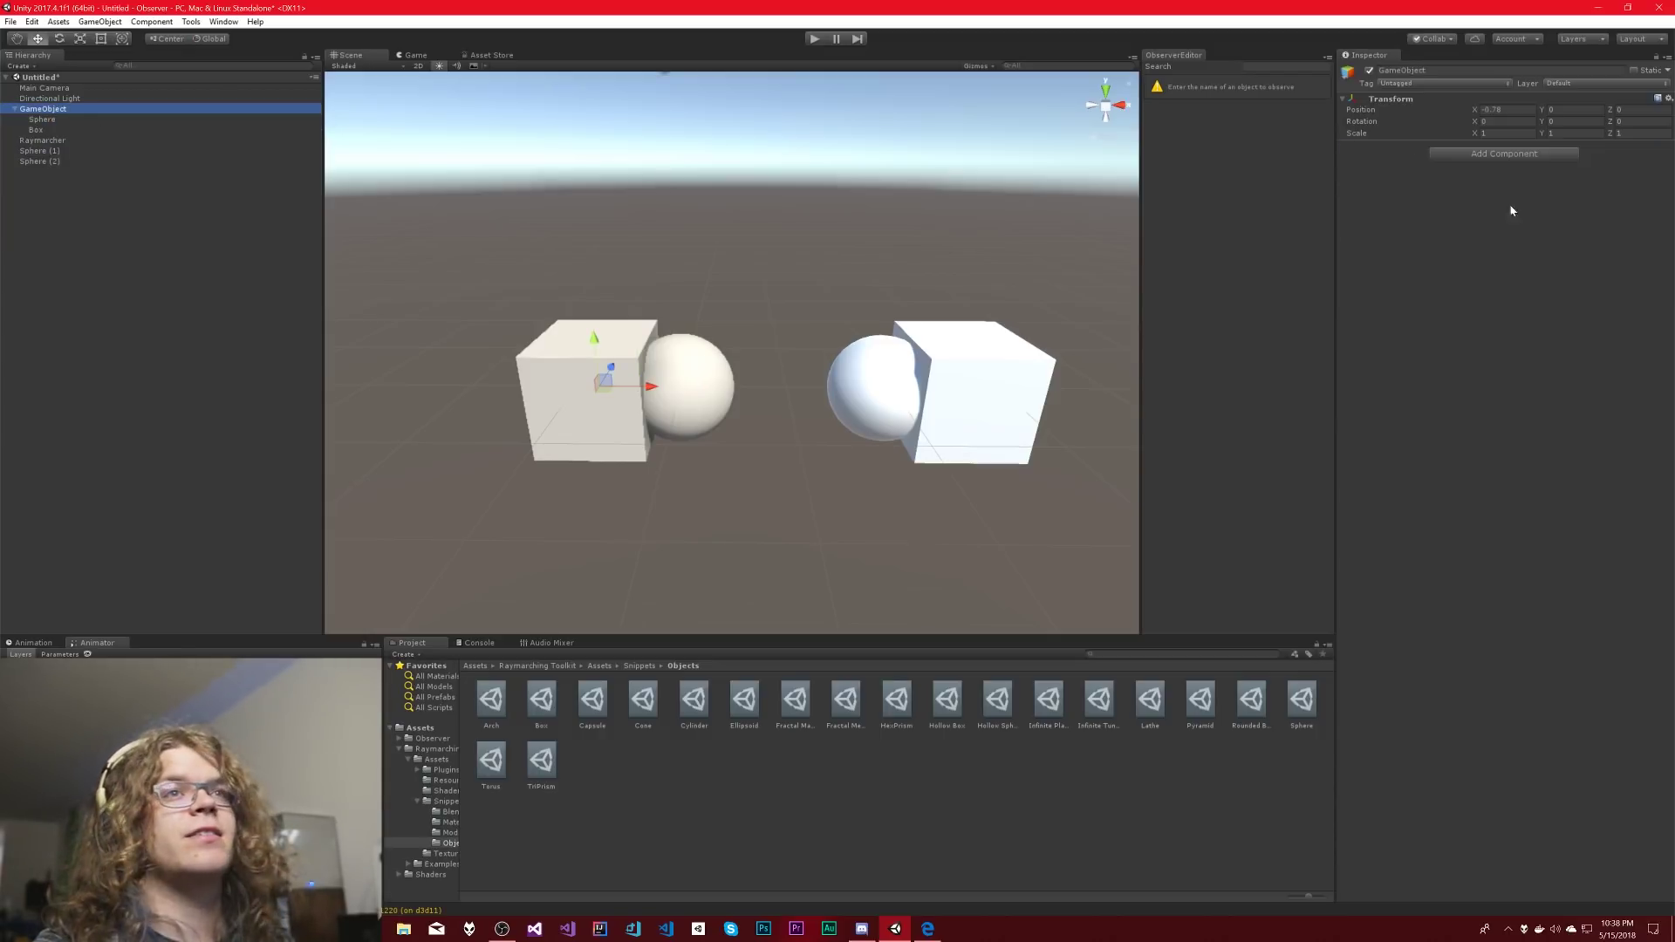
click(1485, 153)
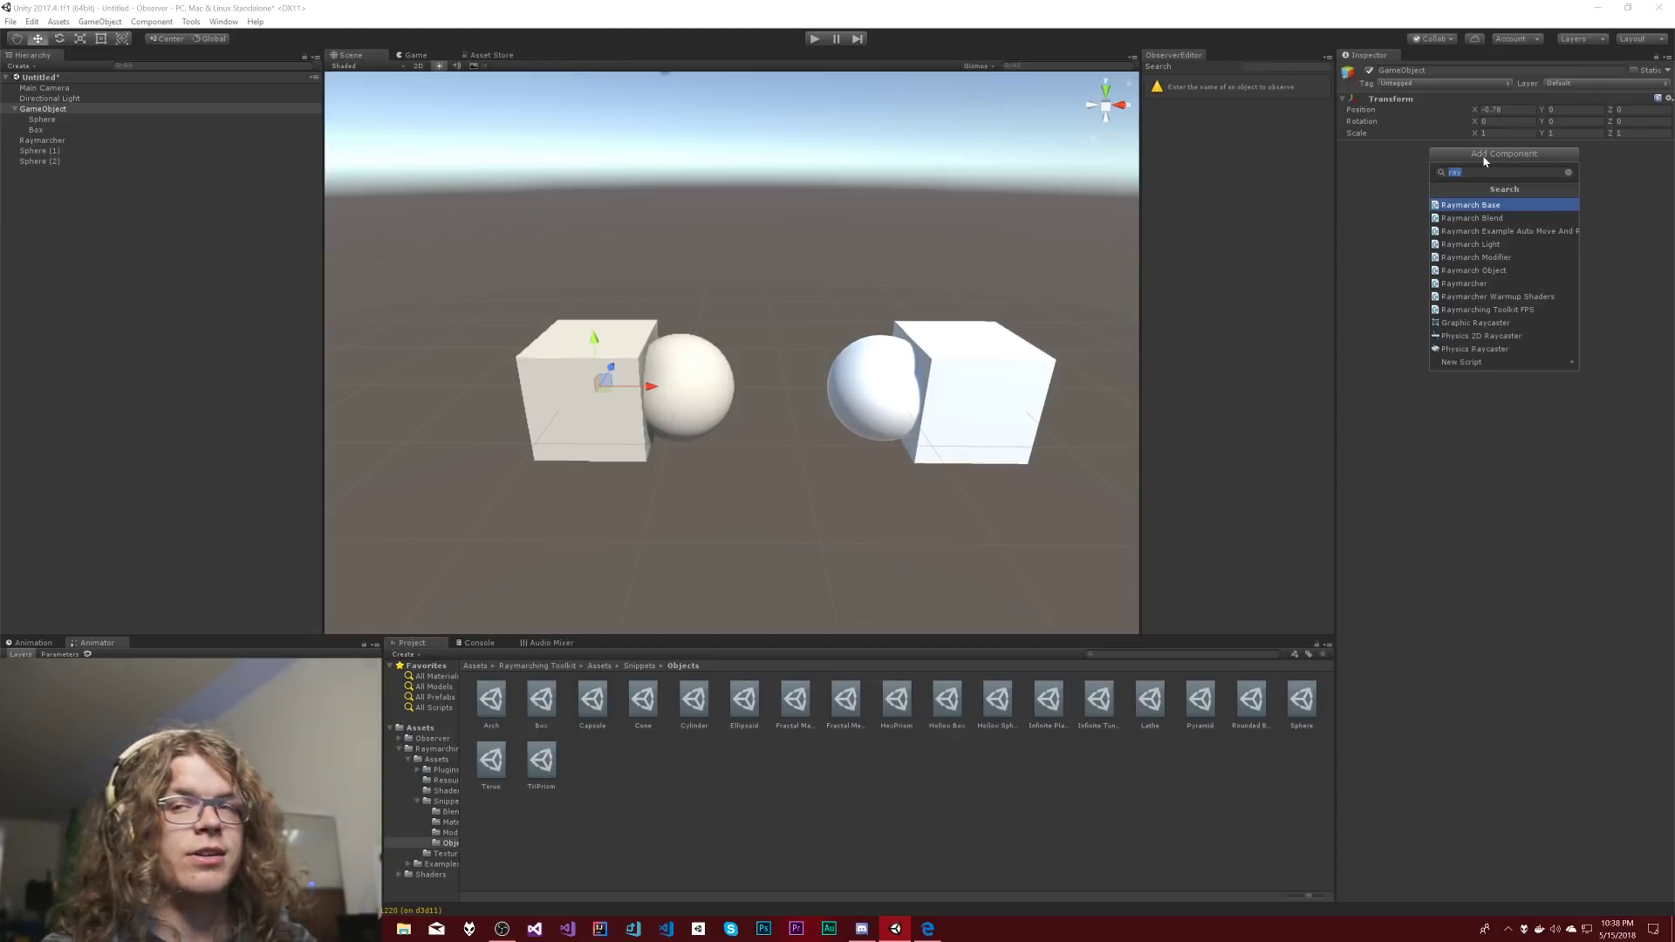
key(Down)
key(Return)
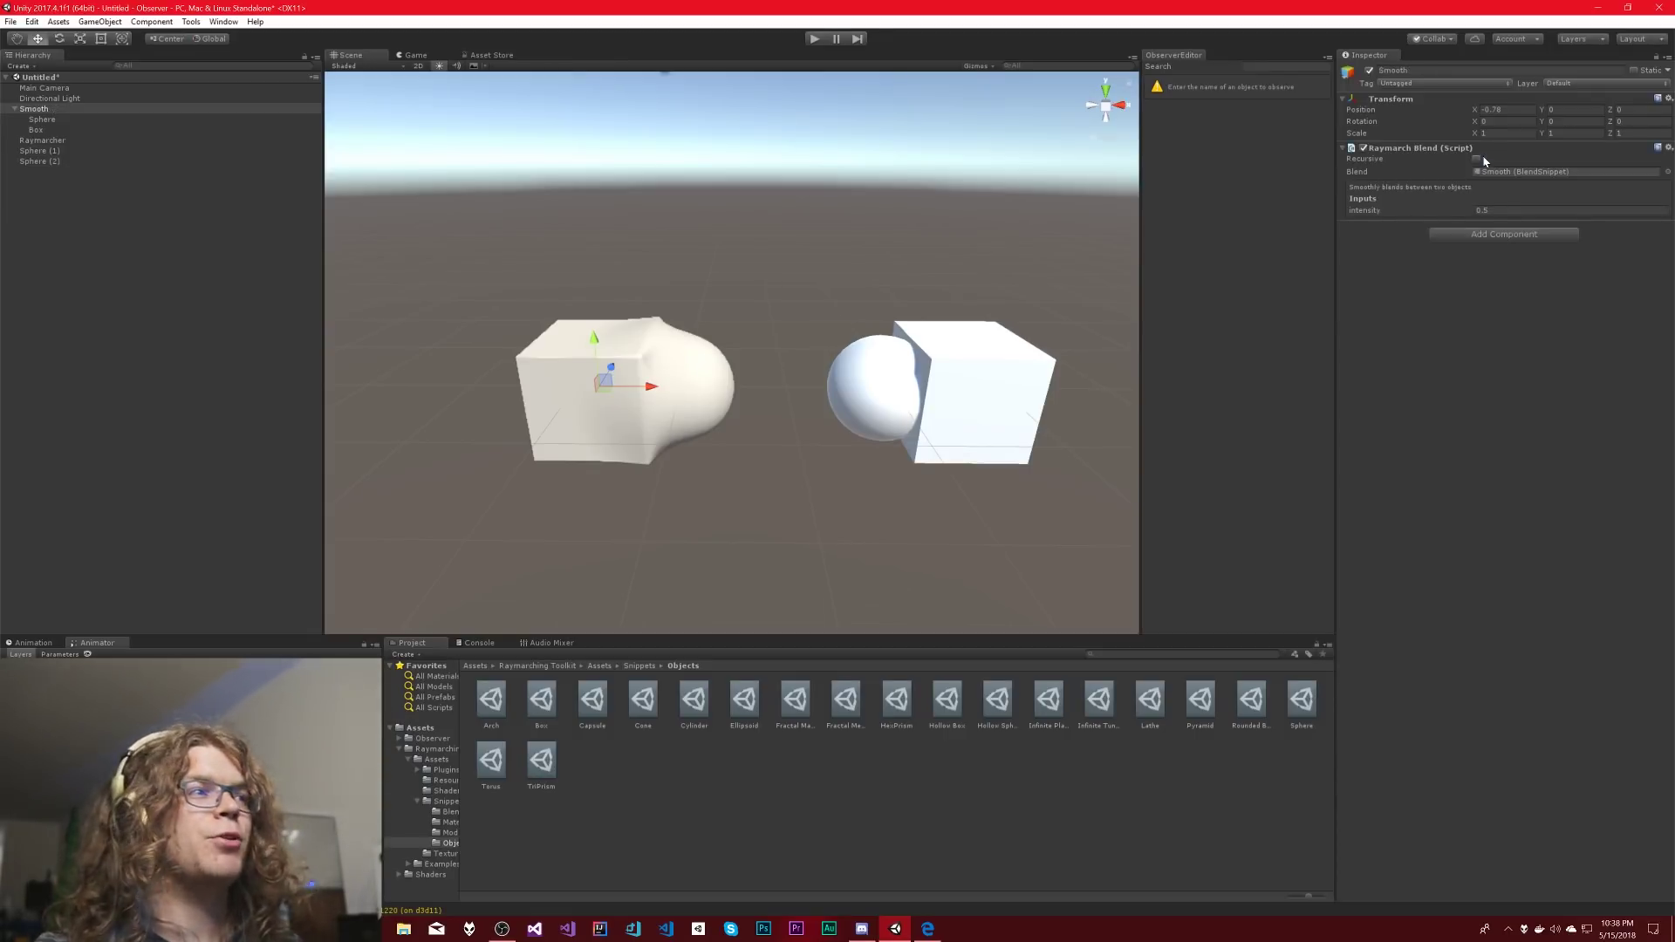
alt+scroll(836, 406, up, 3)
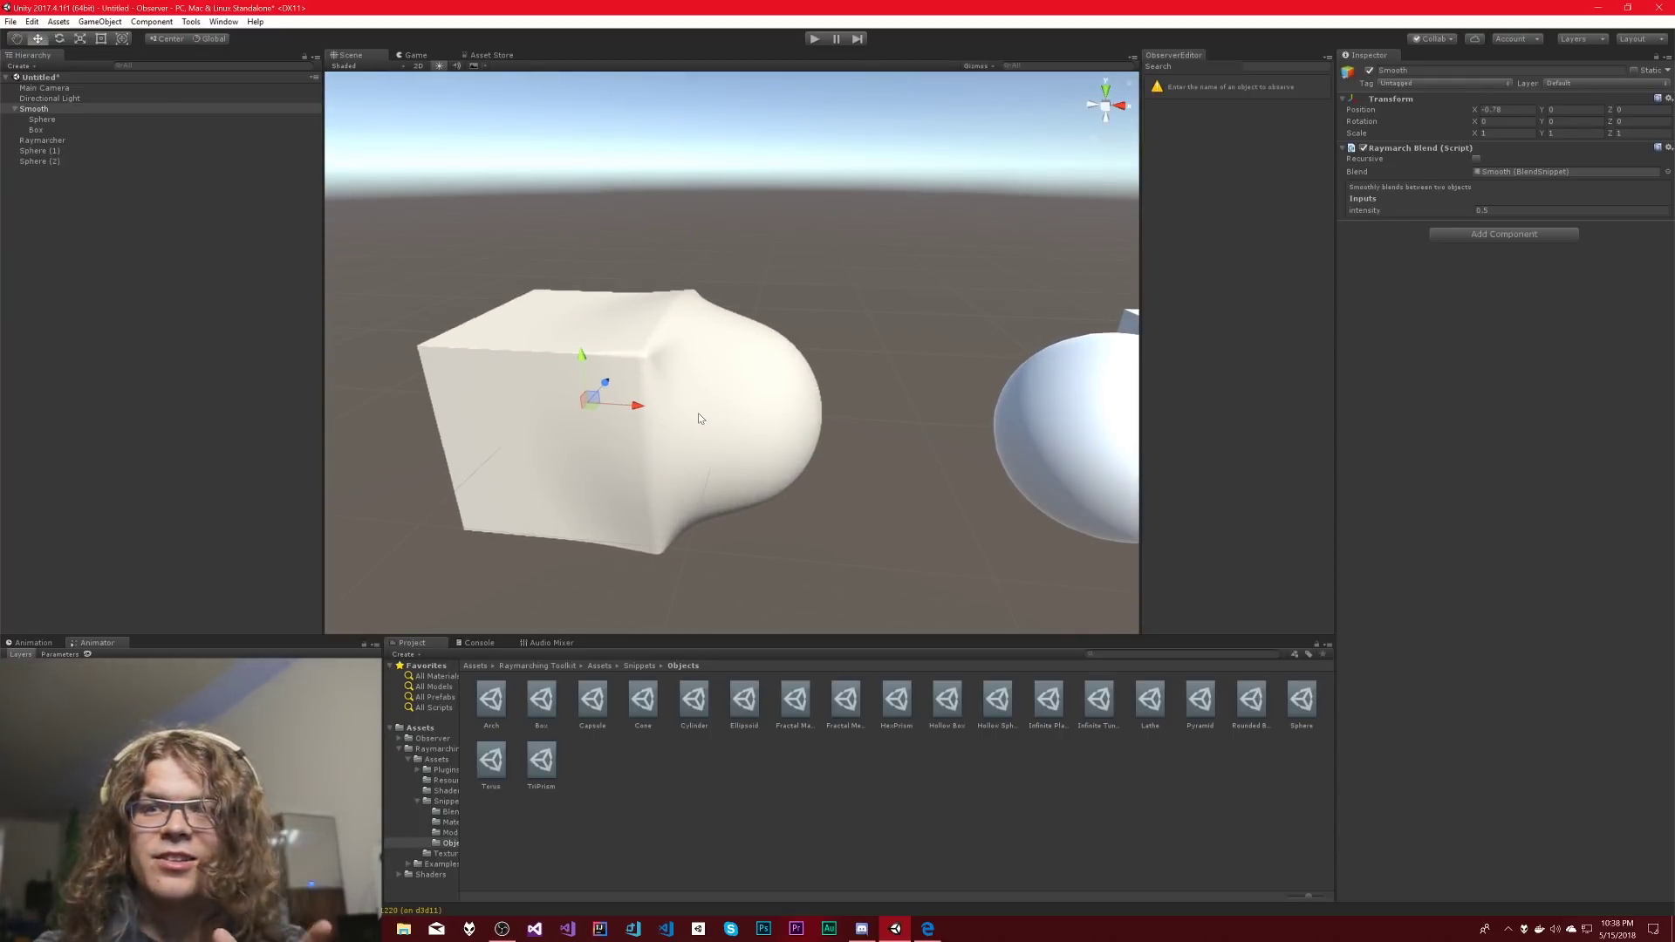
alt+drag(755, 381, 786, 366)
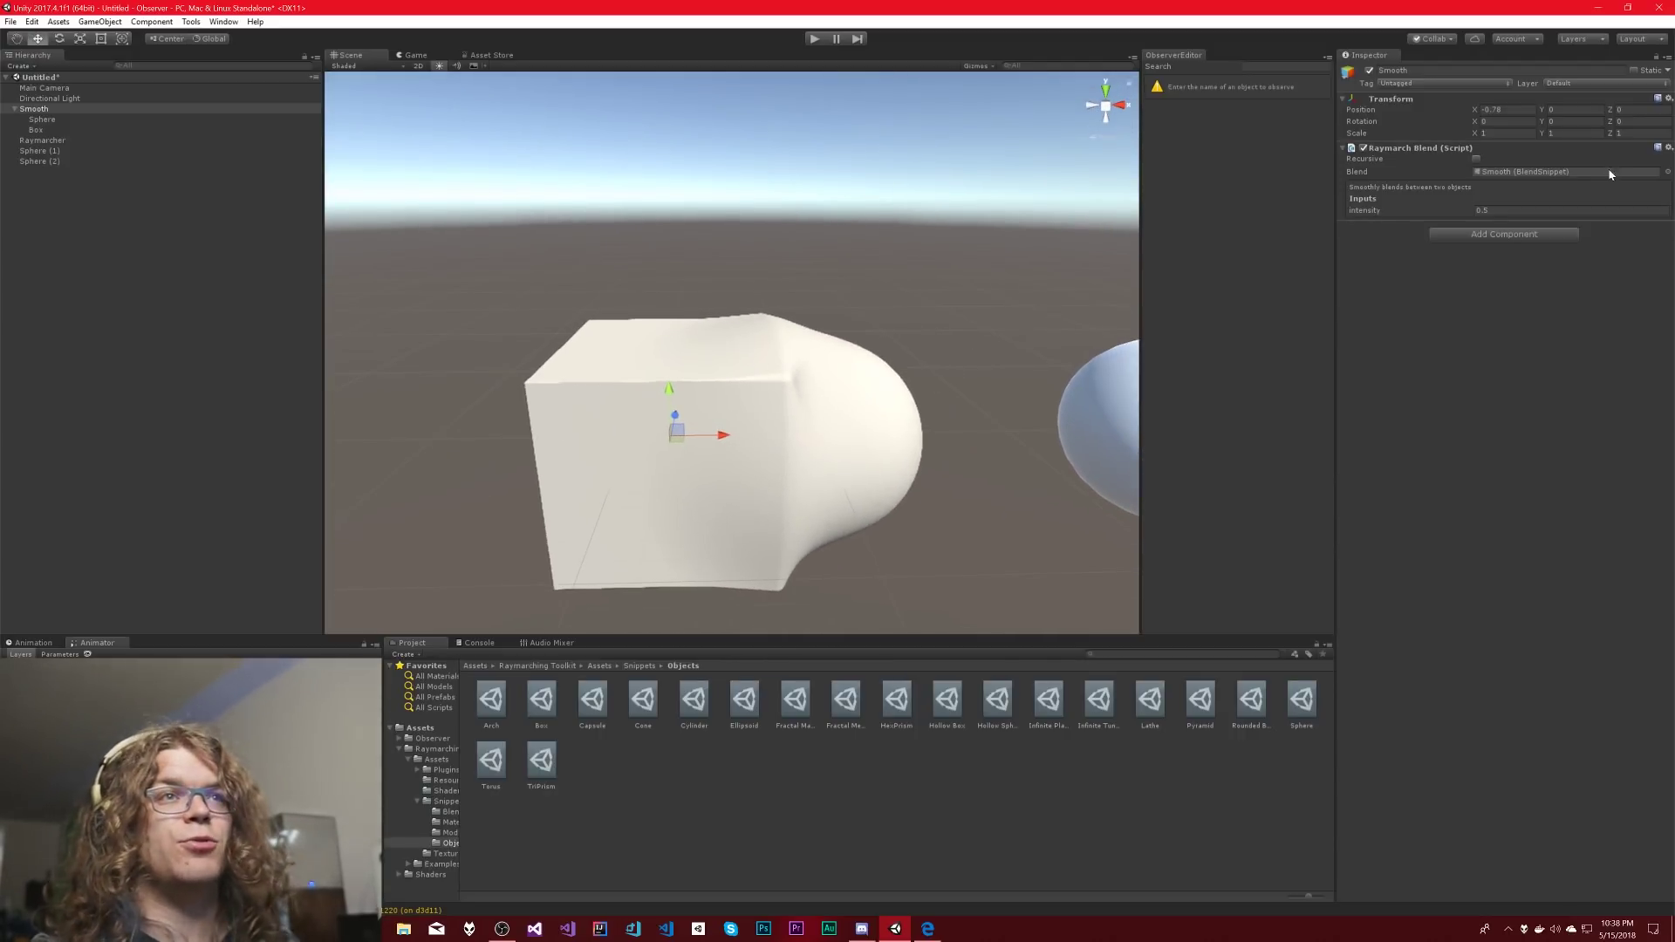
- Try the Subtract snippet as the parent object's blend and view the shape from another angle
click(1578, 174)
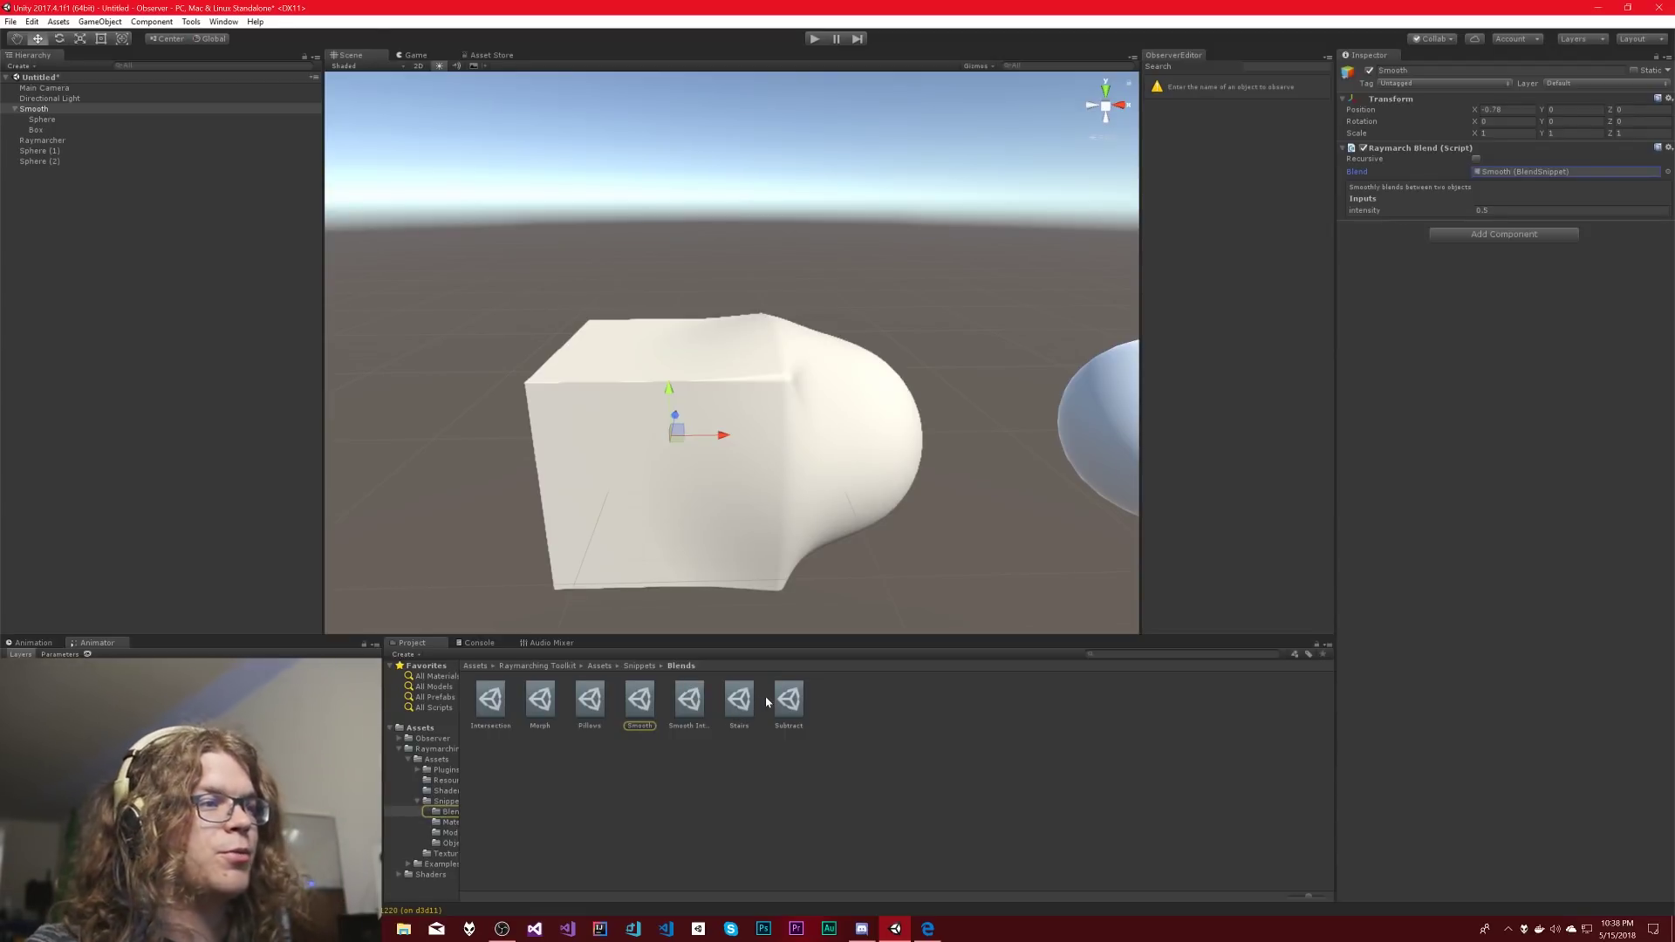
drag(788, 703, 1533, 177)
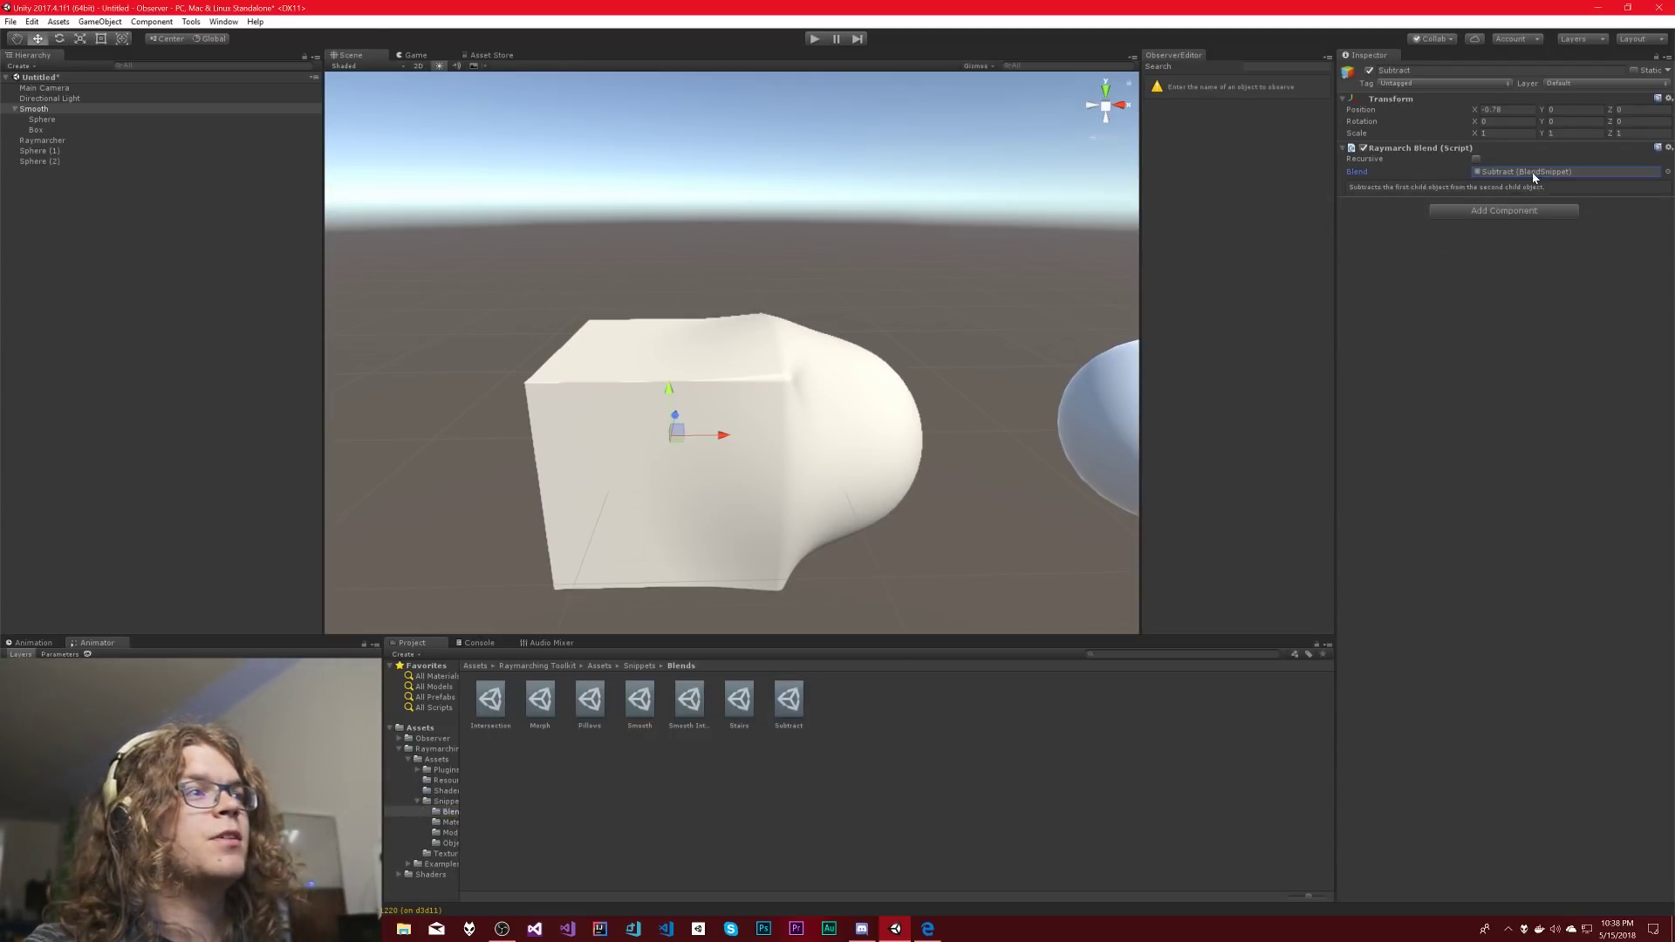
alt+drag(873, 417, 769, 416)
- Try the Stairs blend and the Pillows blend on the parent object, viewing the seam between box and sphere
drag(729, 698, 1551, 179)
alt+drag(810, 444, 812, 486)
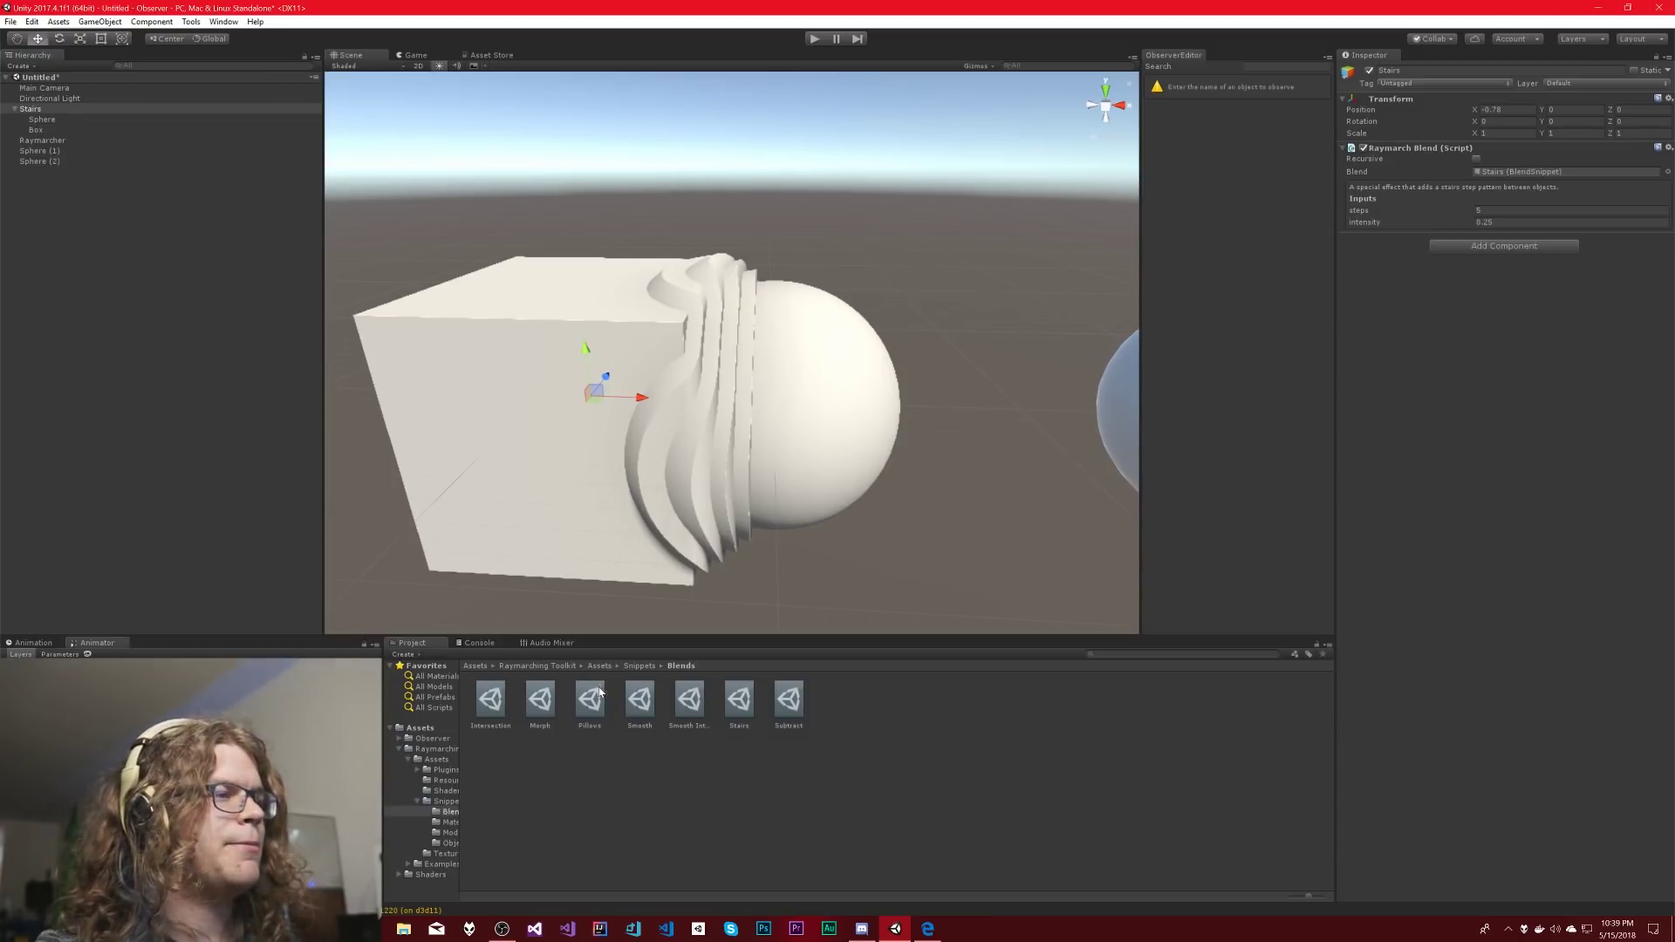
drag(600, 692, 1497, 188)
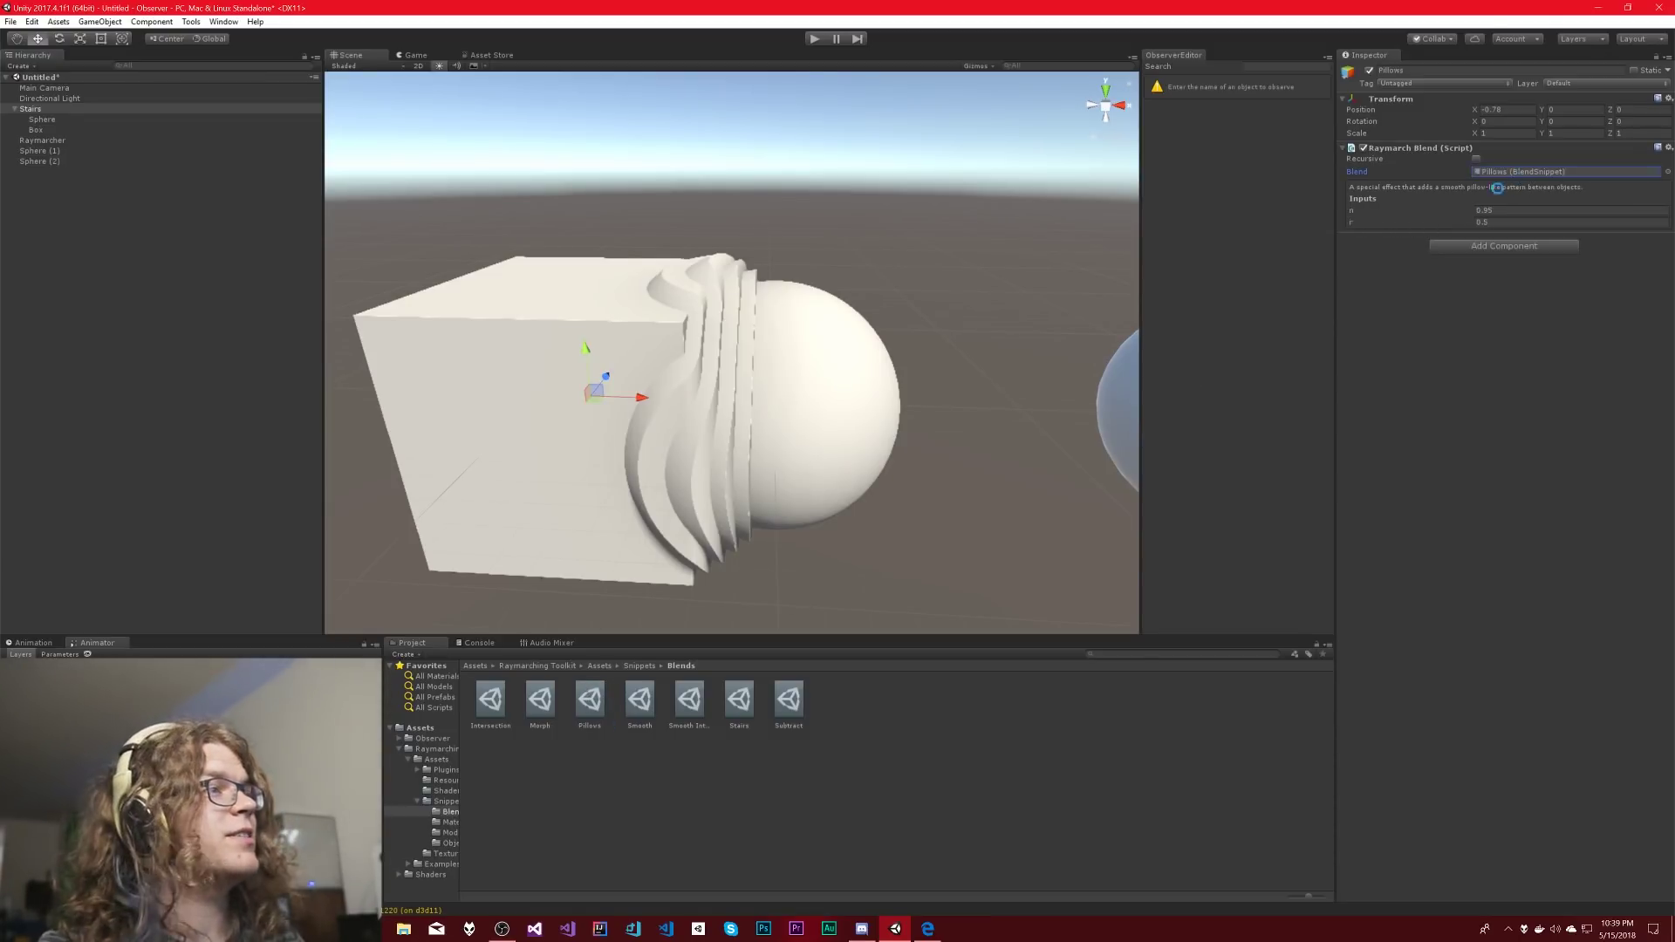
scroll(834, 446, up, 5)
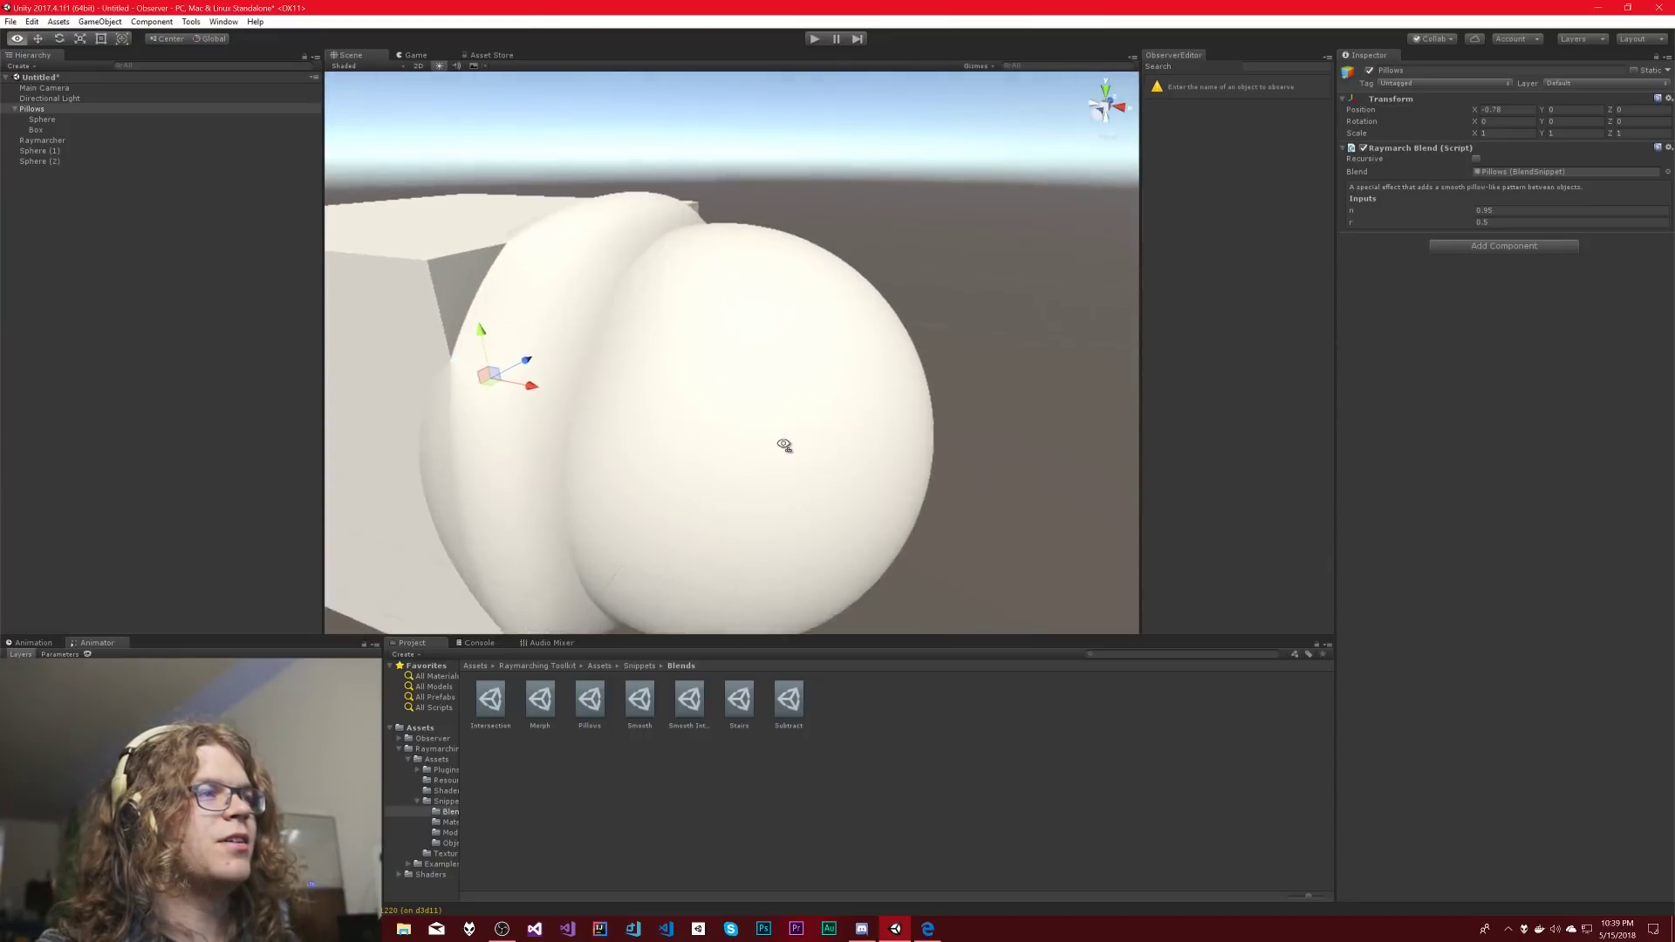
alt+drag(786, 442, 720, 447)
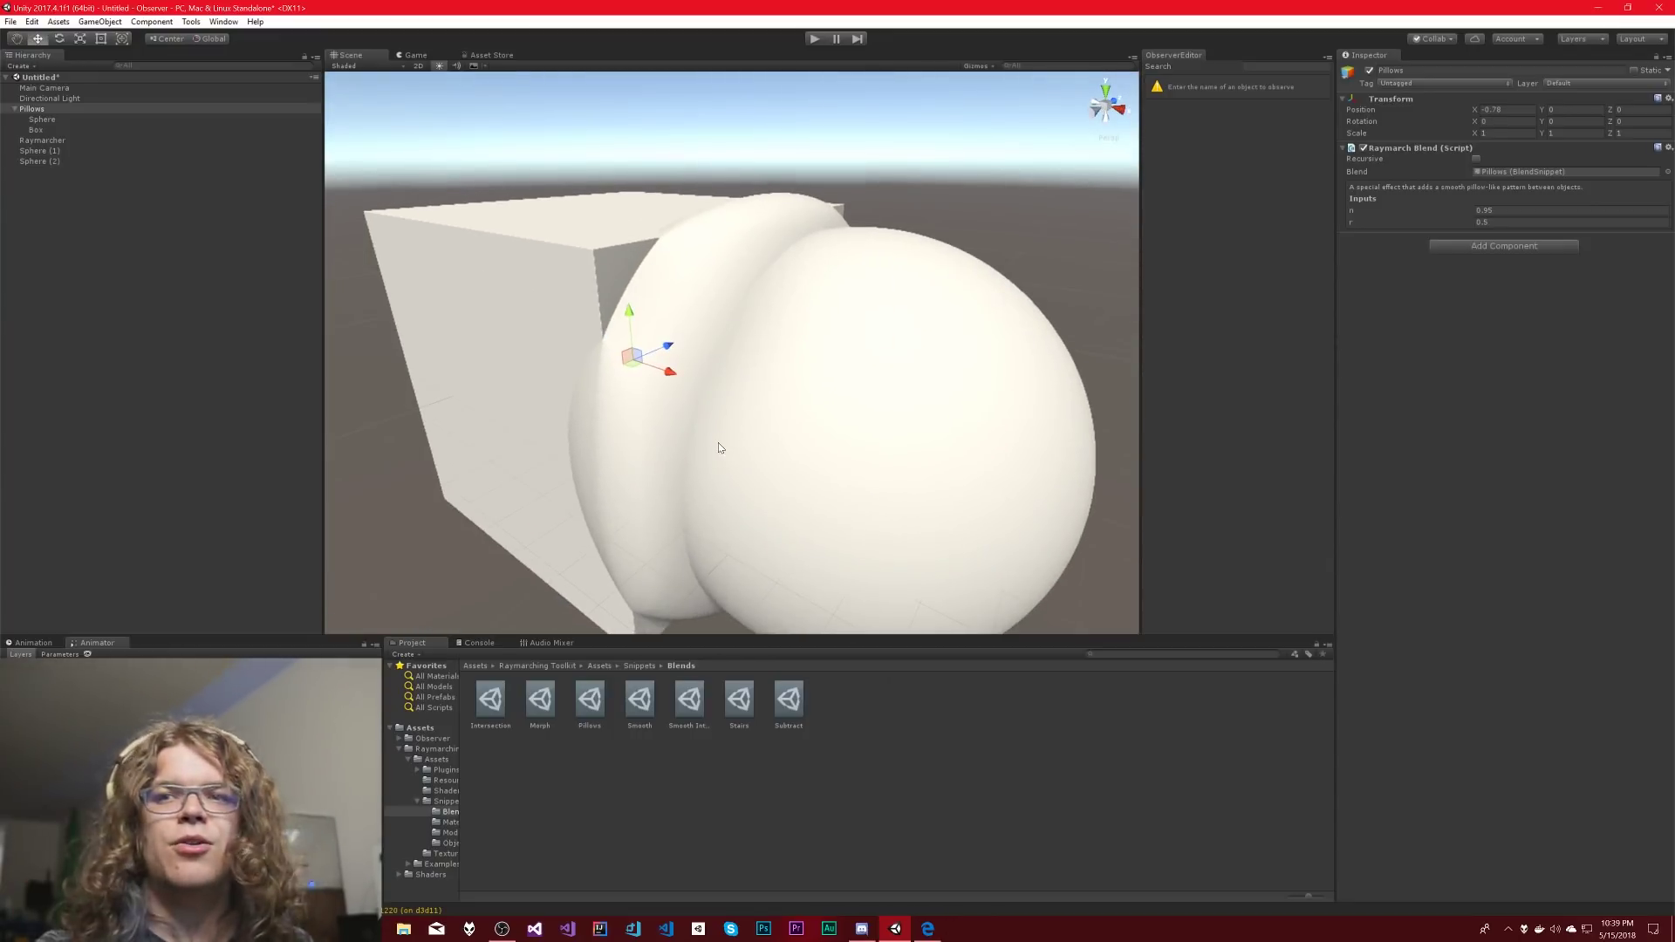
- Assign the Morph snippet as the parent object's blend and view the resulting shape
drag(547, 711, 1547, 179)
alt+drag(760, 339, 911, 354)
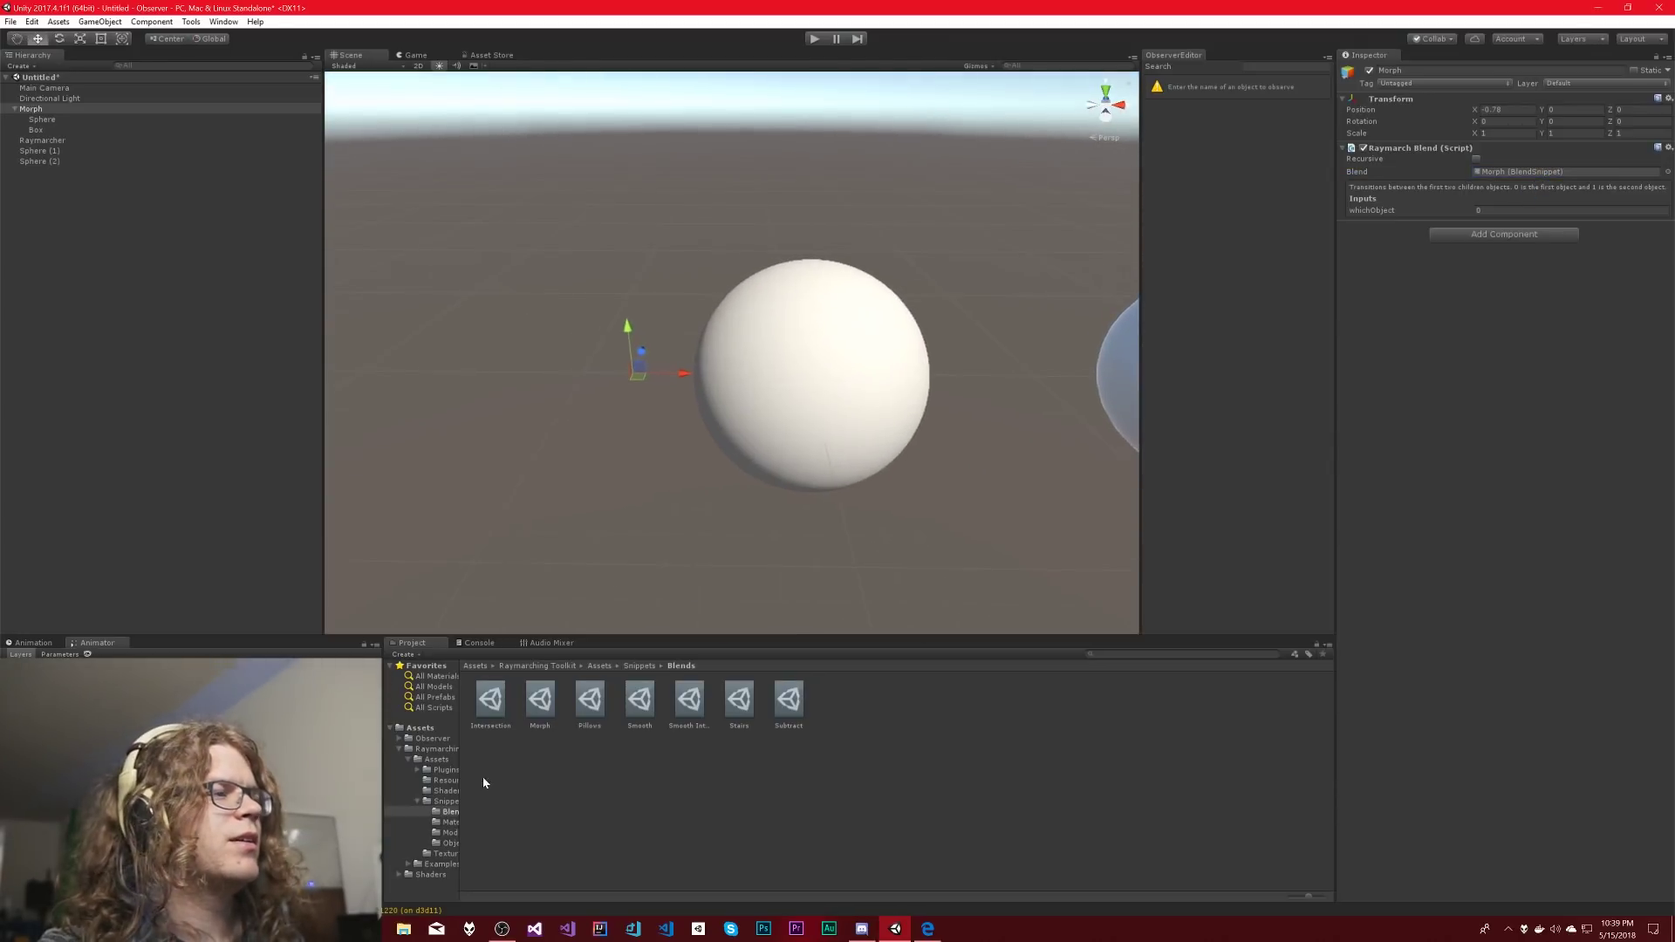
- Try the Intersection blend on the parent object and move the child Sphere along X to about 0.6
click(1585, 174)
drag(1585, 175, 1585, 175)
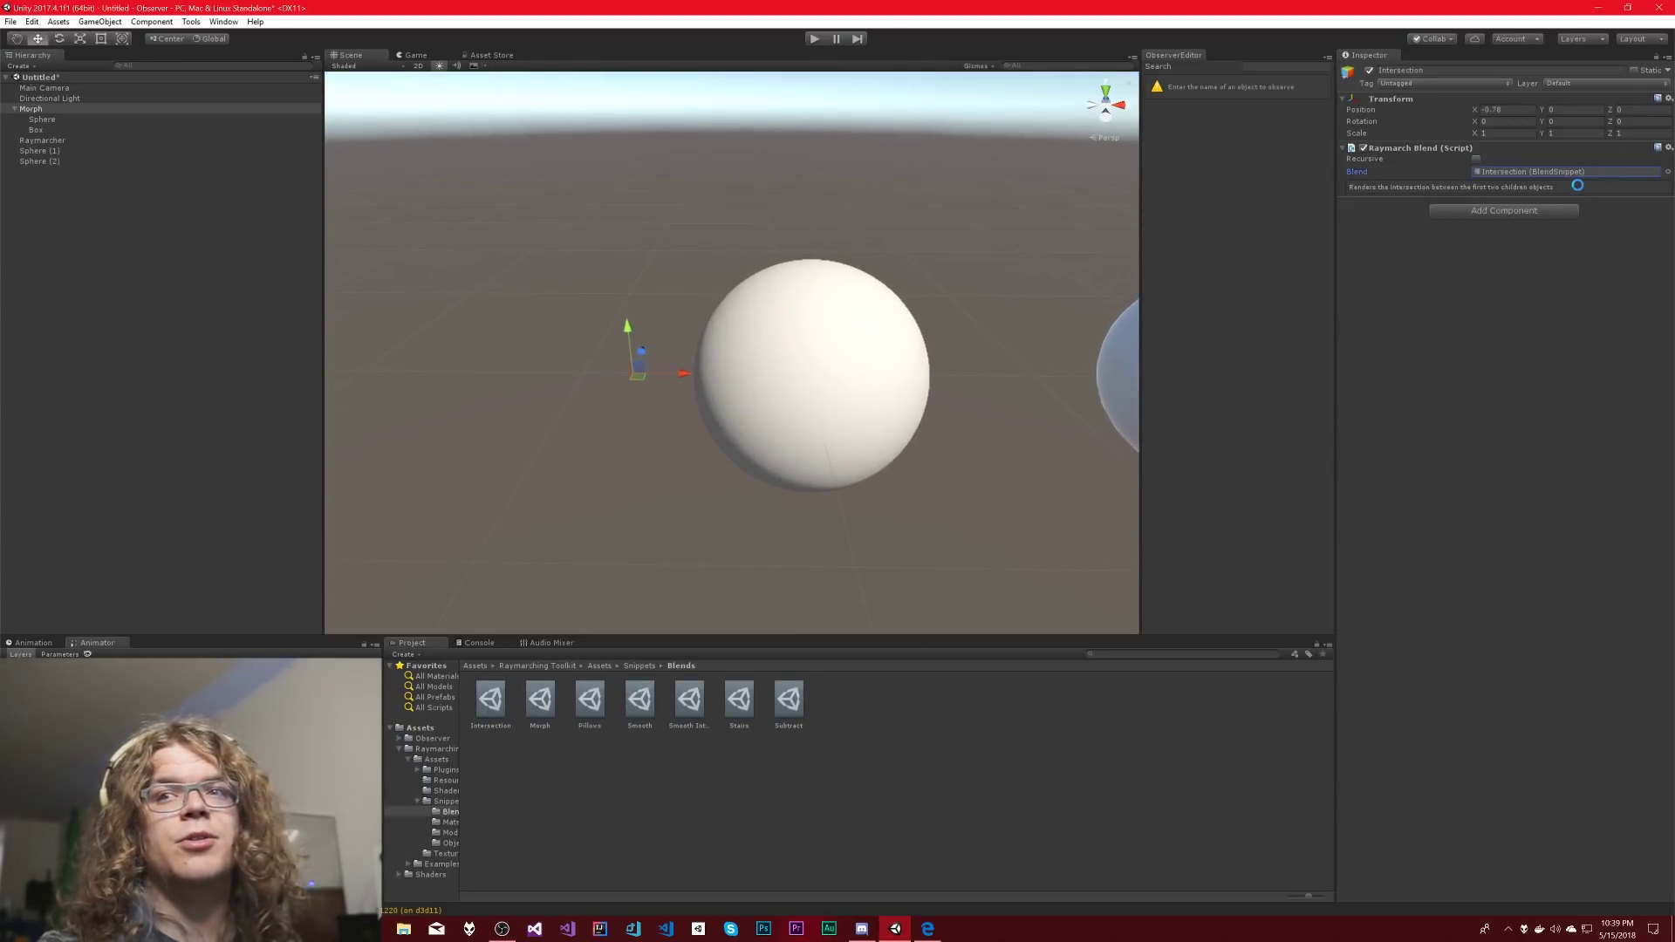
alt+drag(881, 458, 835, 445)
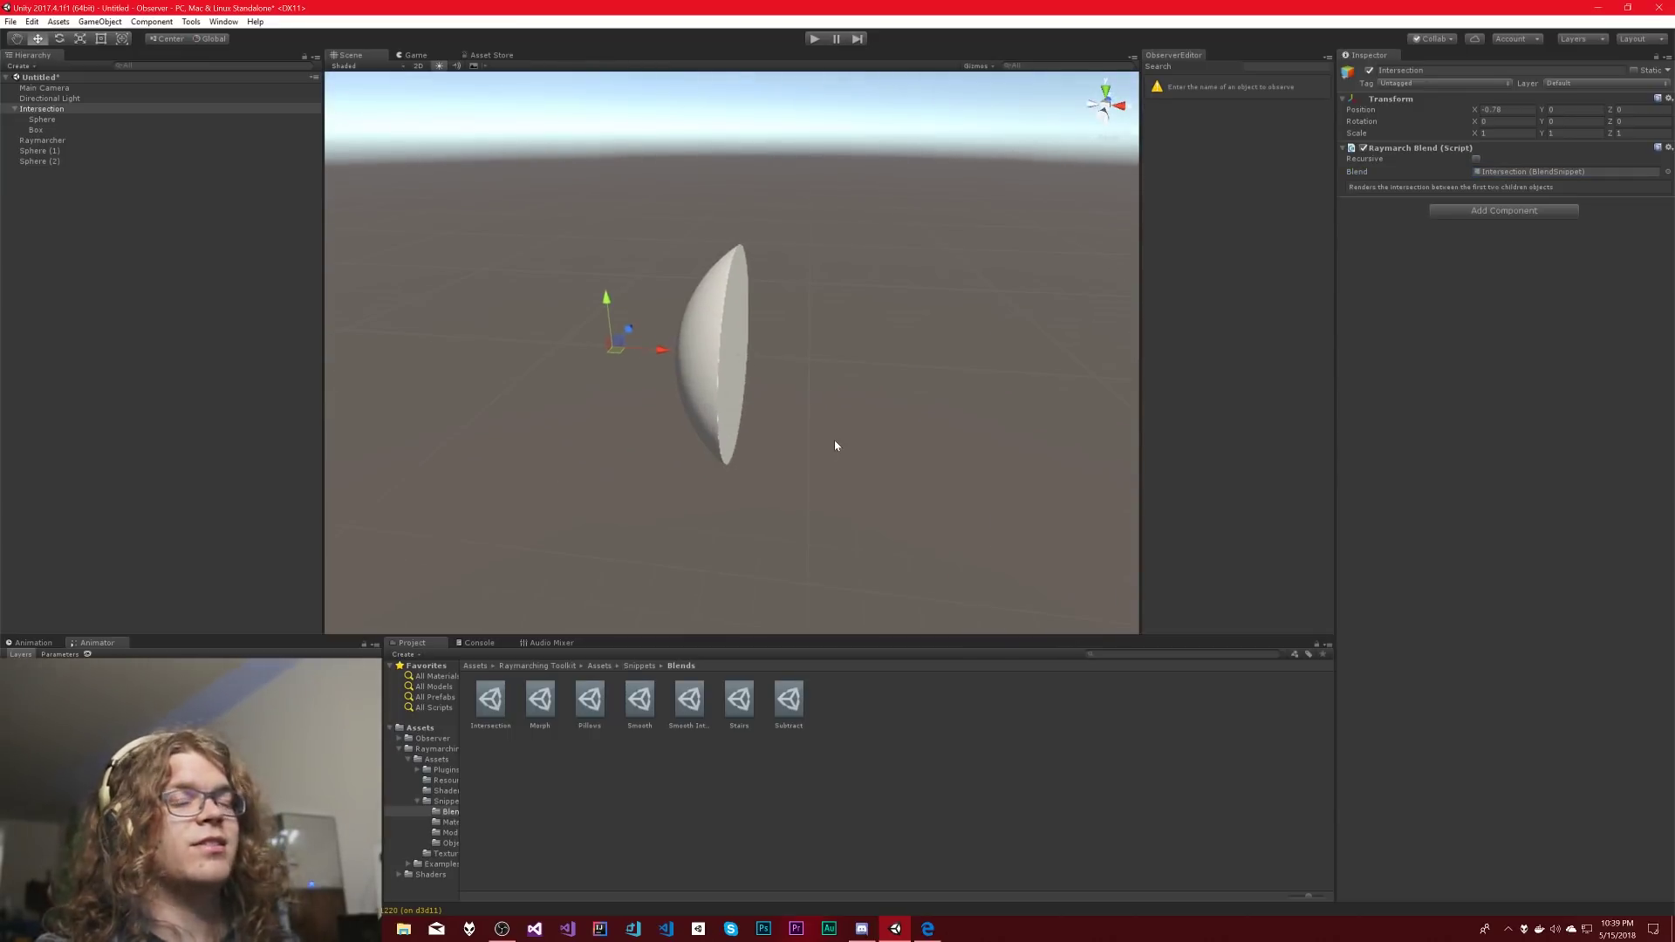
click(42, 120)
drag(866, 362, 835, 290)
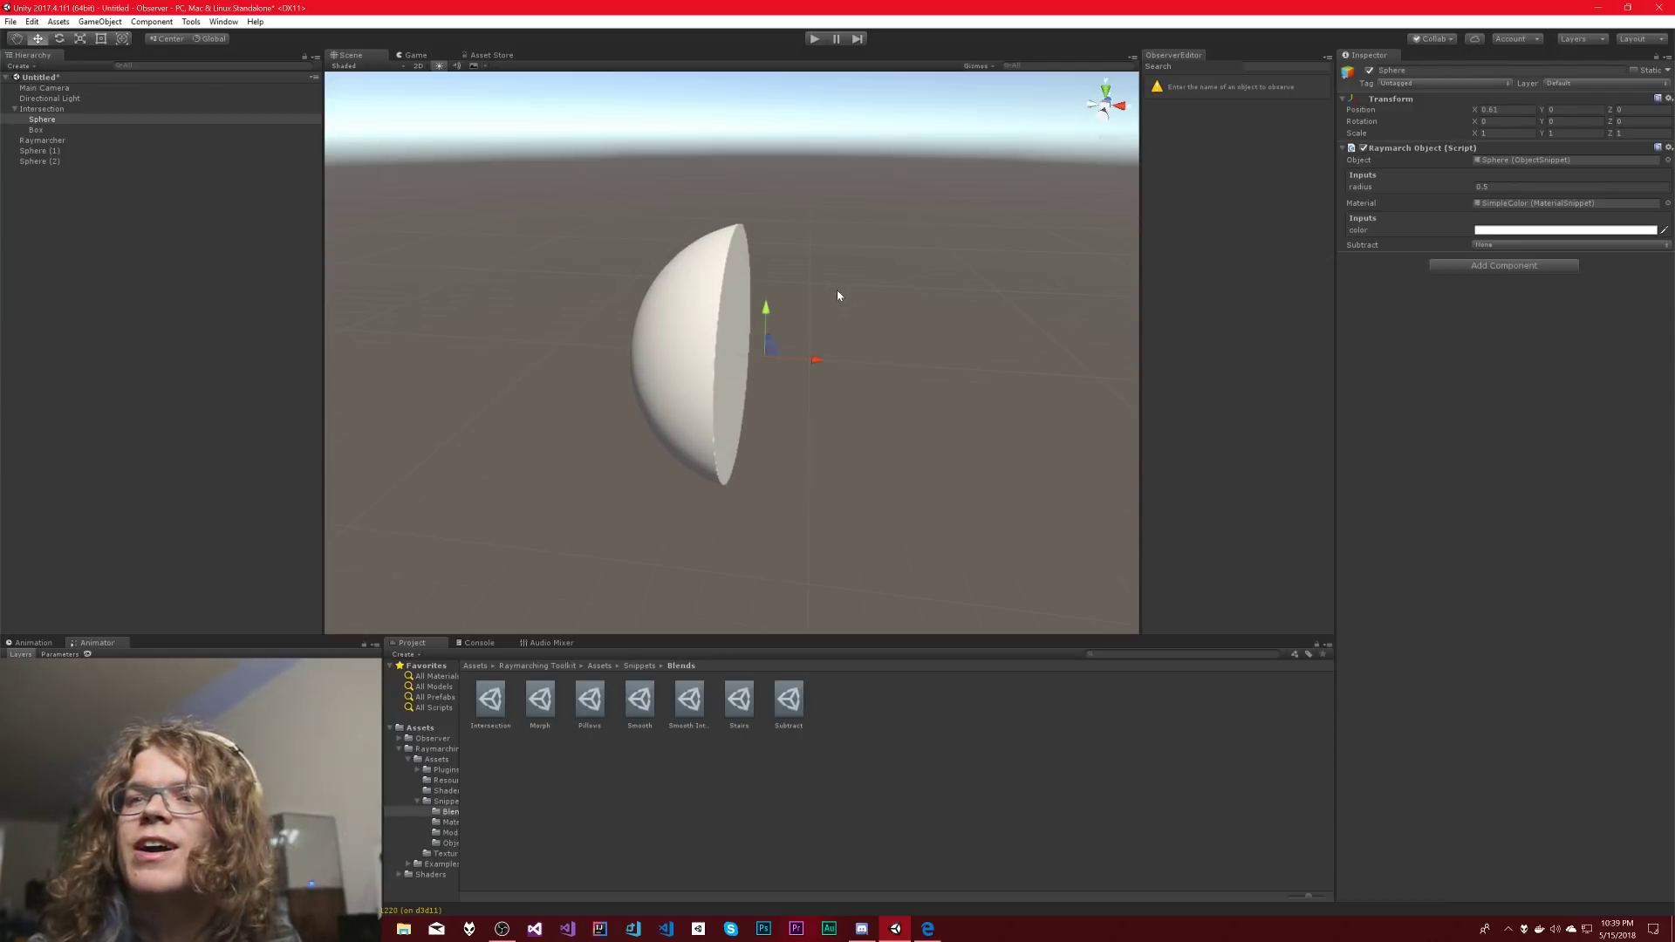
- Undo the Sphere's move and the Intersection blend, and select the raymarched Sphere again
key(ctrl+z)
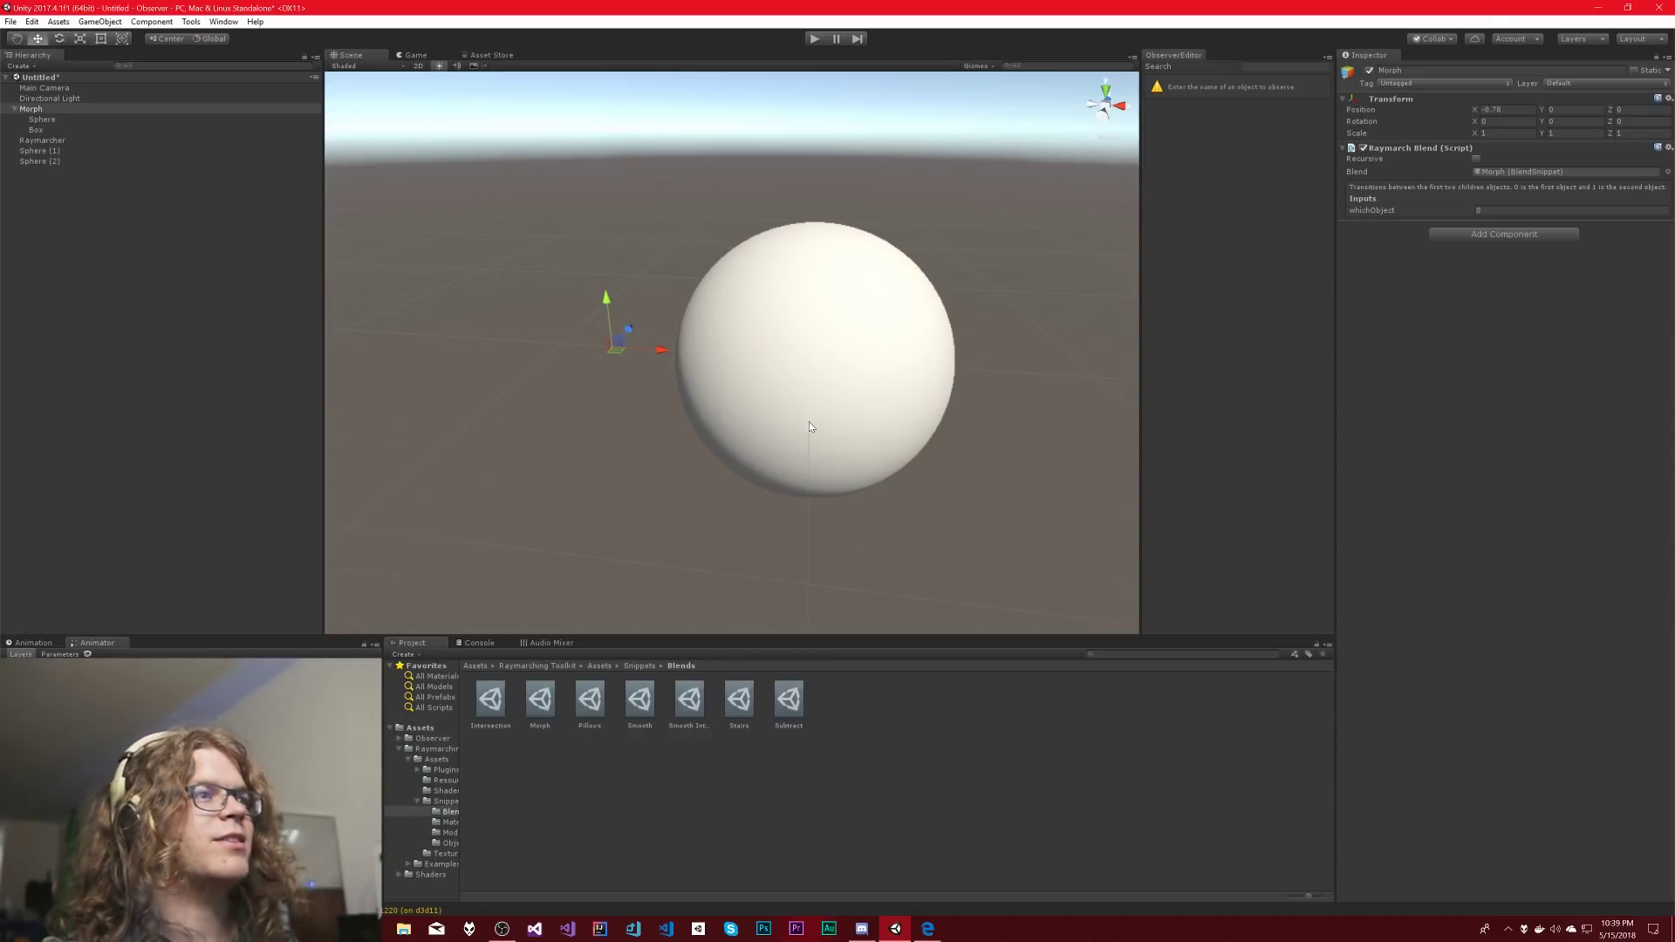
click(811, 450)
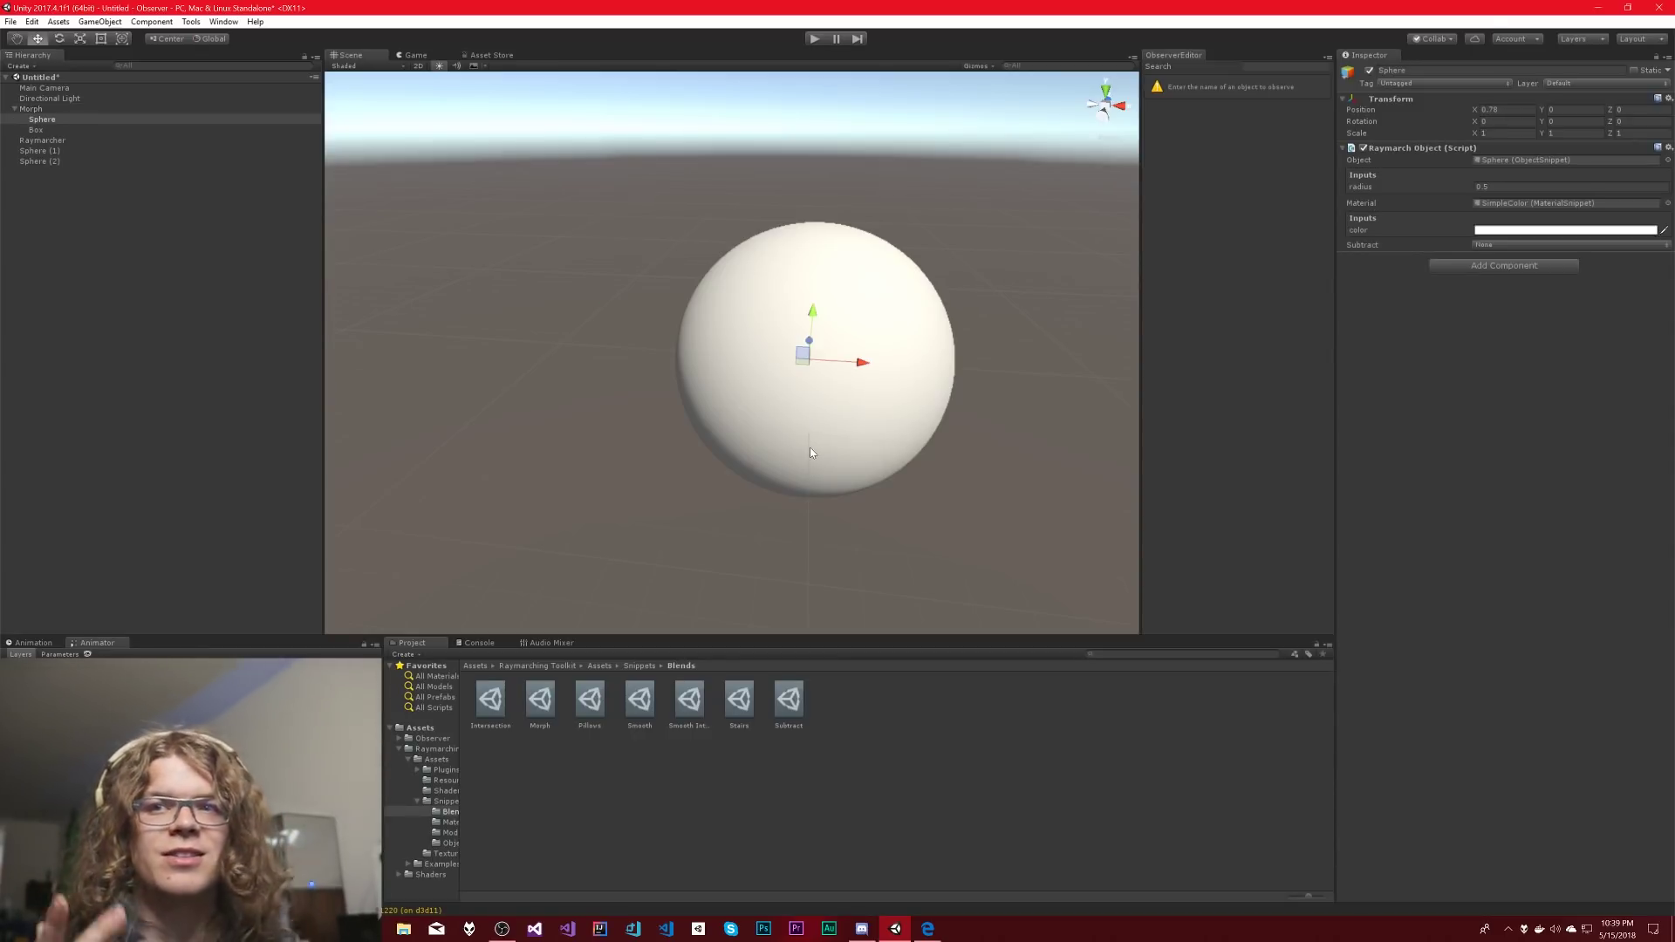
- Examine the raymarched Sphere beside the mesh shapes and check the properties of the child Box and Sphere
scroll(757, 449, down, 3)
mouse_move(758, 448)
right_down()
mouse_move(868, 452)
mouse_move(771, 442)
mouse_move(756, 456)
right_up()
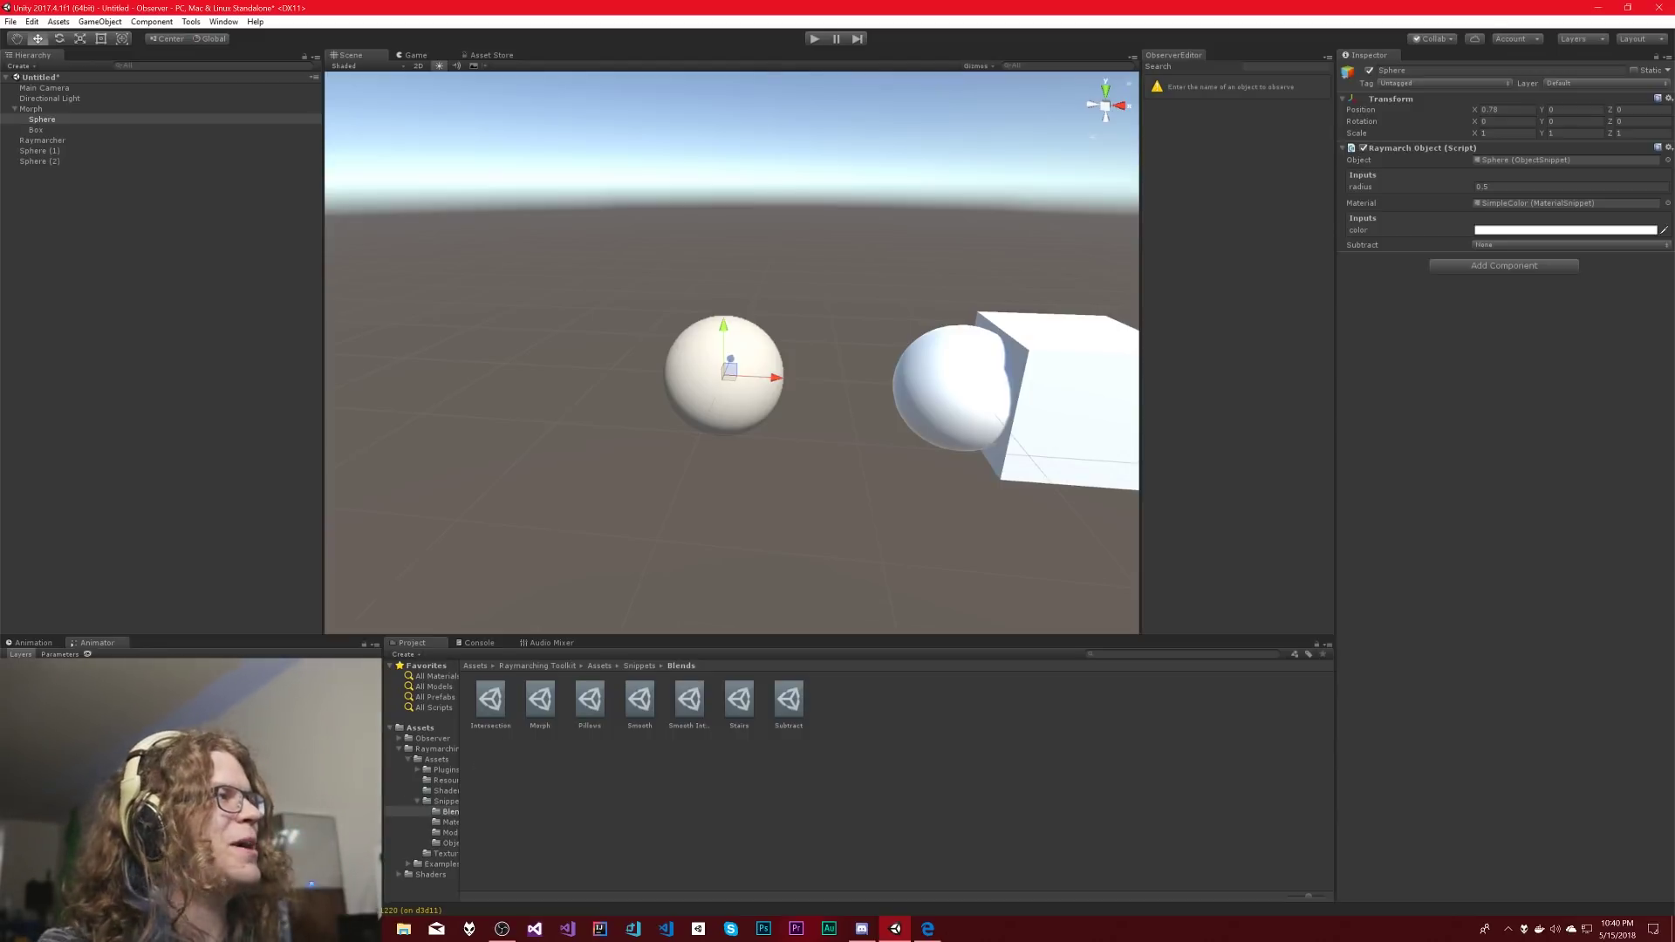
click(47, 130)
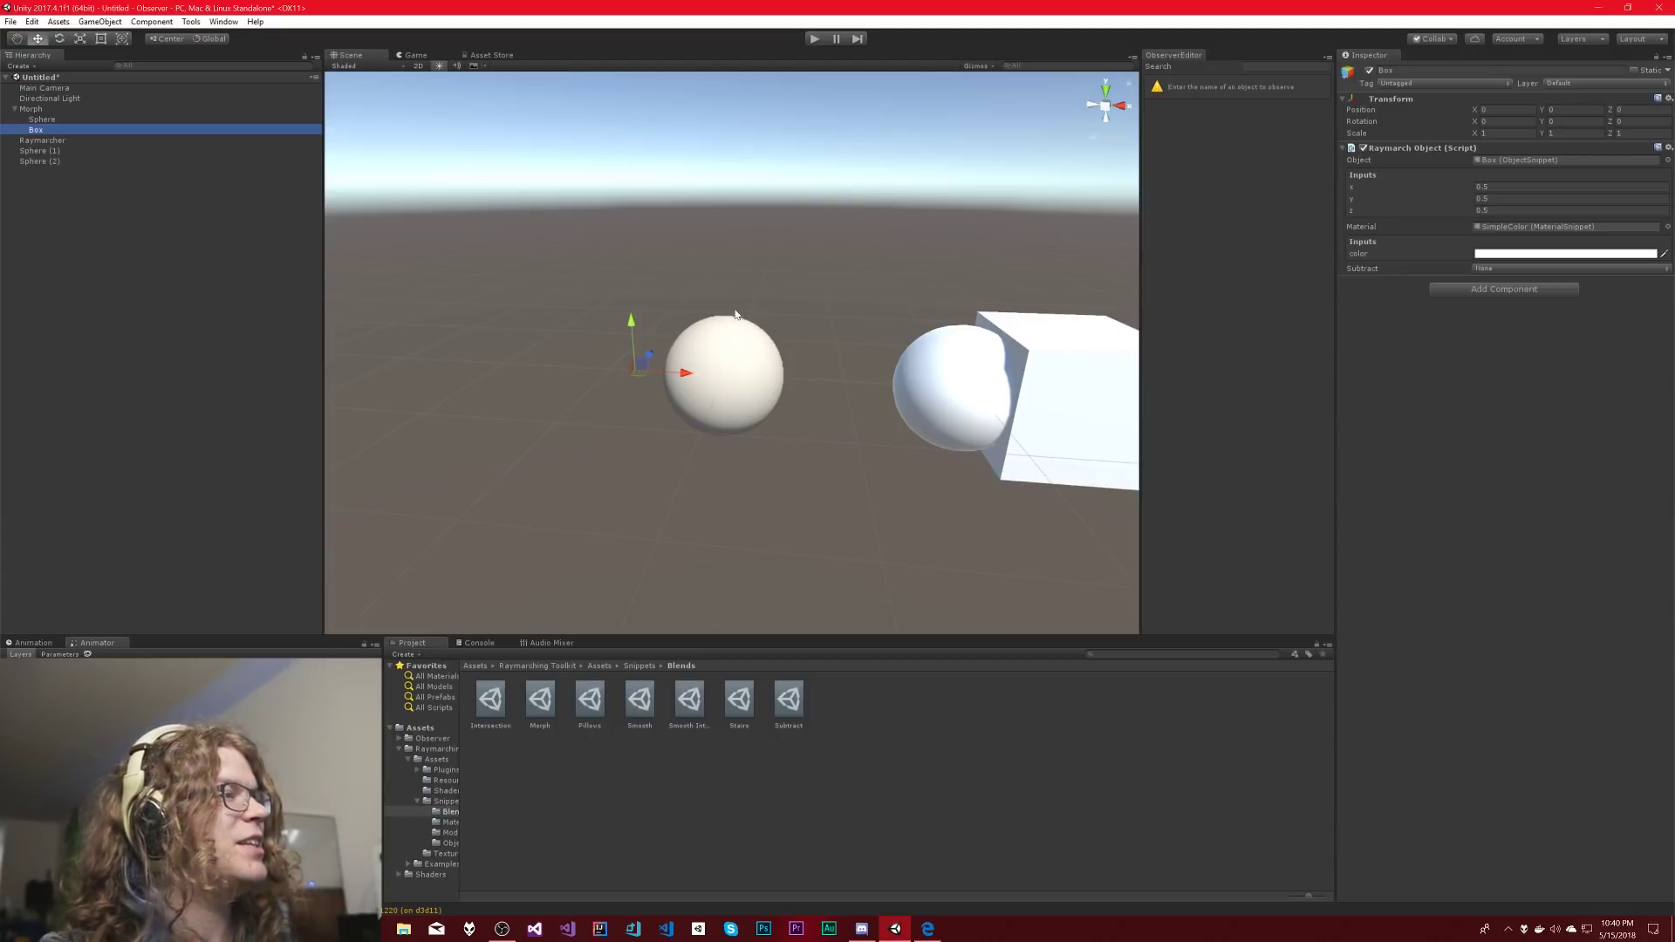
click(672, 374)
click(642, 370)
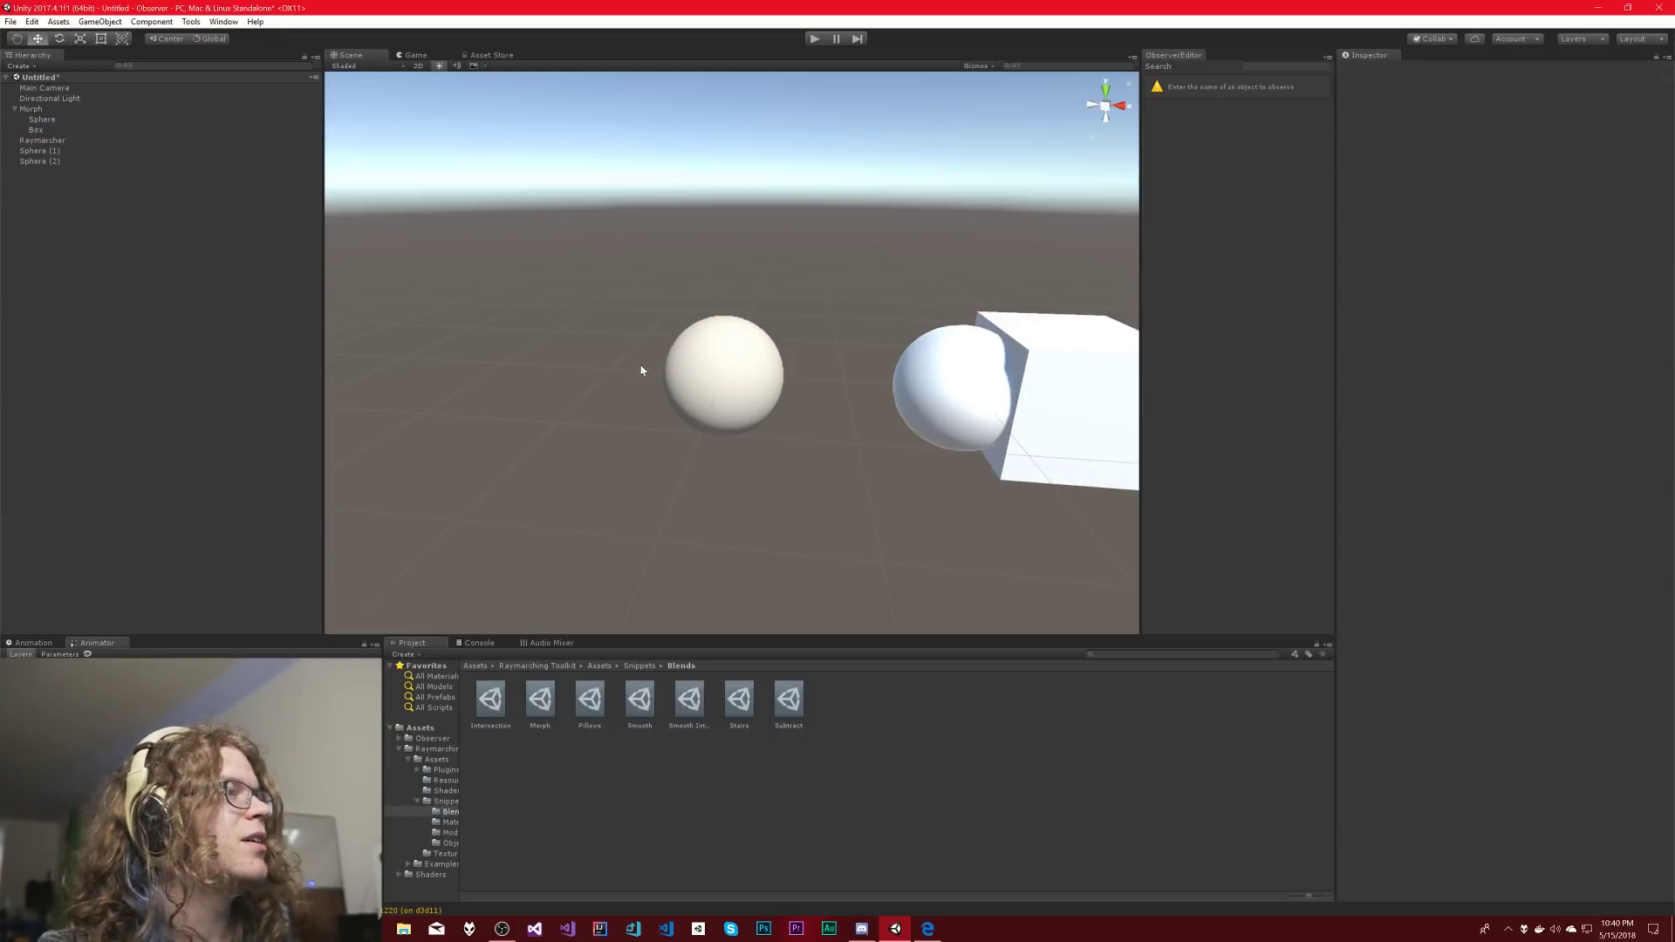
click(49, 140)
click(45, 131)
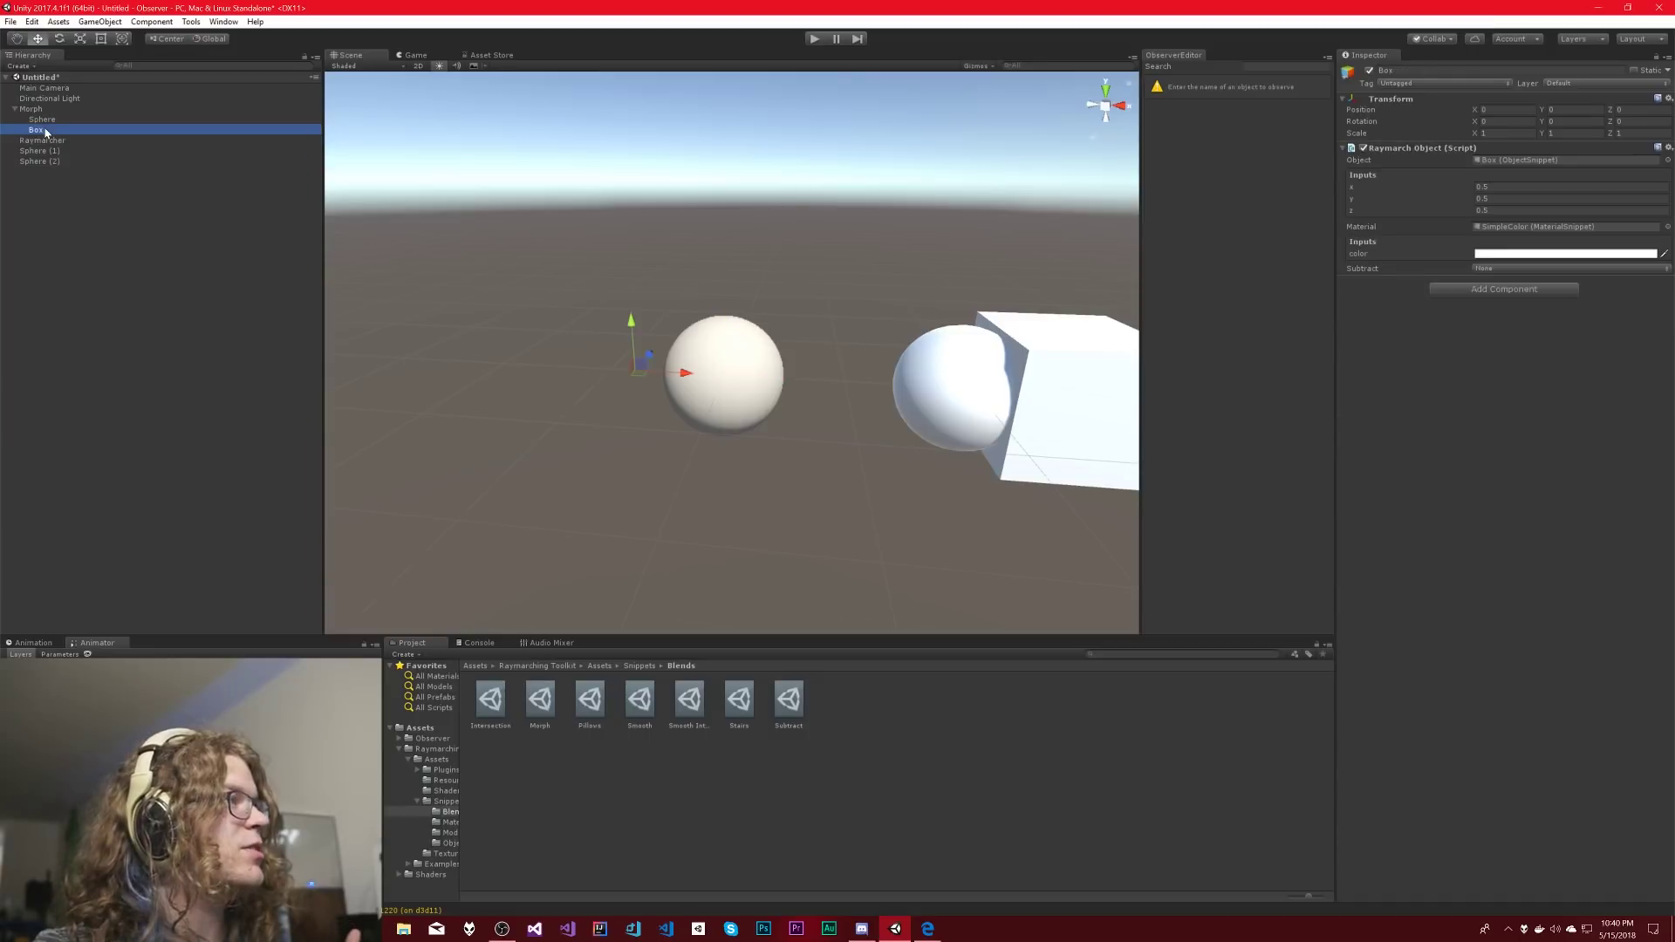
click(51, 122)
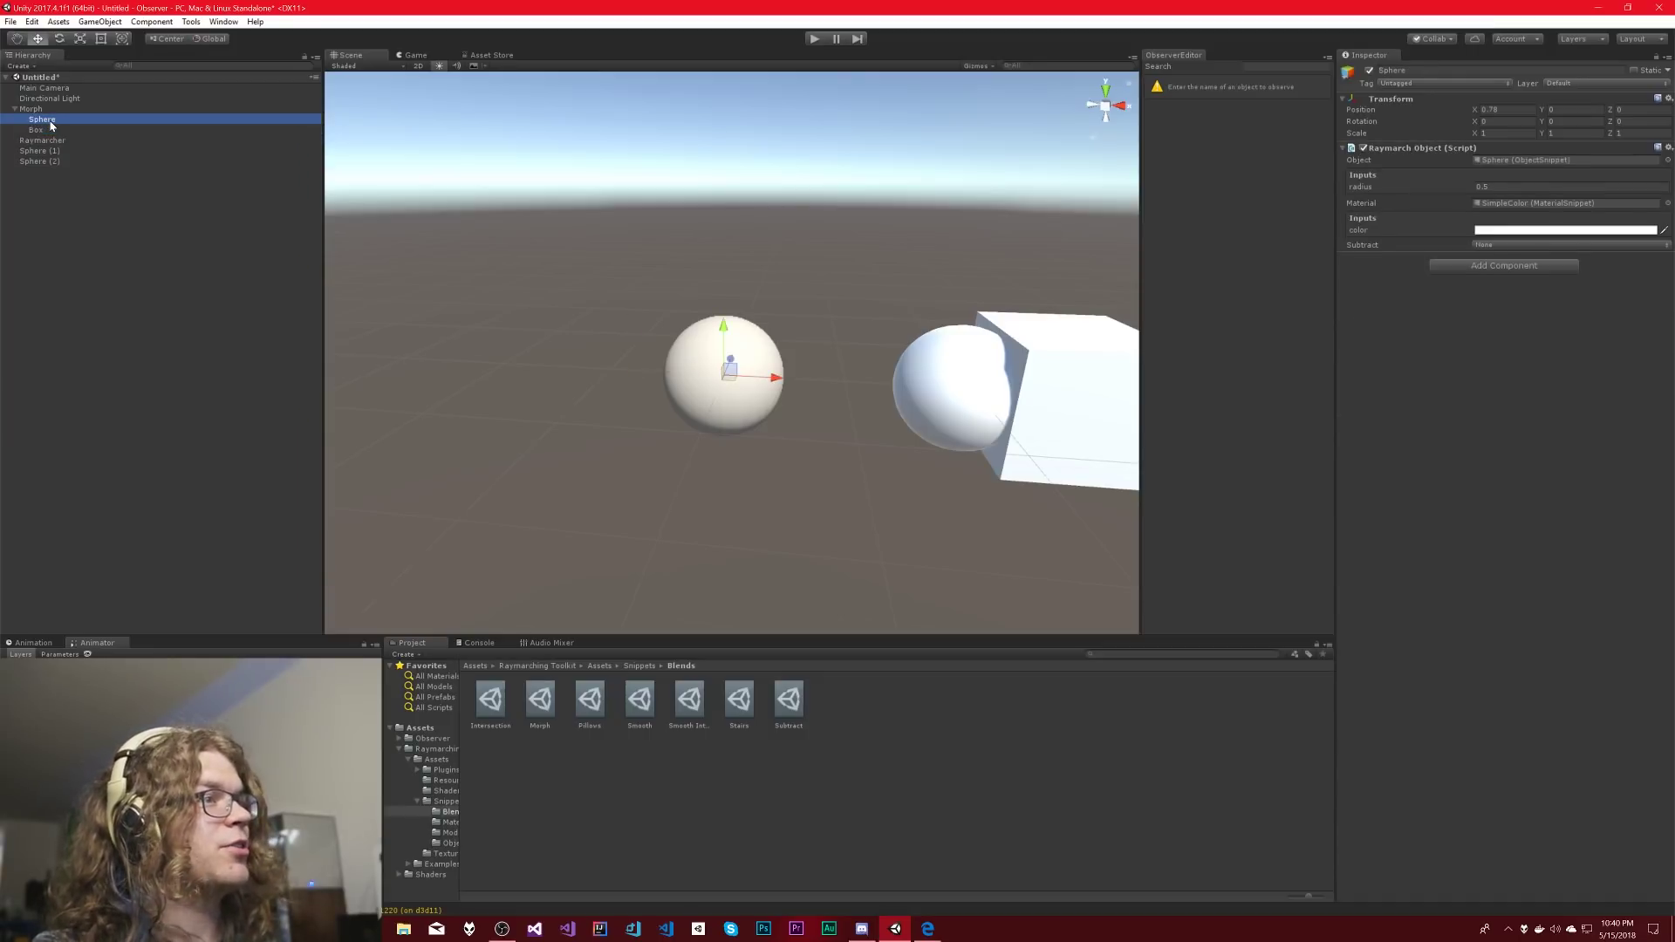
- Assign the Smooth snippet as the parent object's blend and view it beside the mesh sphere and box
click(32, 109)
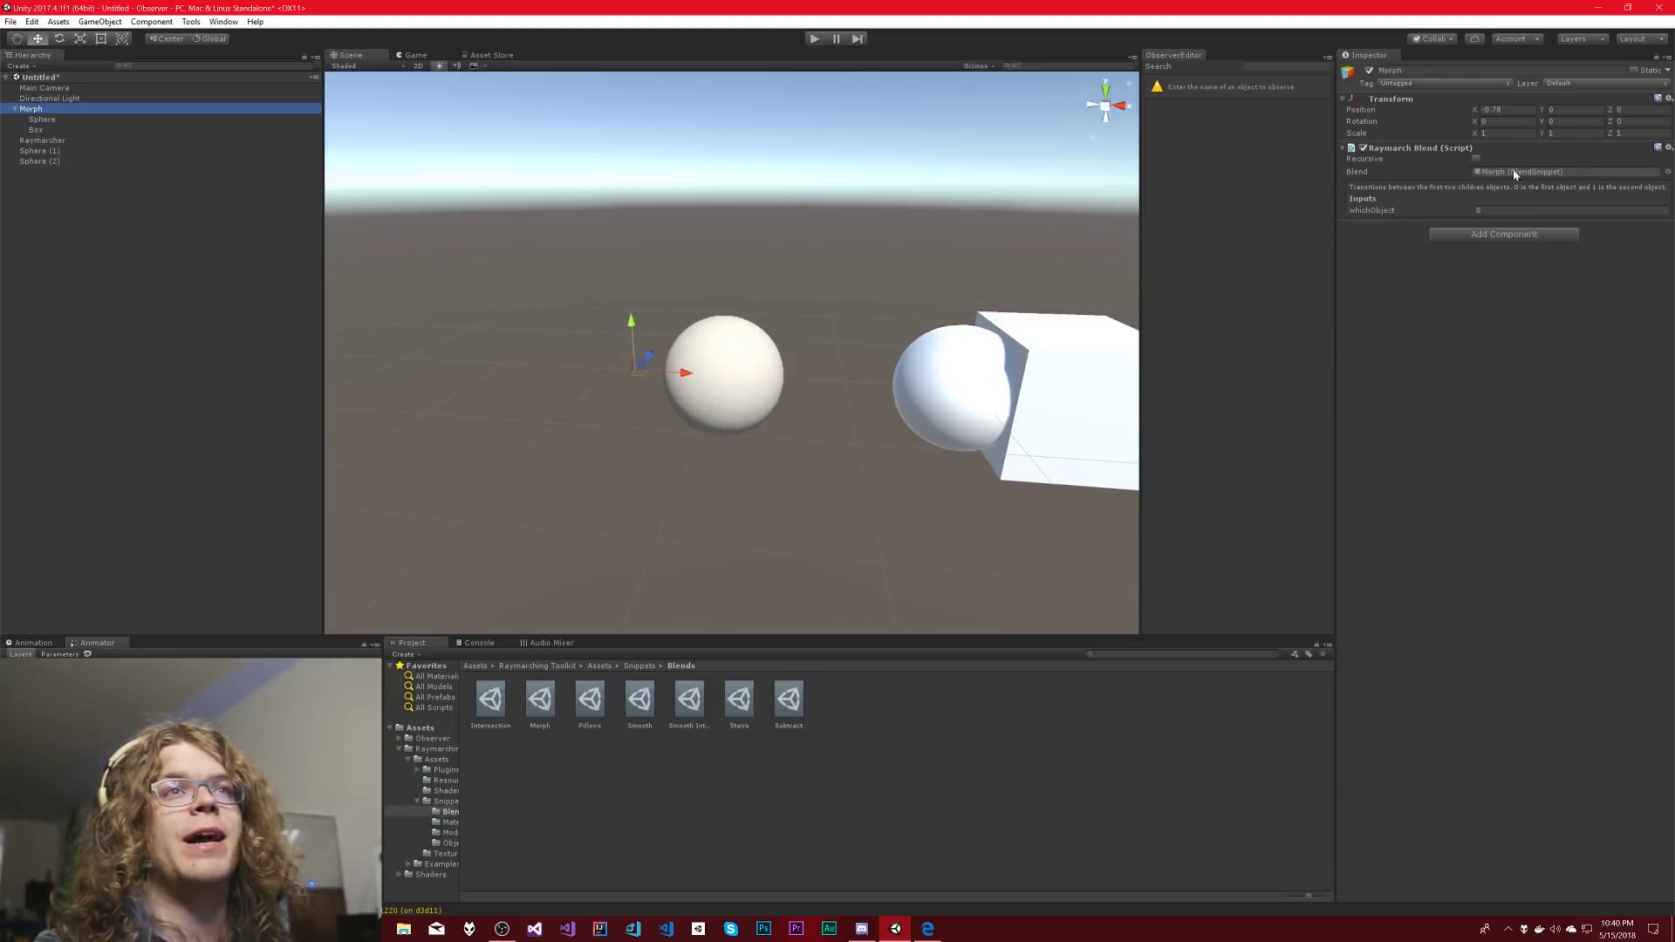
drag(634, 705, 1540, 177)
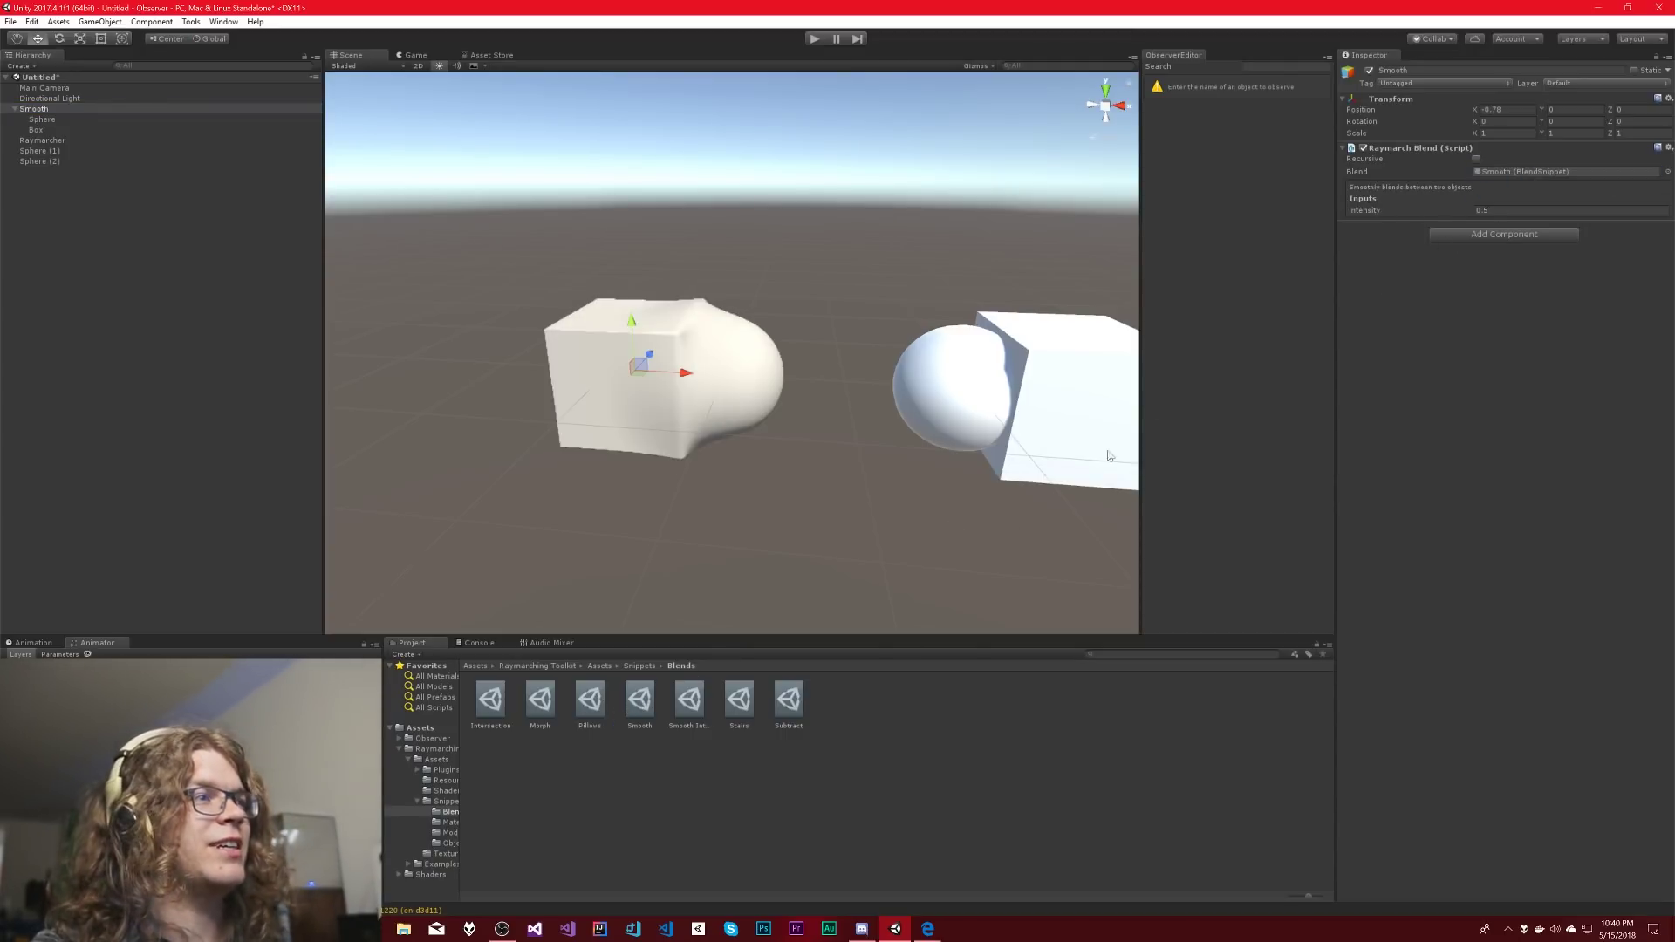
mouse_move(822, 422)
right_down()
mouse_move(823, 404)
mouse_move(807, 421)
right_up()
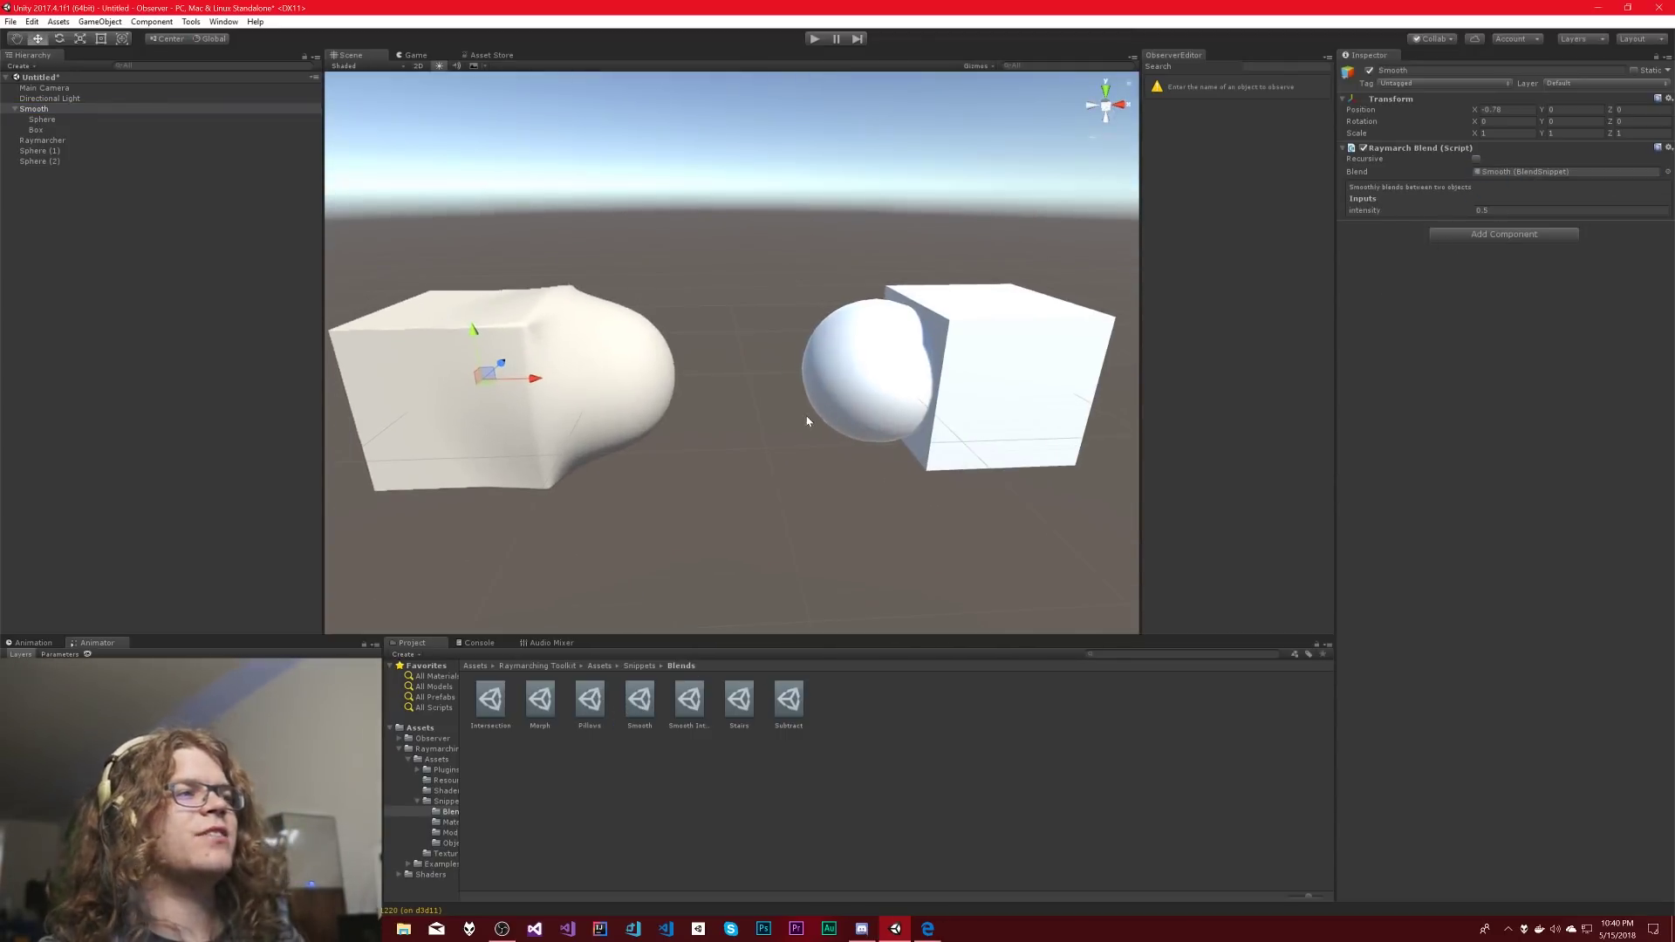
- Add a Raymarch Modifier component with the Displacement modifier to the blended parent object
click(1504, 233)
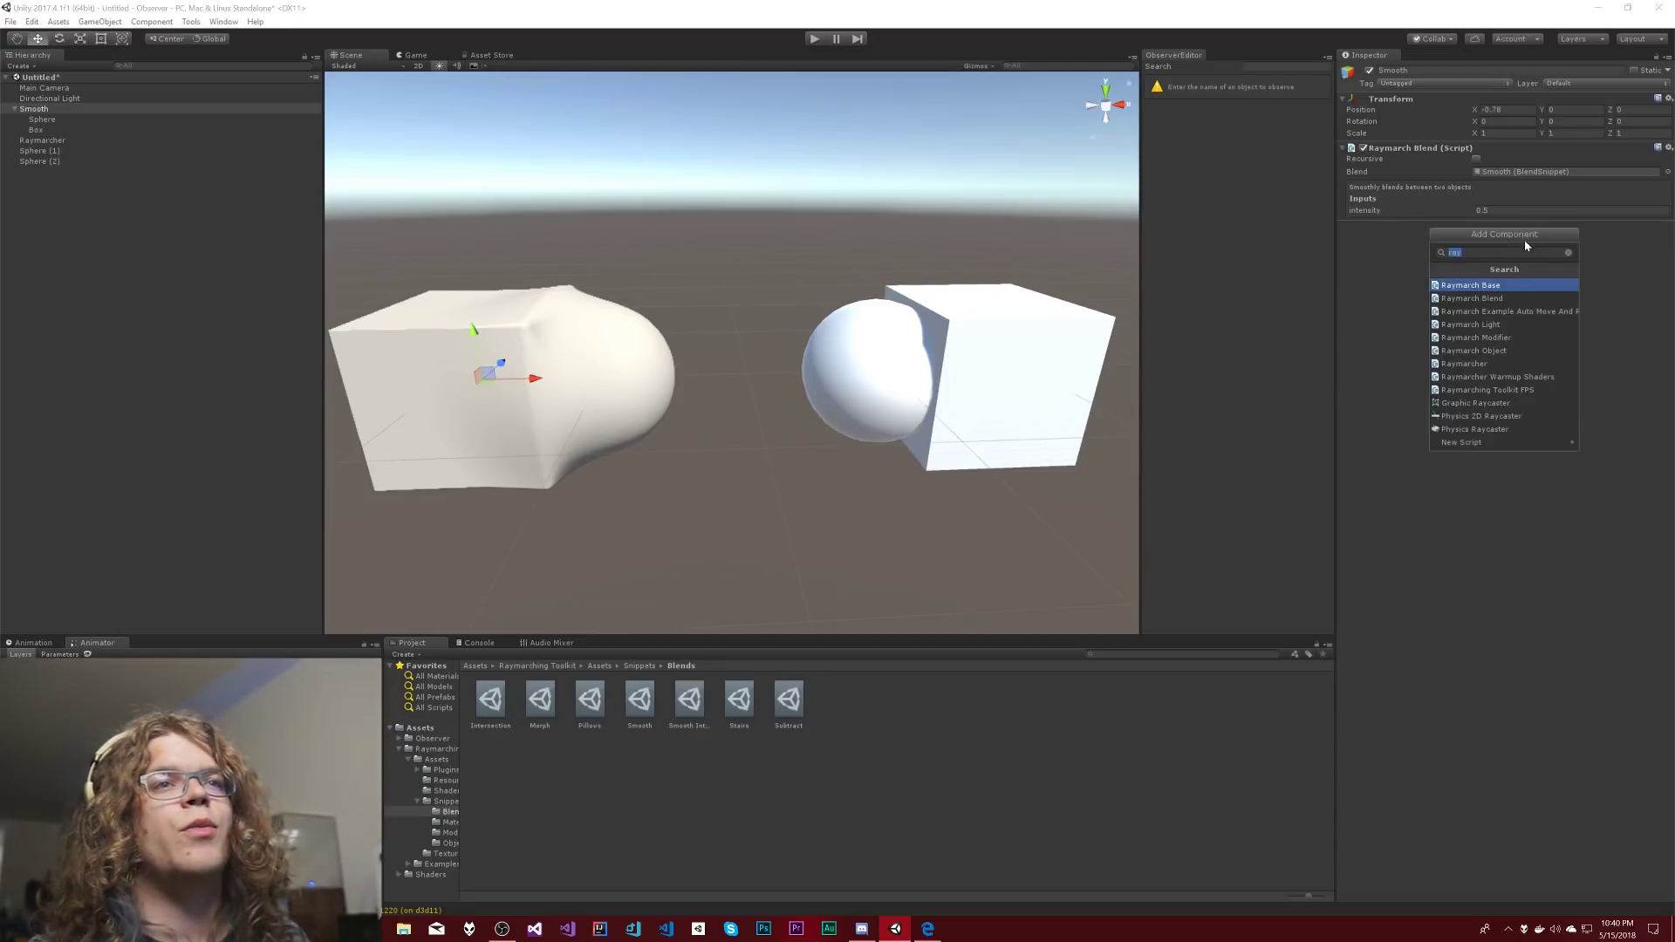
click(1497, 336)
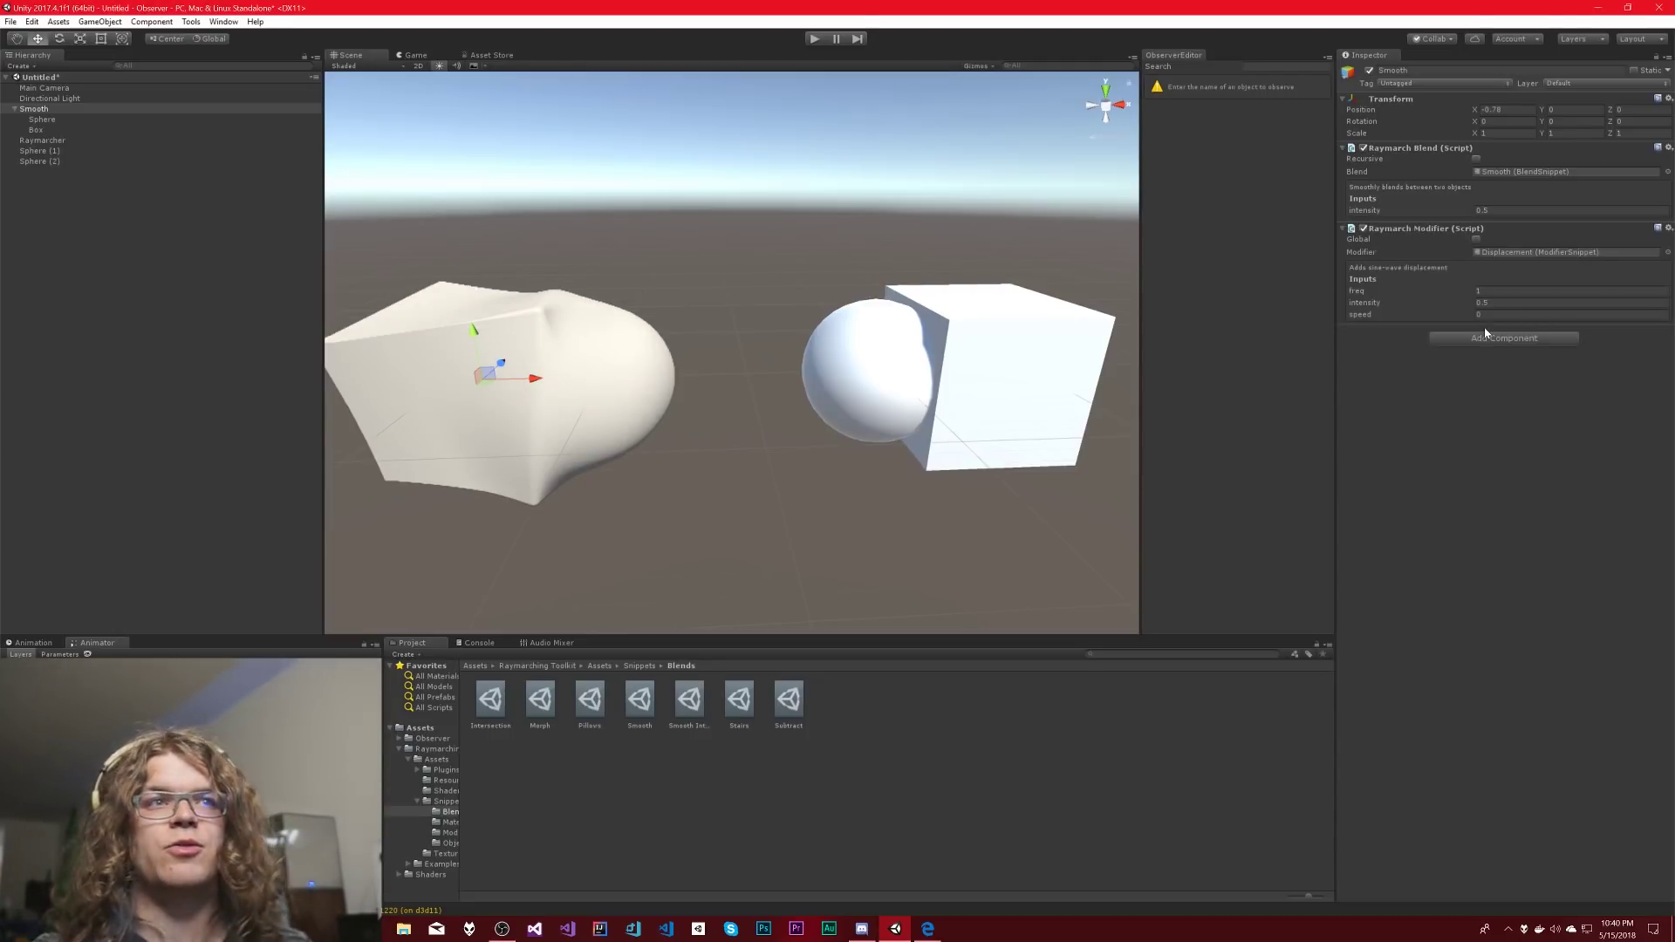
right_drag(881, 400, 697, 419)
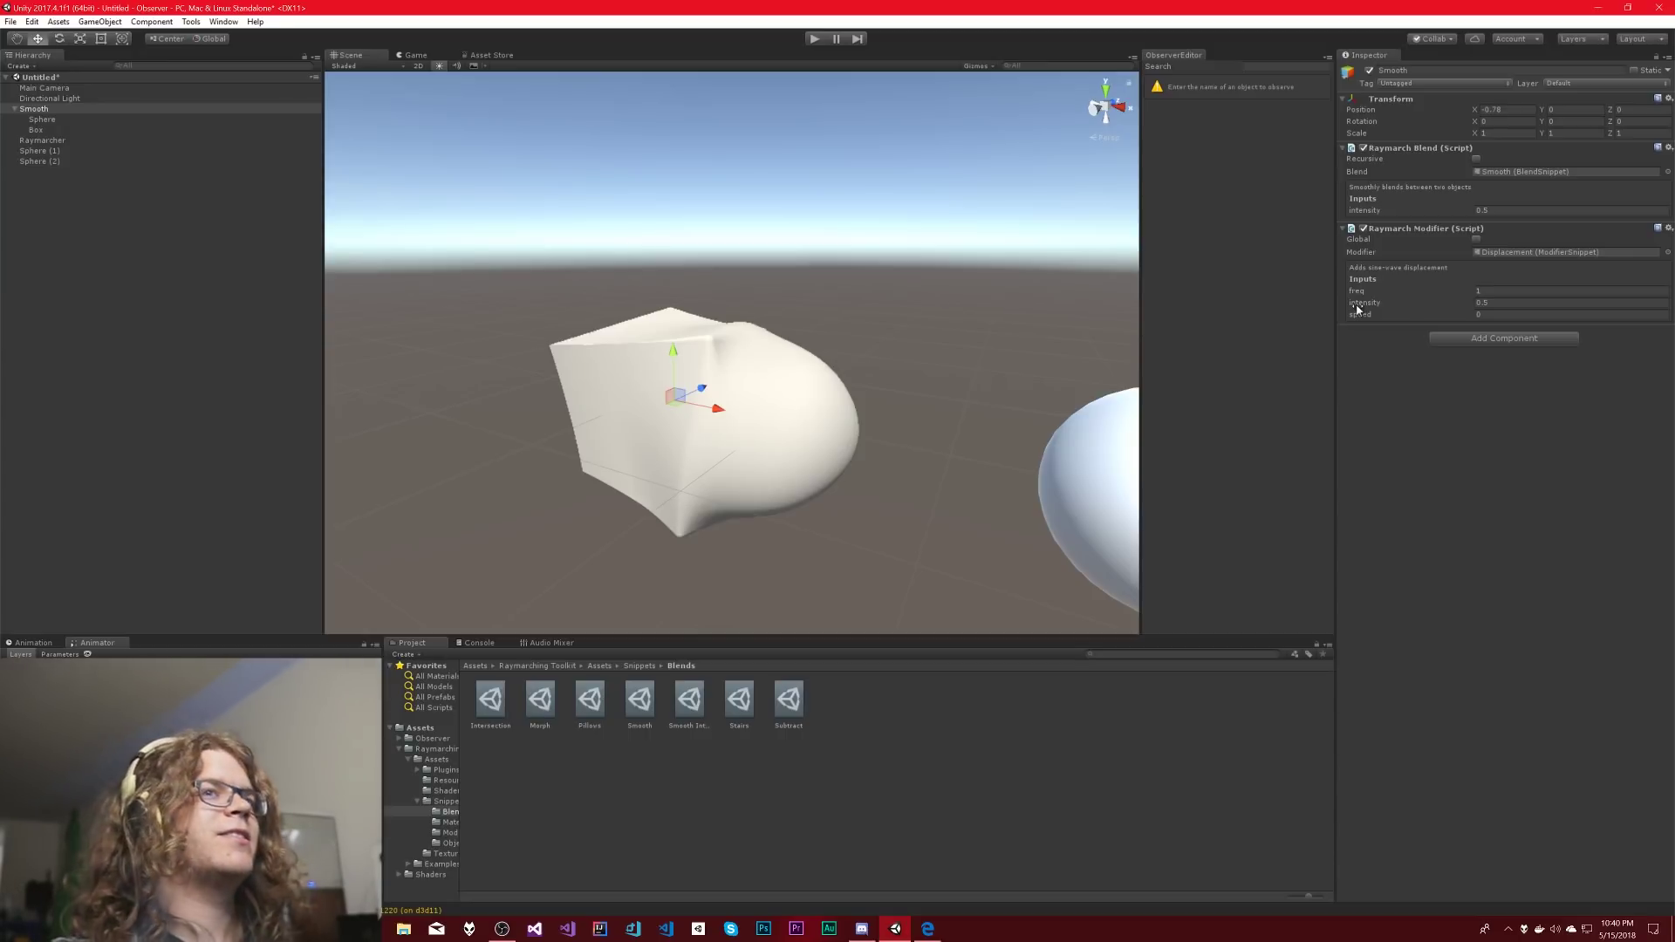
- Try raising the displacement modifier's frequency to about 6.2 and view the distorted shape
drag(1370, 293, 1478, 286)
mouse_move(855, 375)
alt+mouse_down()
mouse_move(924, 367)
mouse_move(873, 377)
alt+mouse_up()
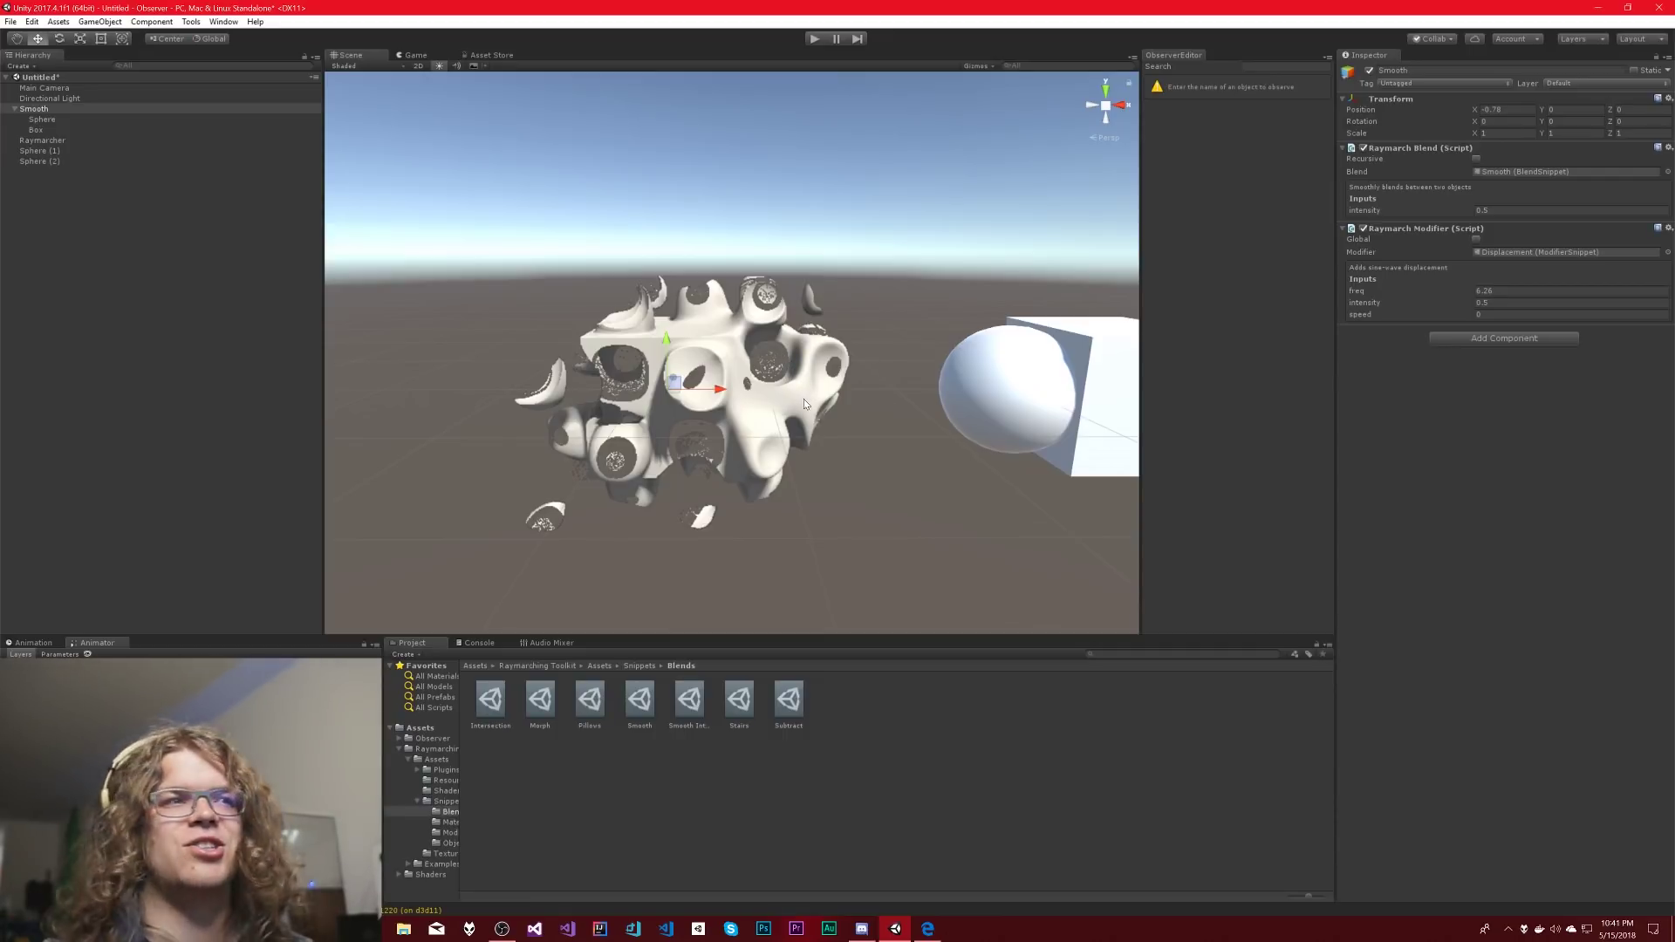
alt+drag(804, 399, 825, 443)
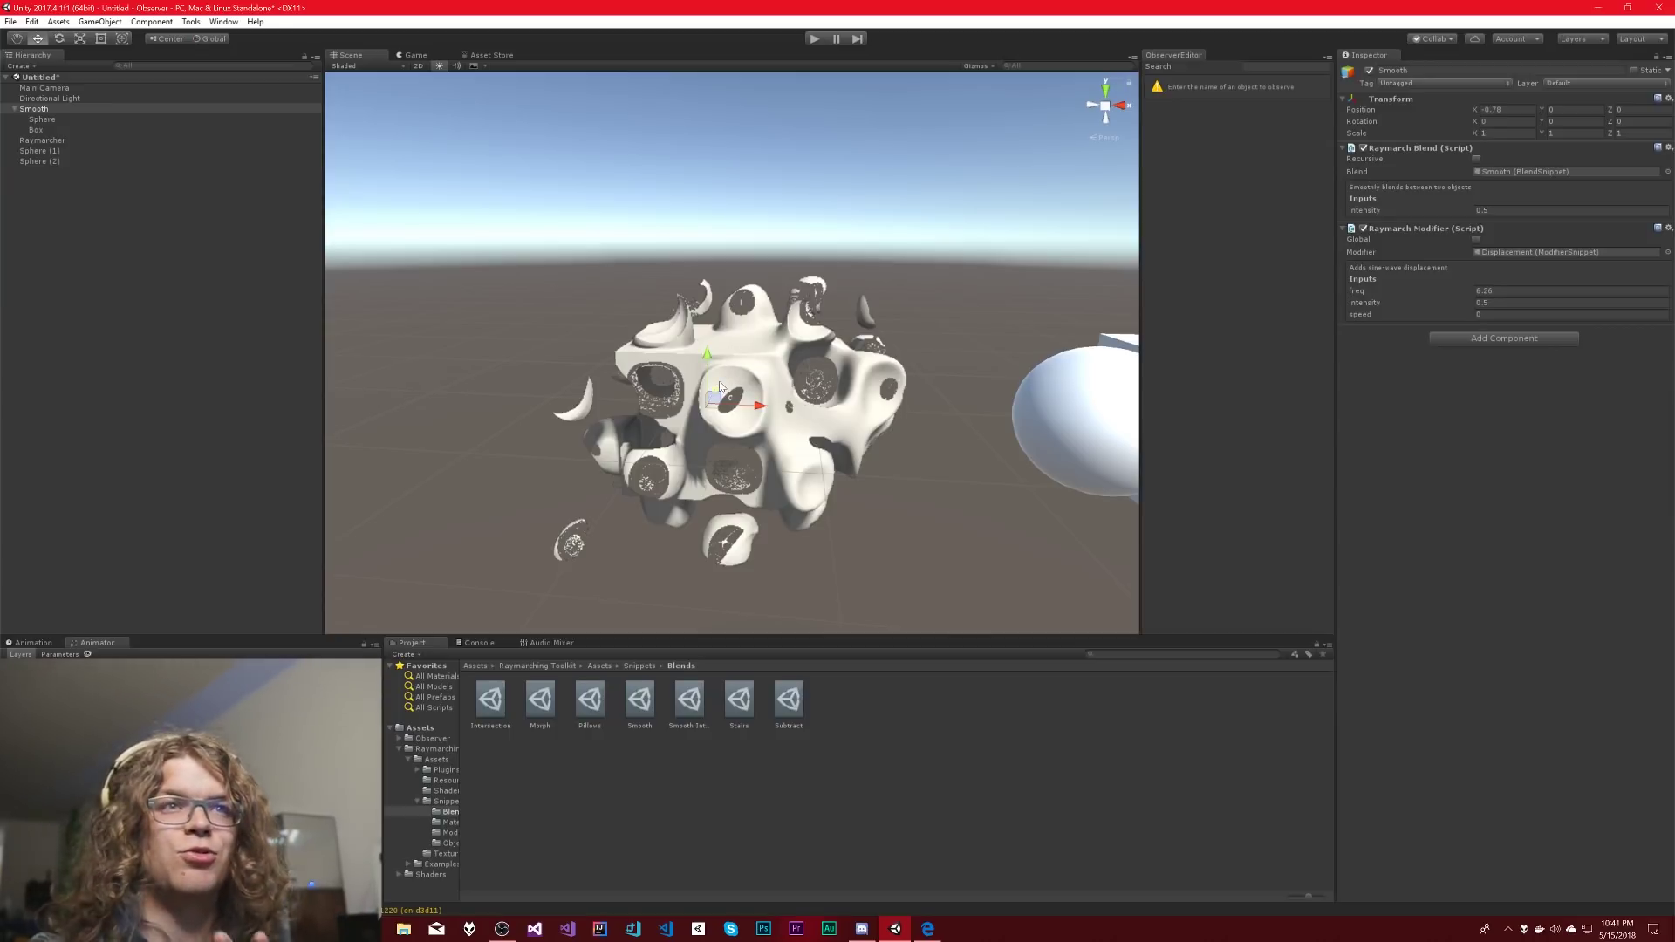
- Try a step count of 200 in the Raymarcher object's rendering settings and set it back to 160
click(51, 140)
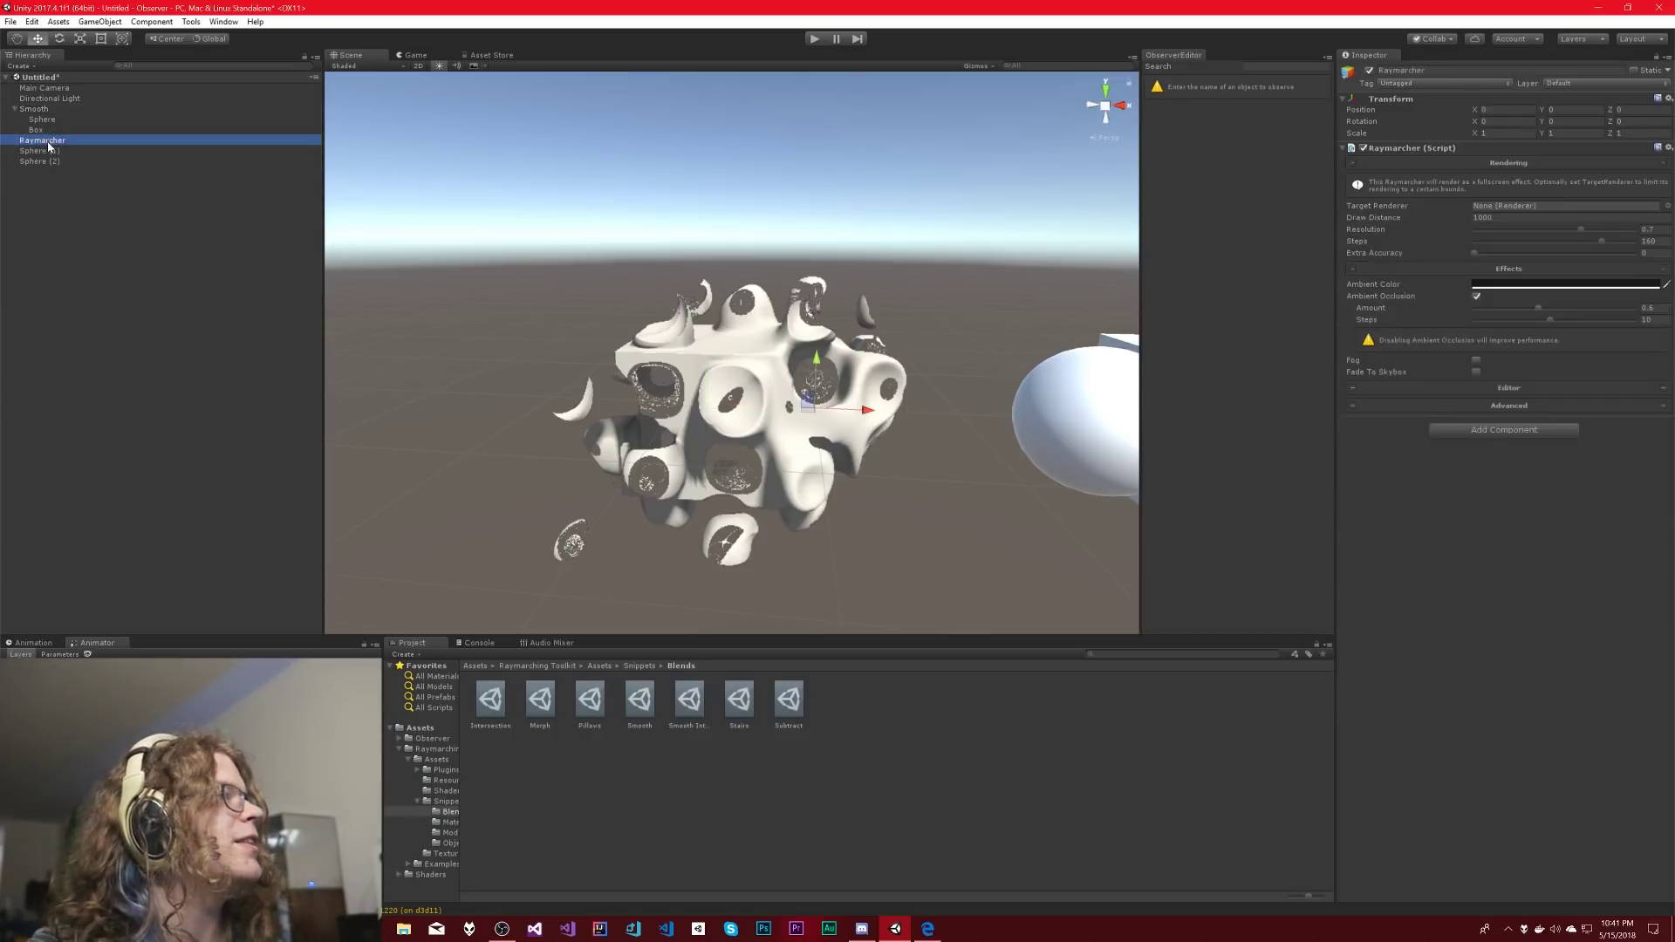
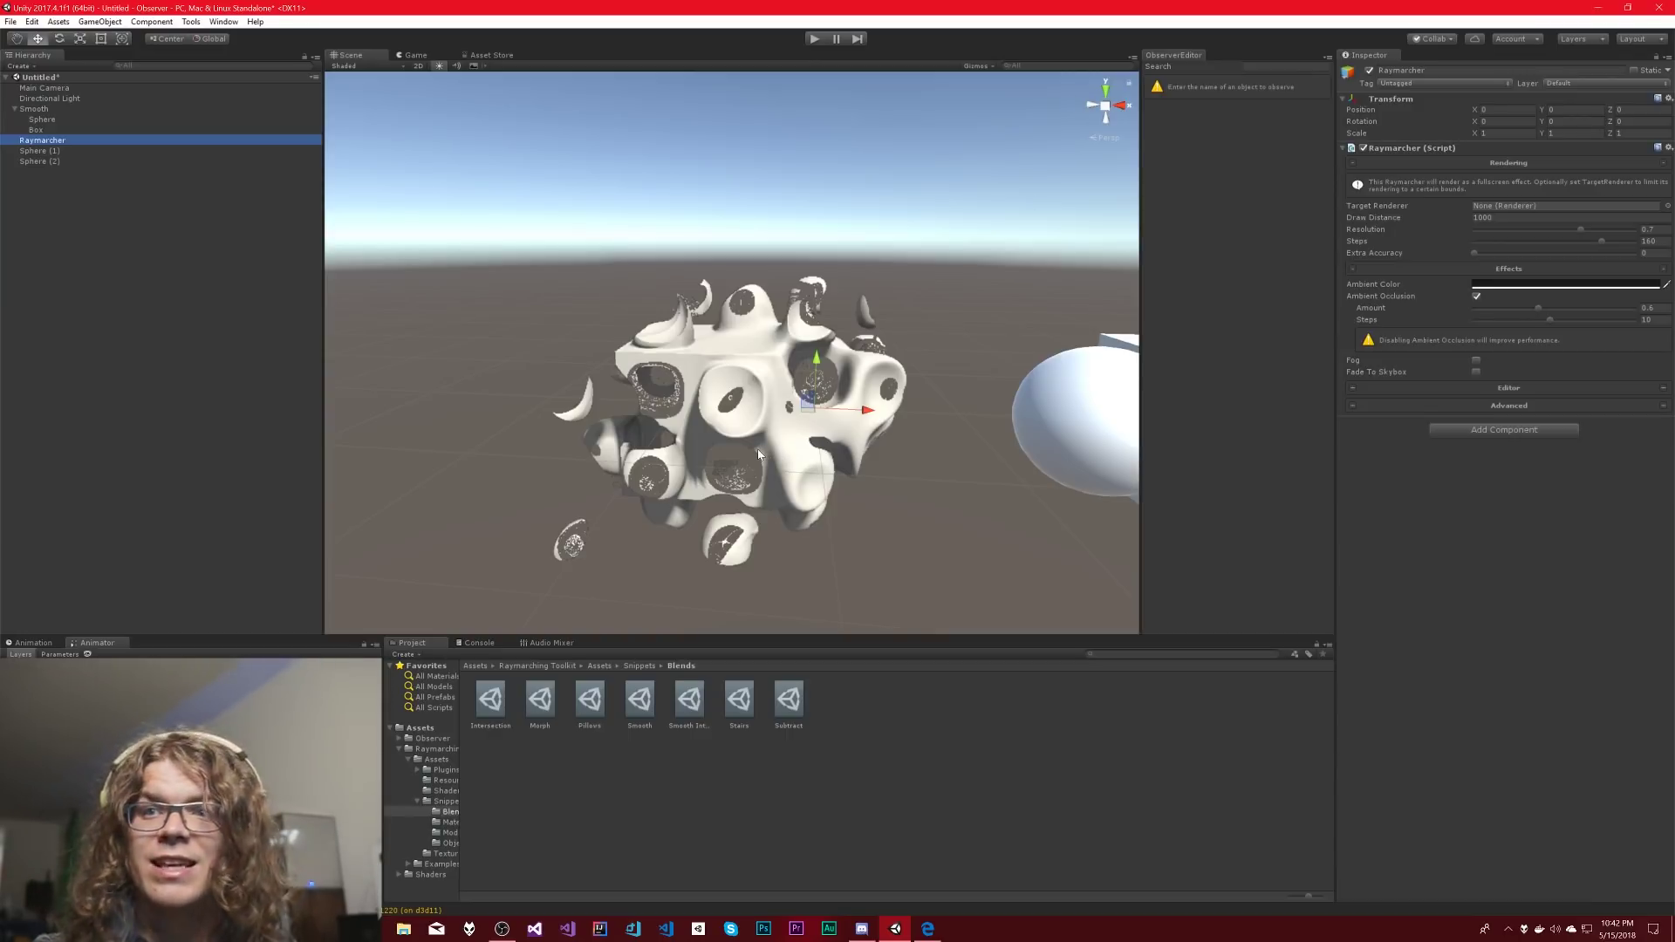
click(1608, 243)
drag(1631, 241, 1656, 237)
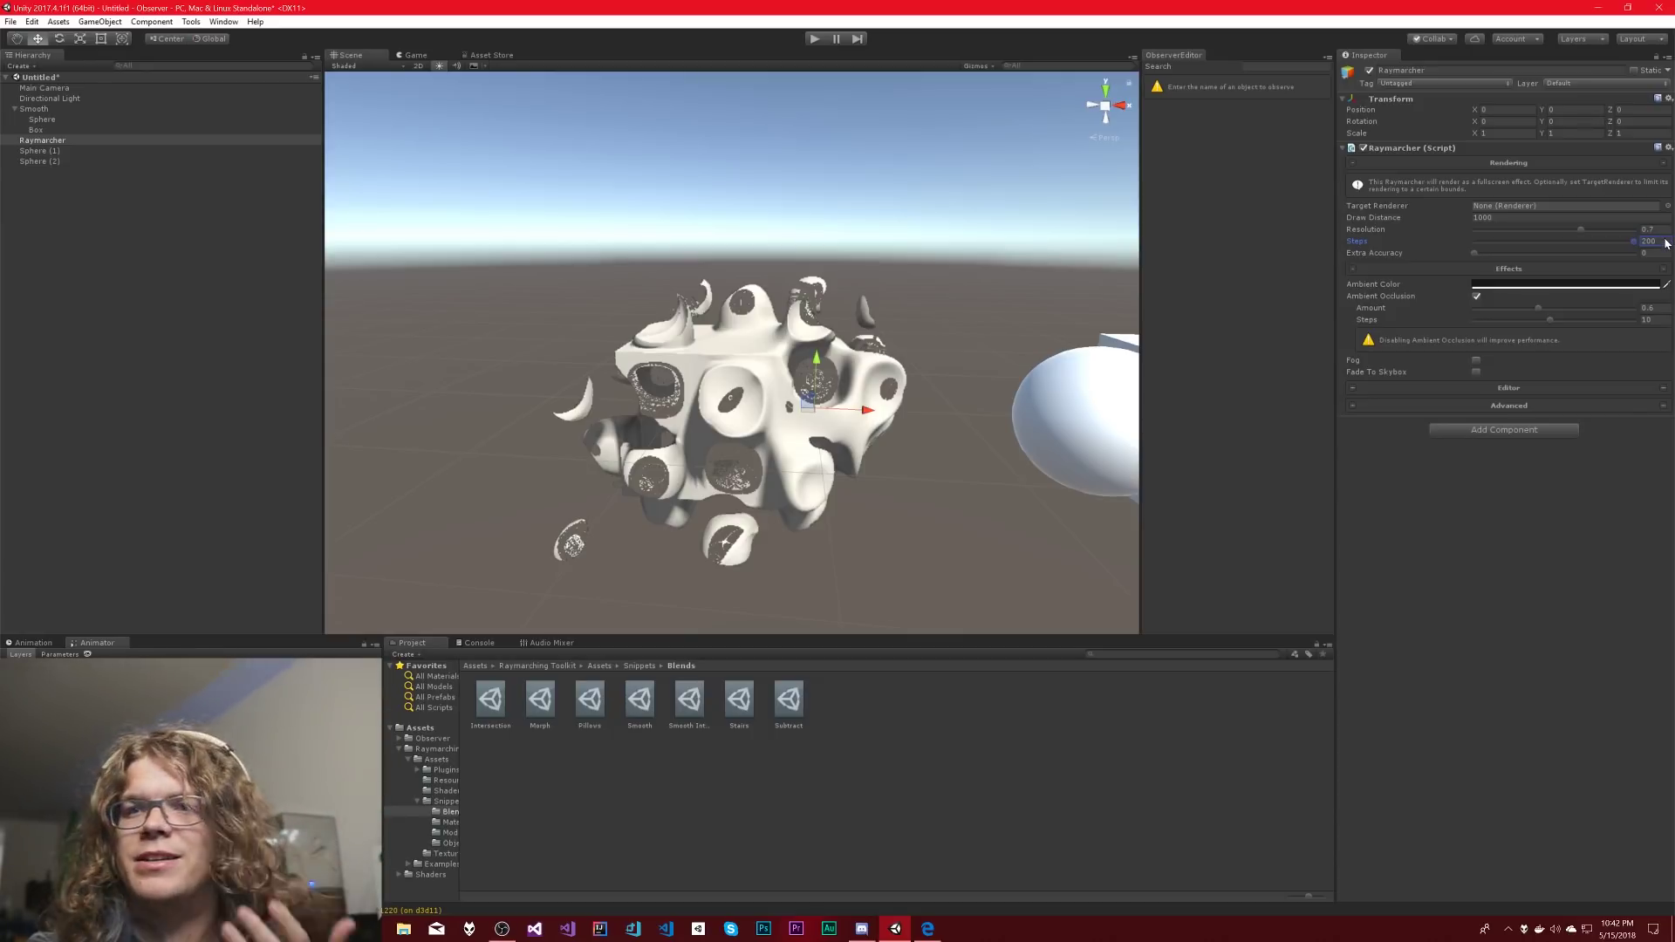
drag(1627, 248, 1593, 250)
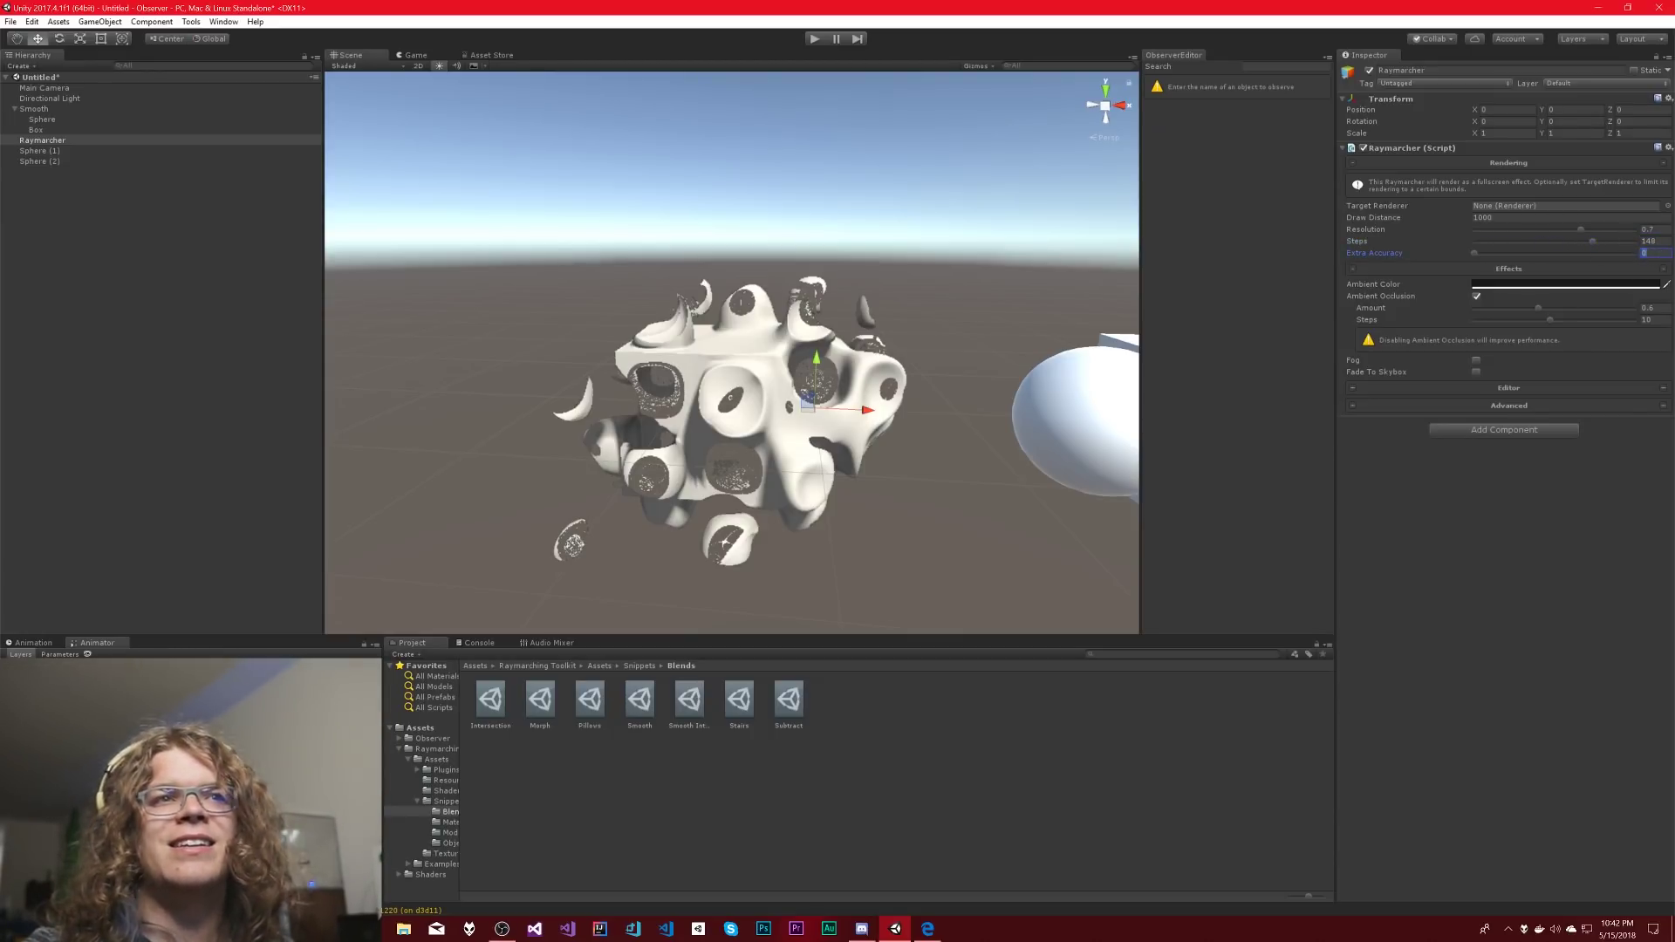
text(160)
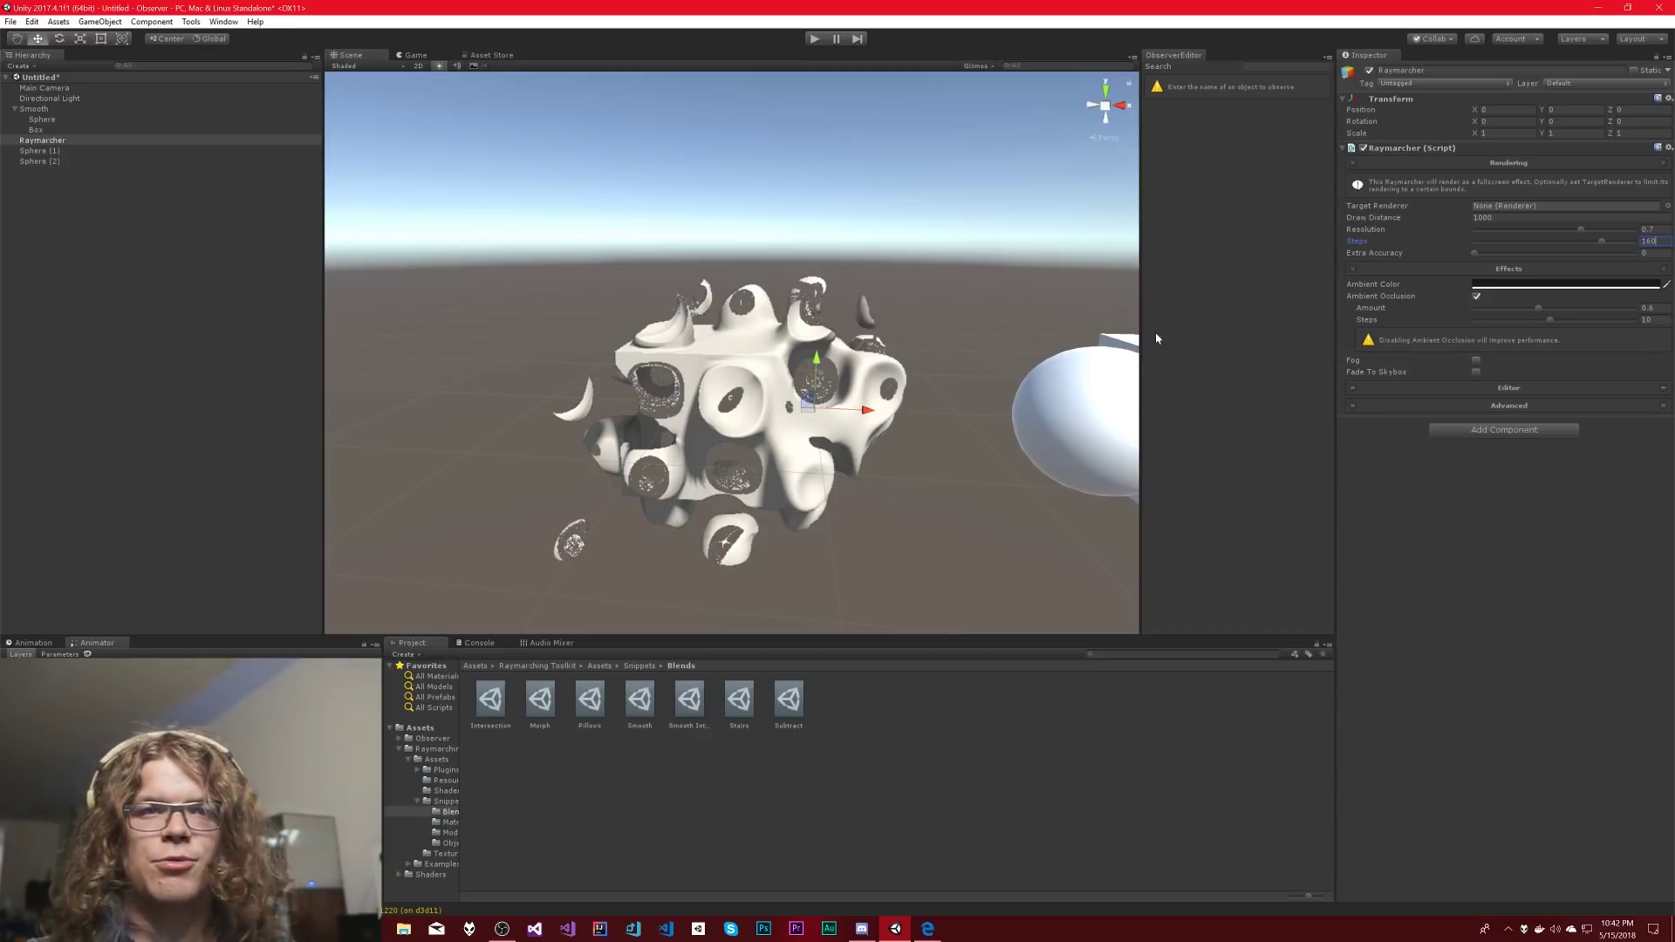
- Set the frequency of the parent object's displacement modifier to 1
click(773, 407)
click(773, 406)
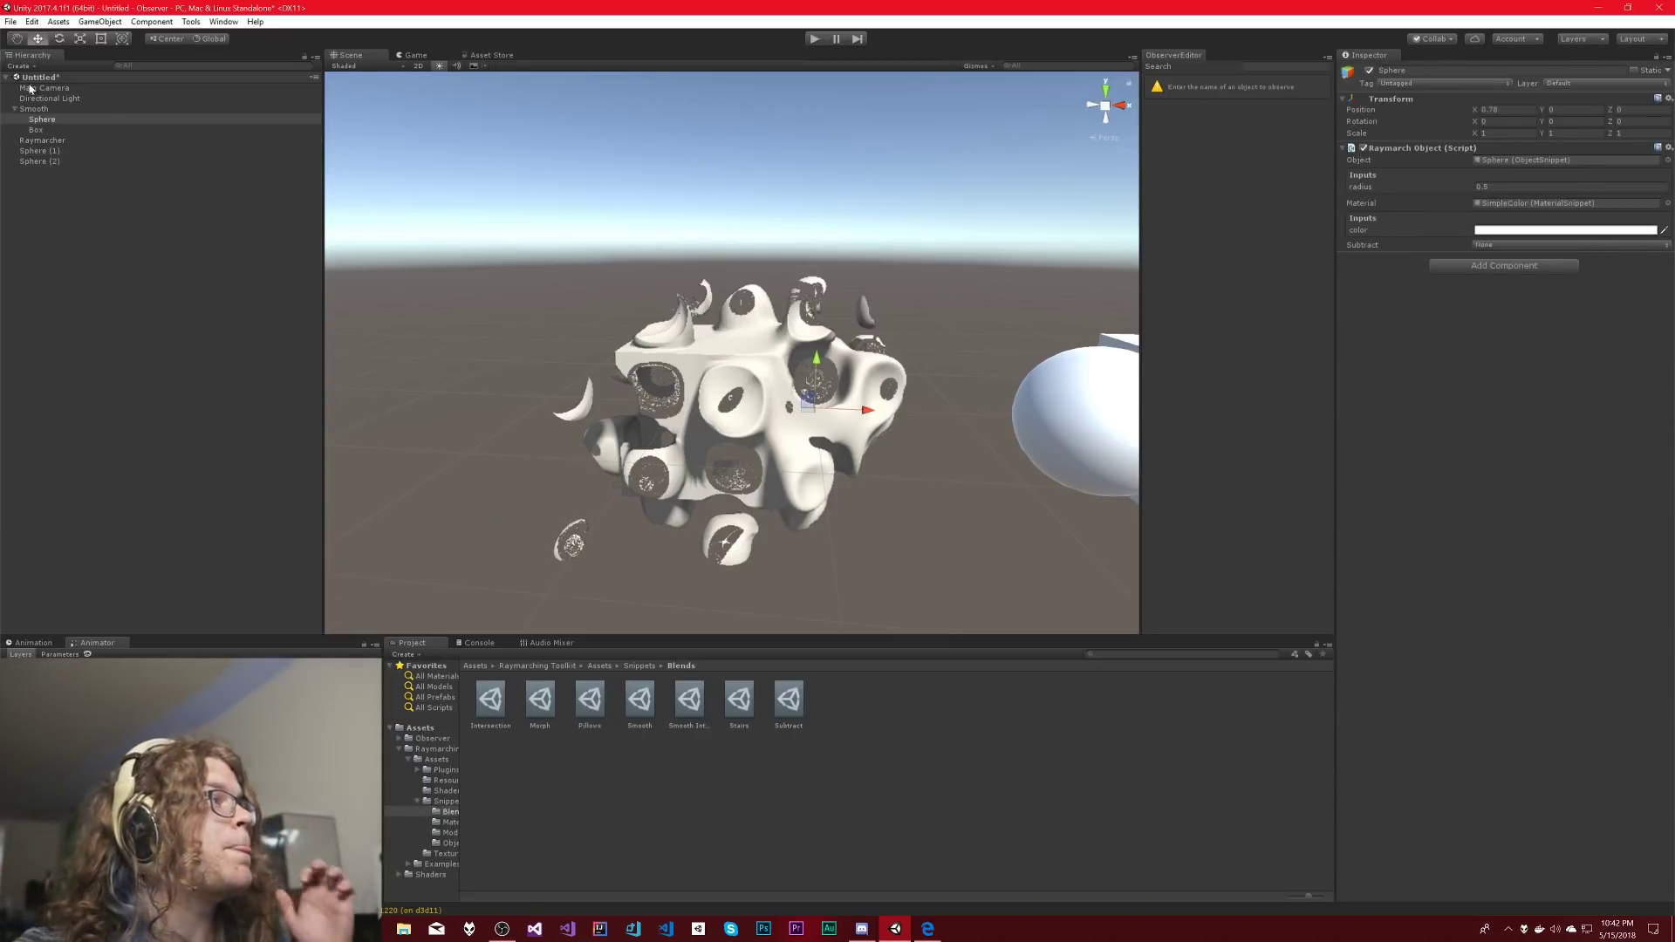
click(52, 130)
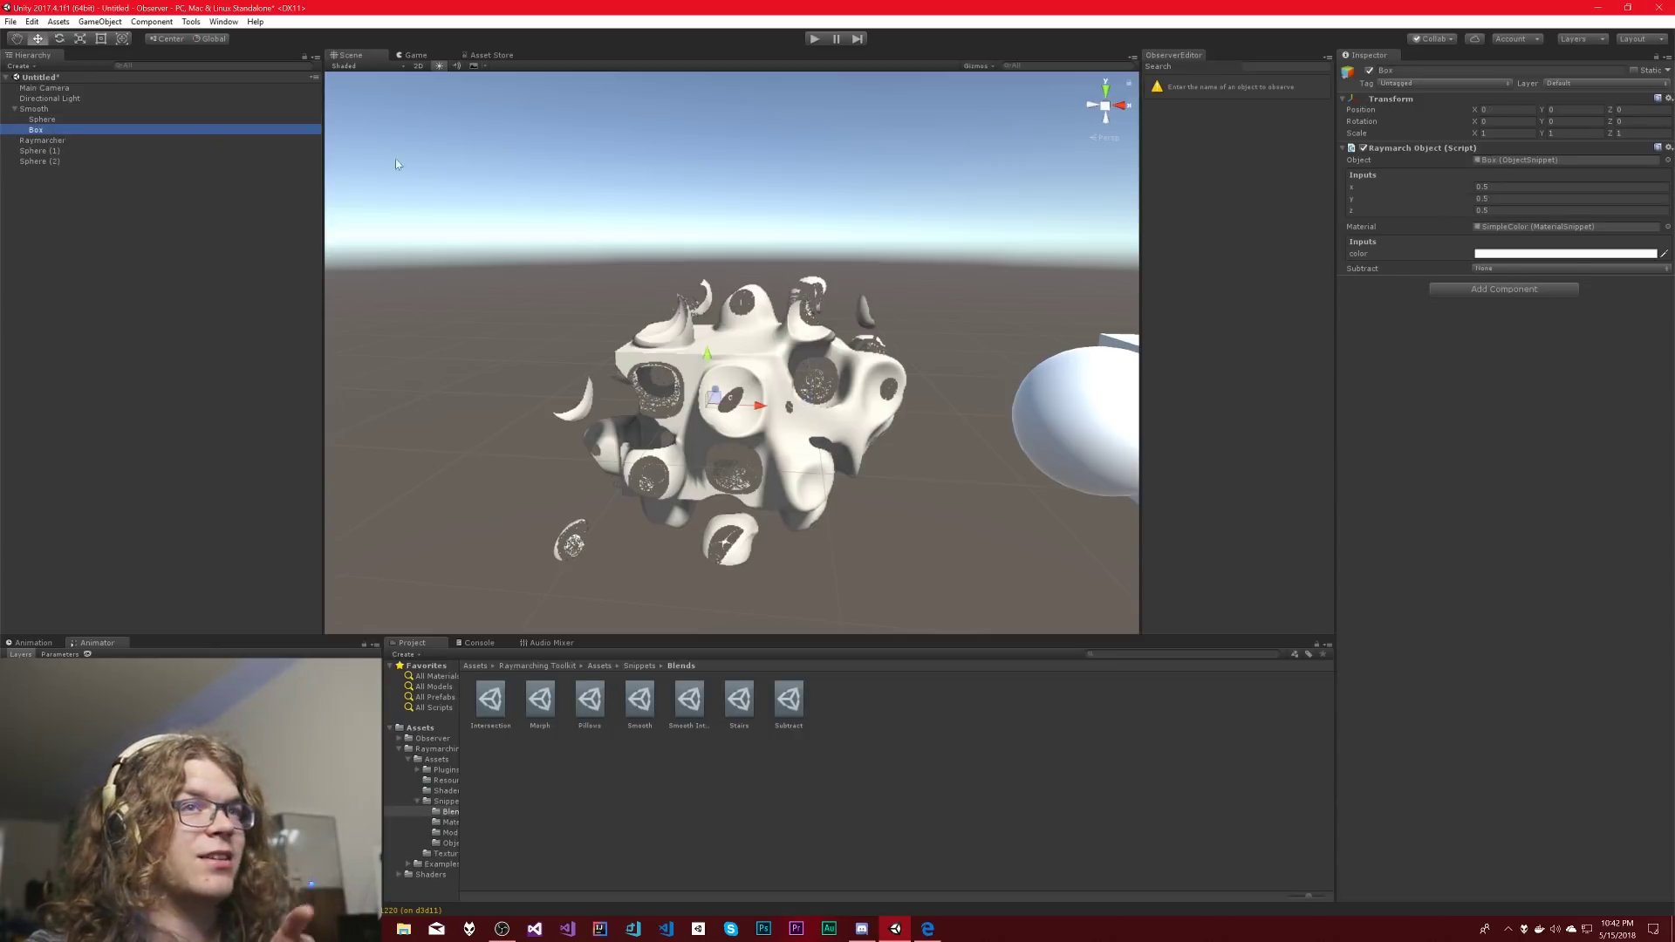
click(40, 108)
drag(1435, 292, 1498, 287)
text(1)
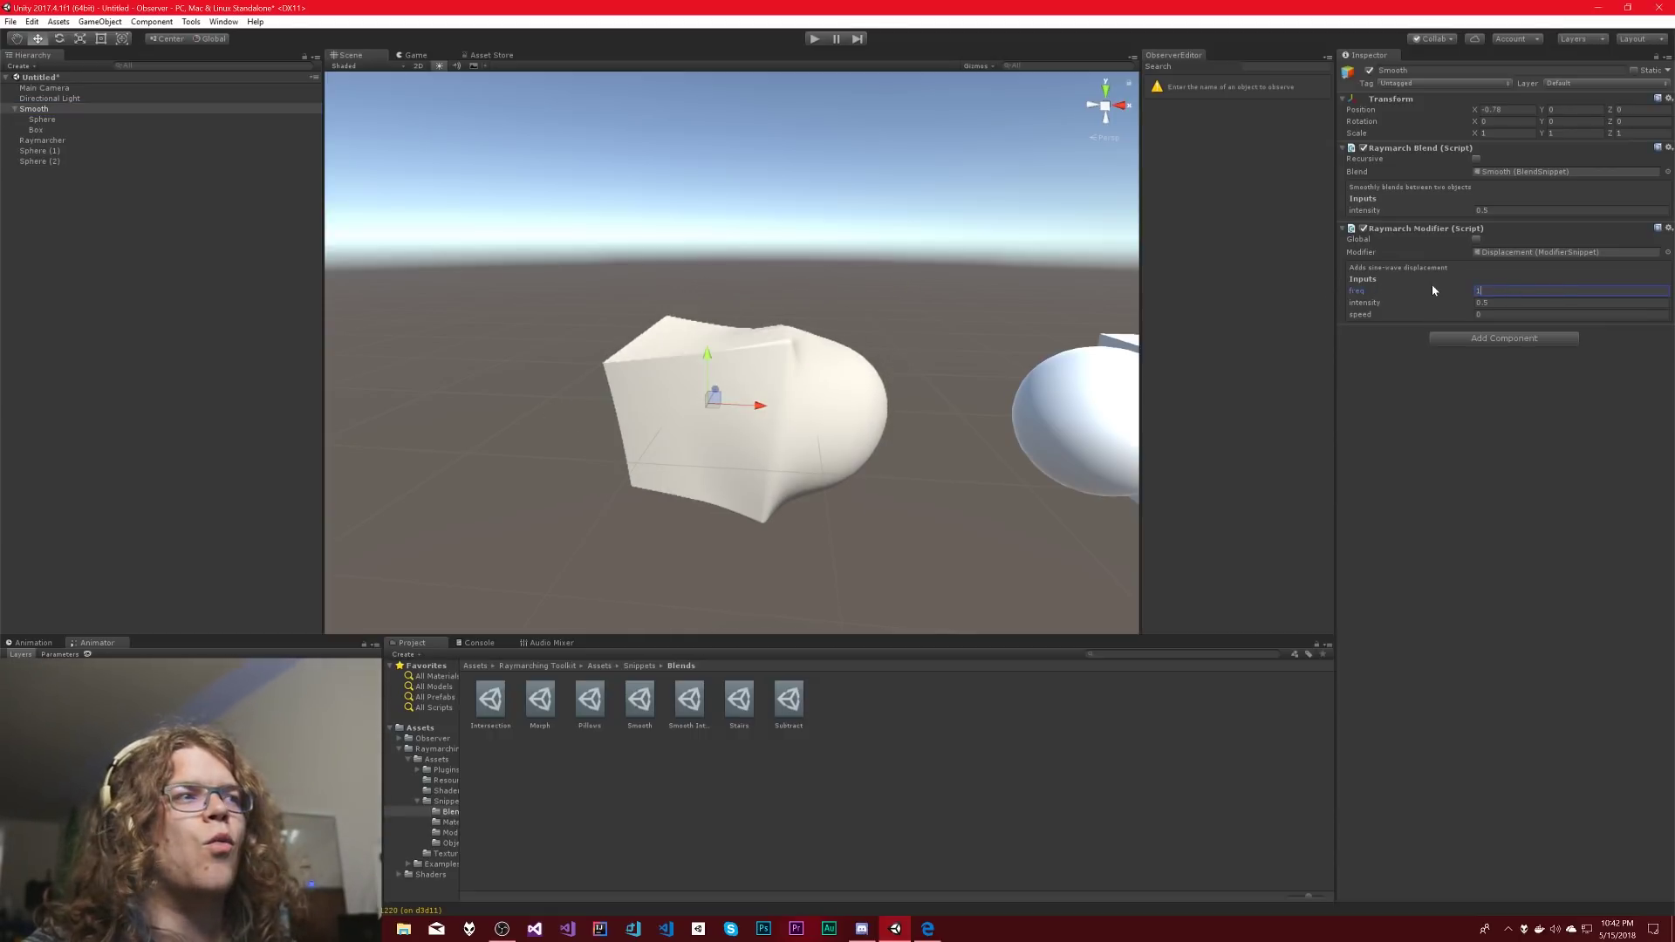
- Set the displacement modifier's intensity to -0.5 and its speed to 10
drag(1368, 305, 1456, 326)
key(BackSpace)
key(BackSpace)
text(5)
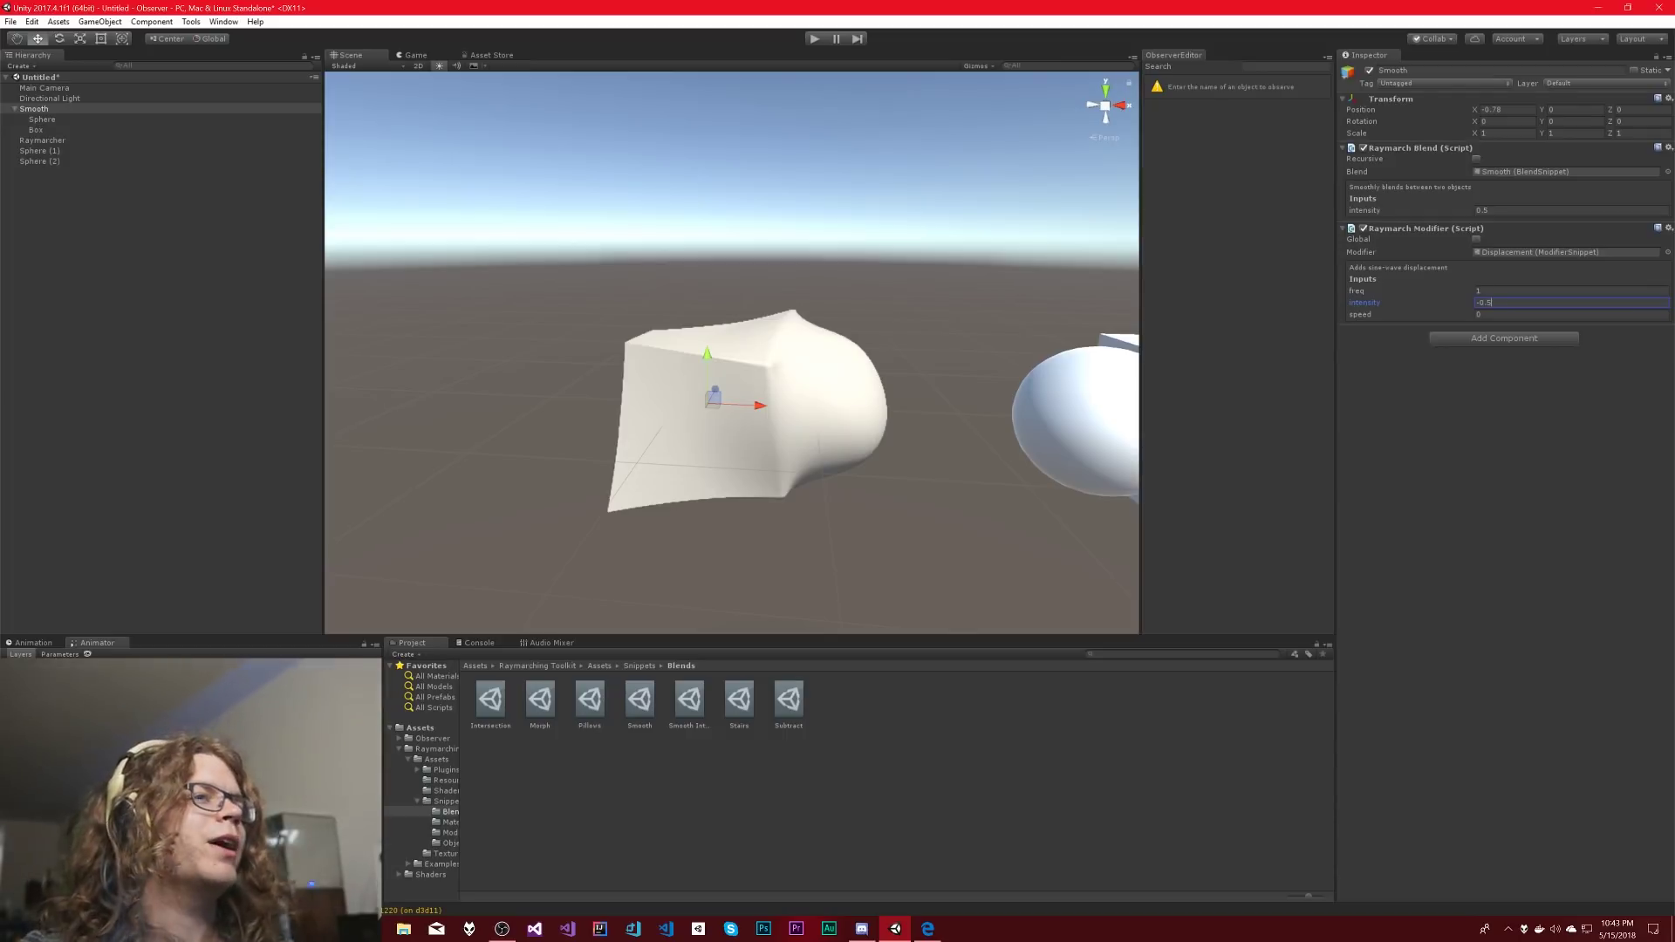
click(1485, 313)
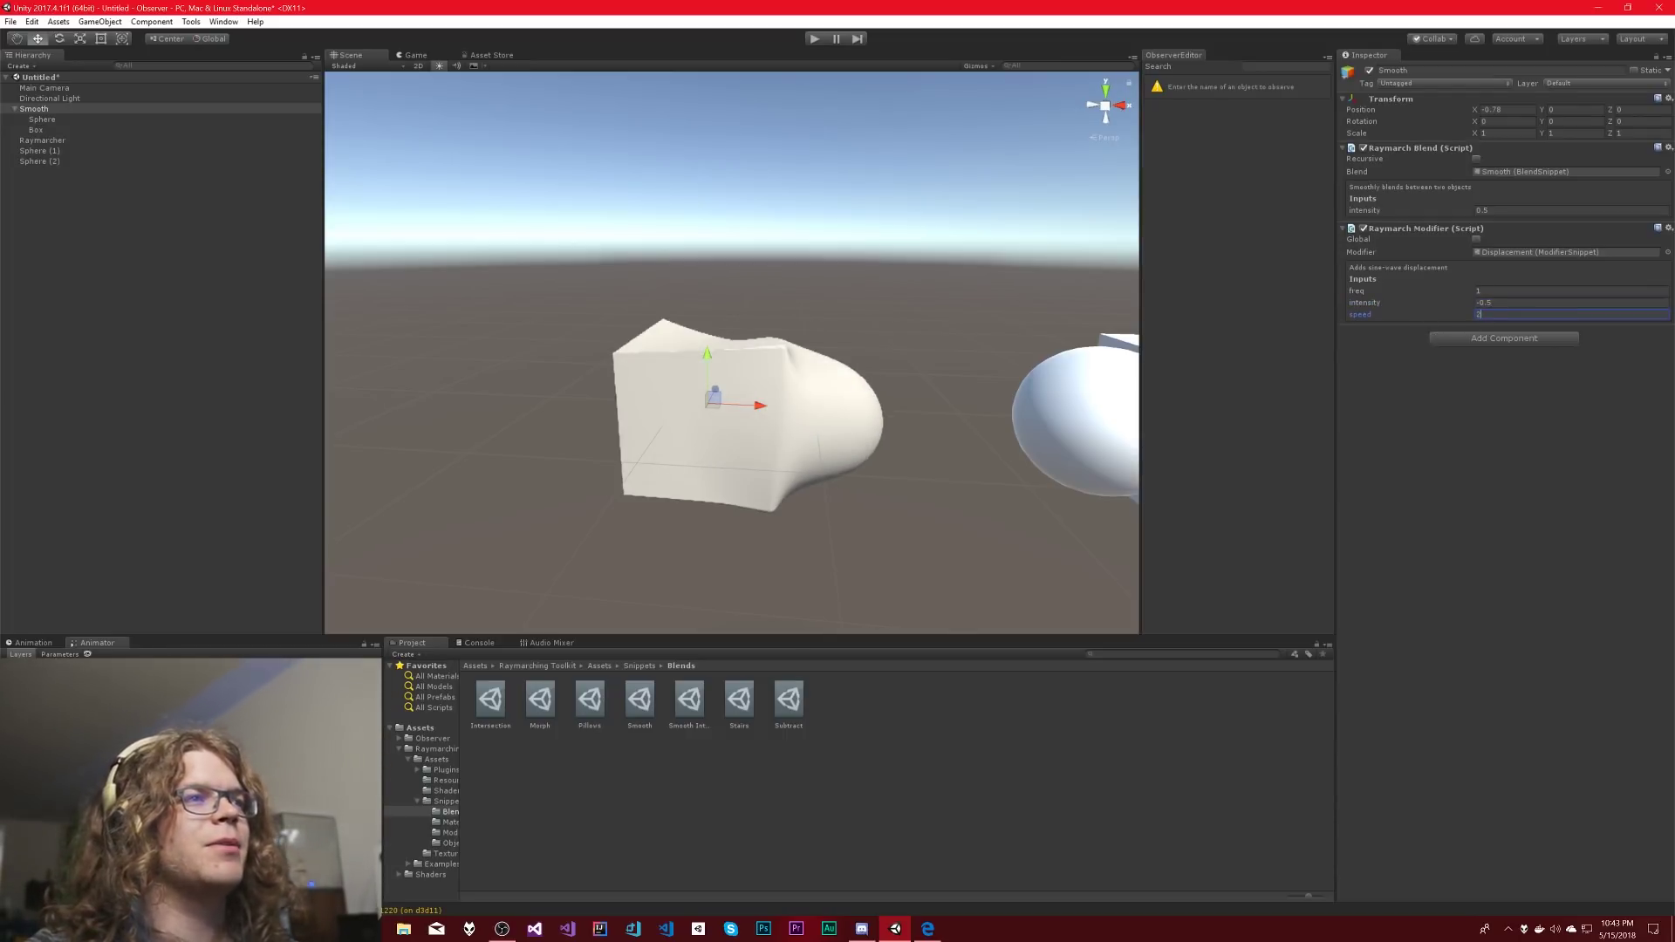
text(10)
middle_drag(934, 367, 789, 366)
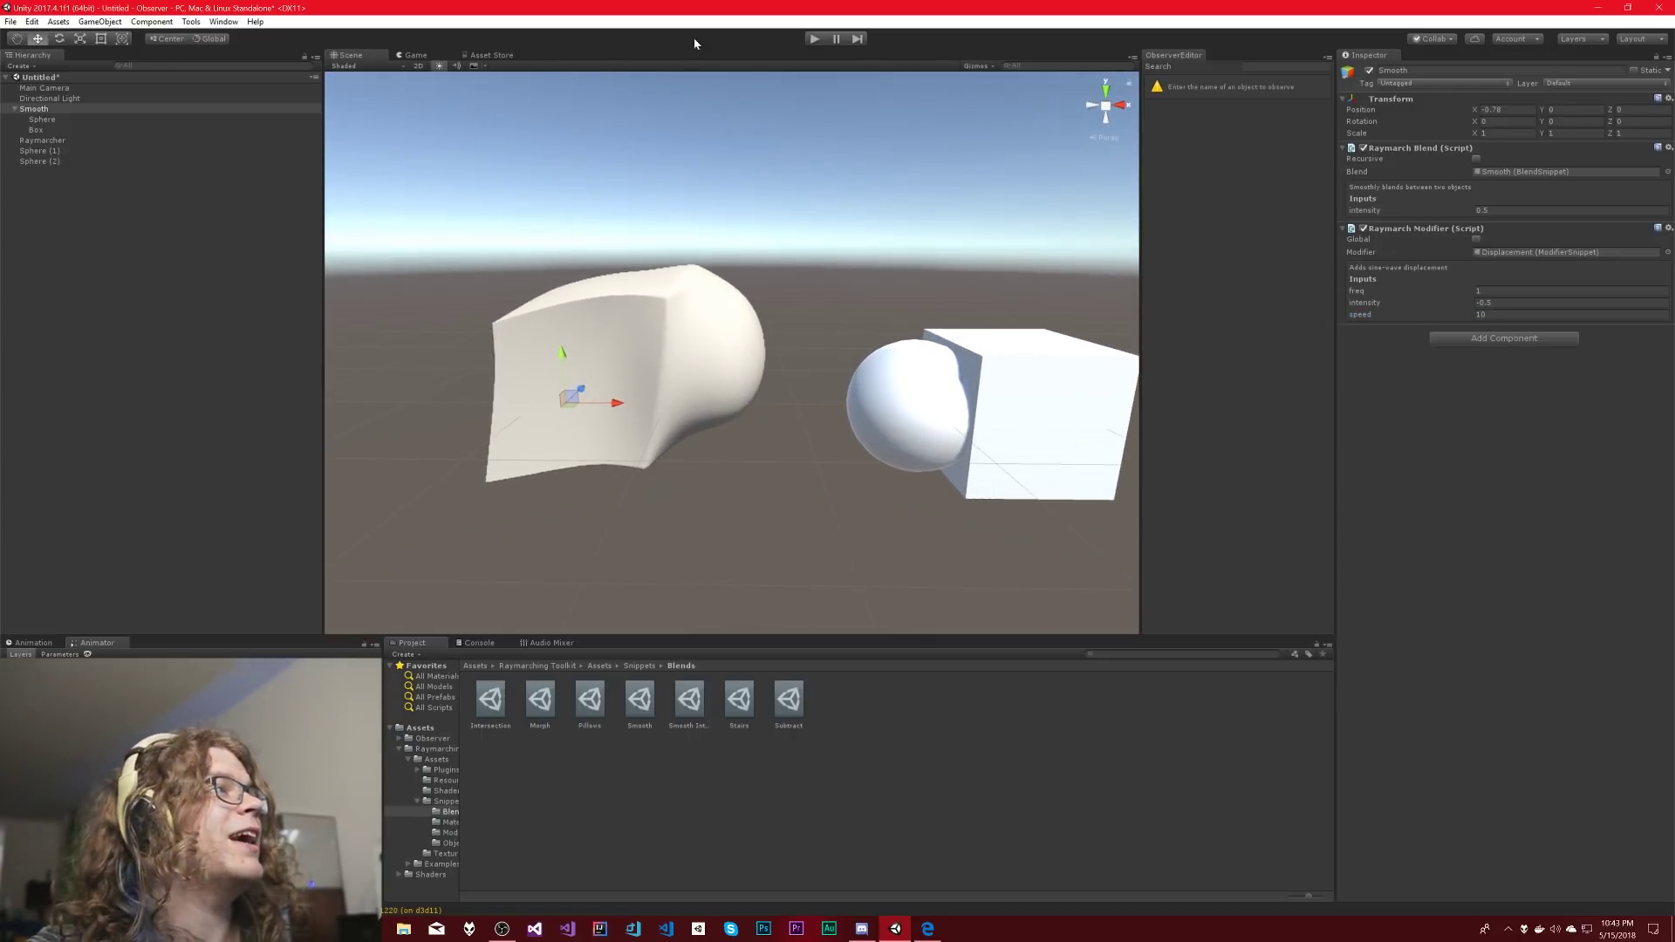
- Run the scene in Play mode, try a displacement speed of 0.2, and stop playback
click(817, 38)
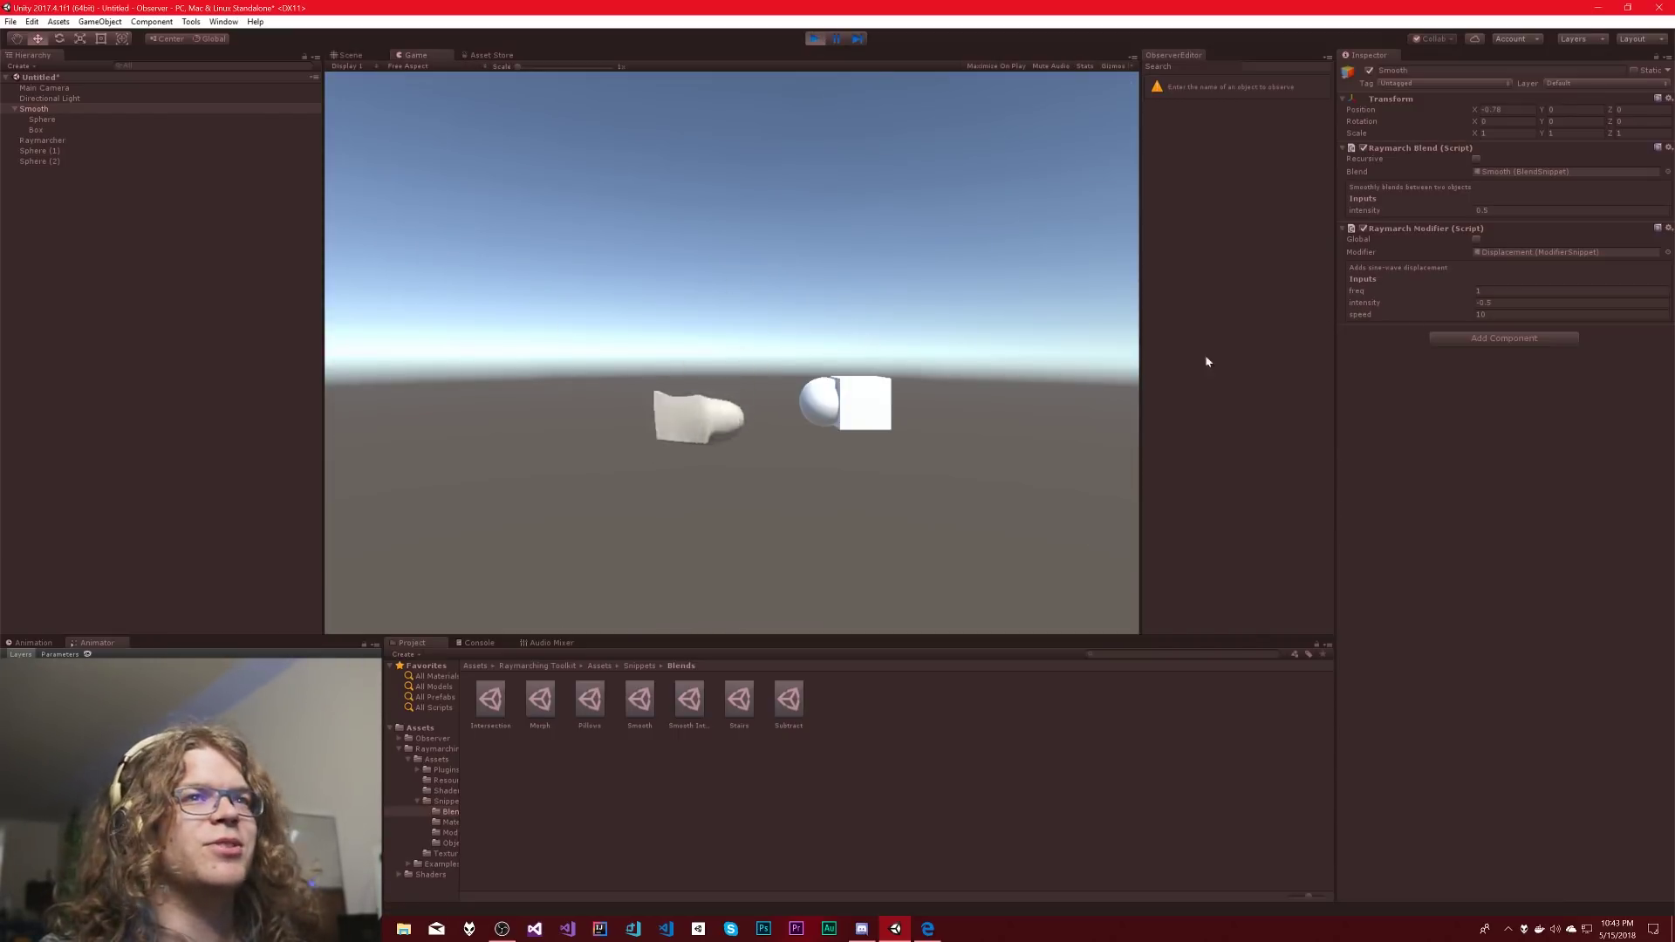
click(1527, 314)
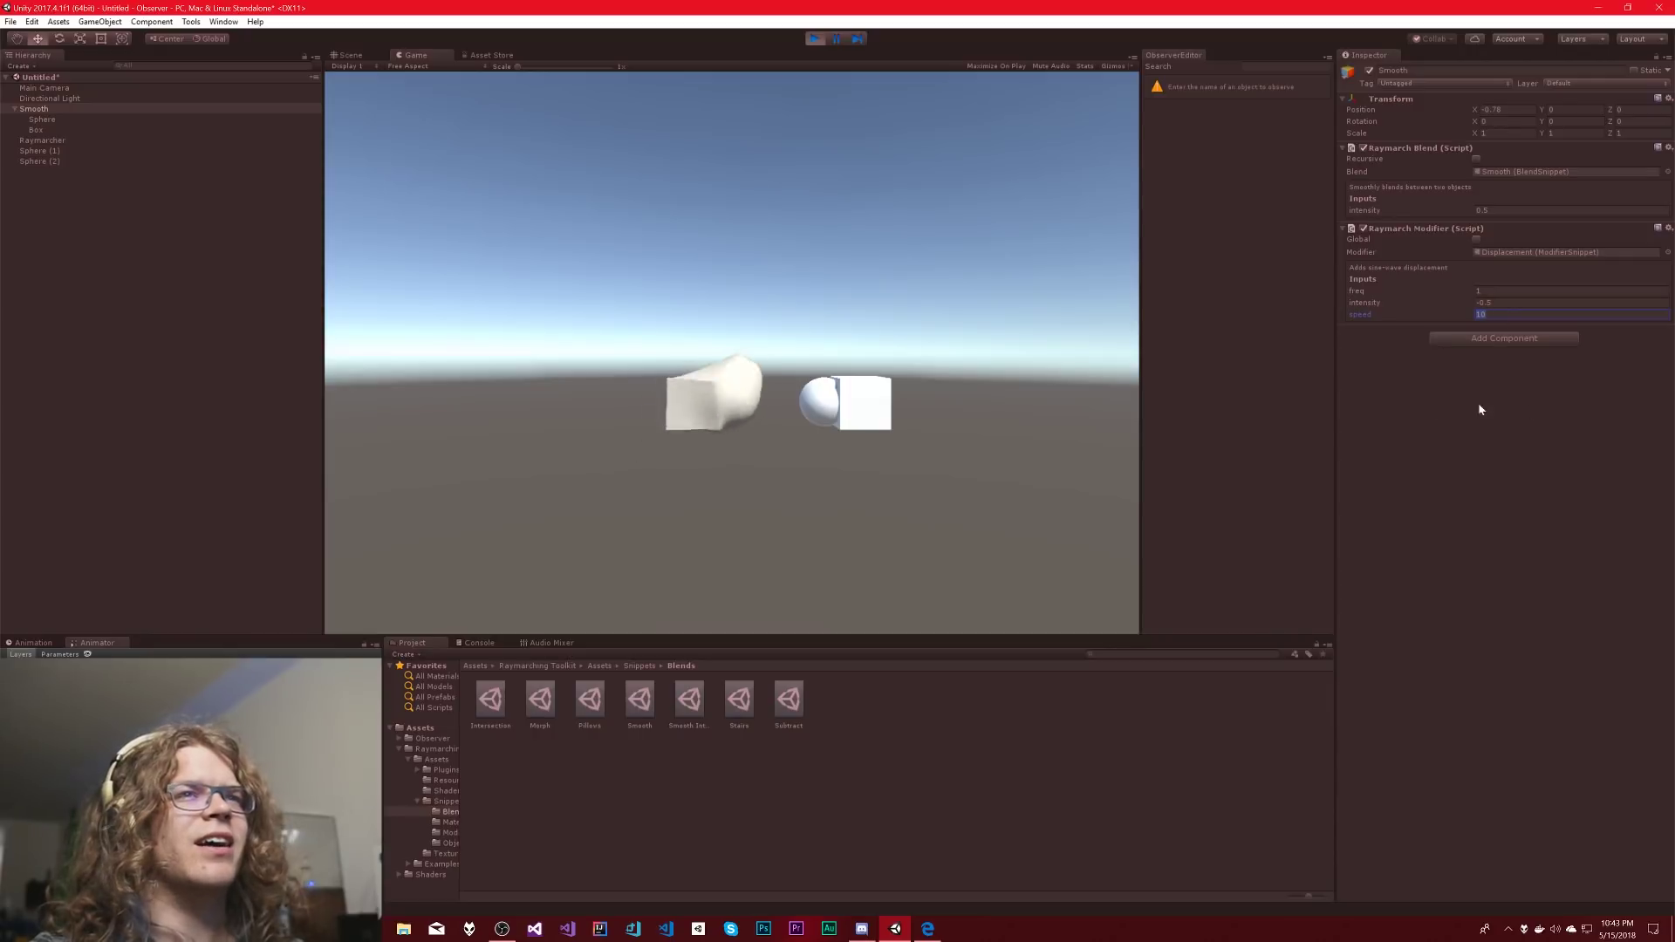
text(0.2)
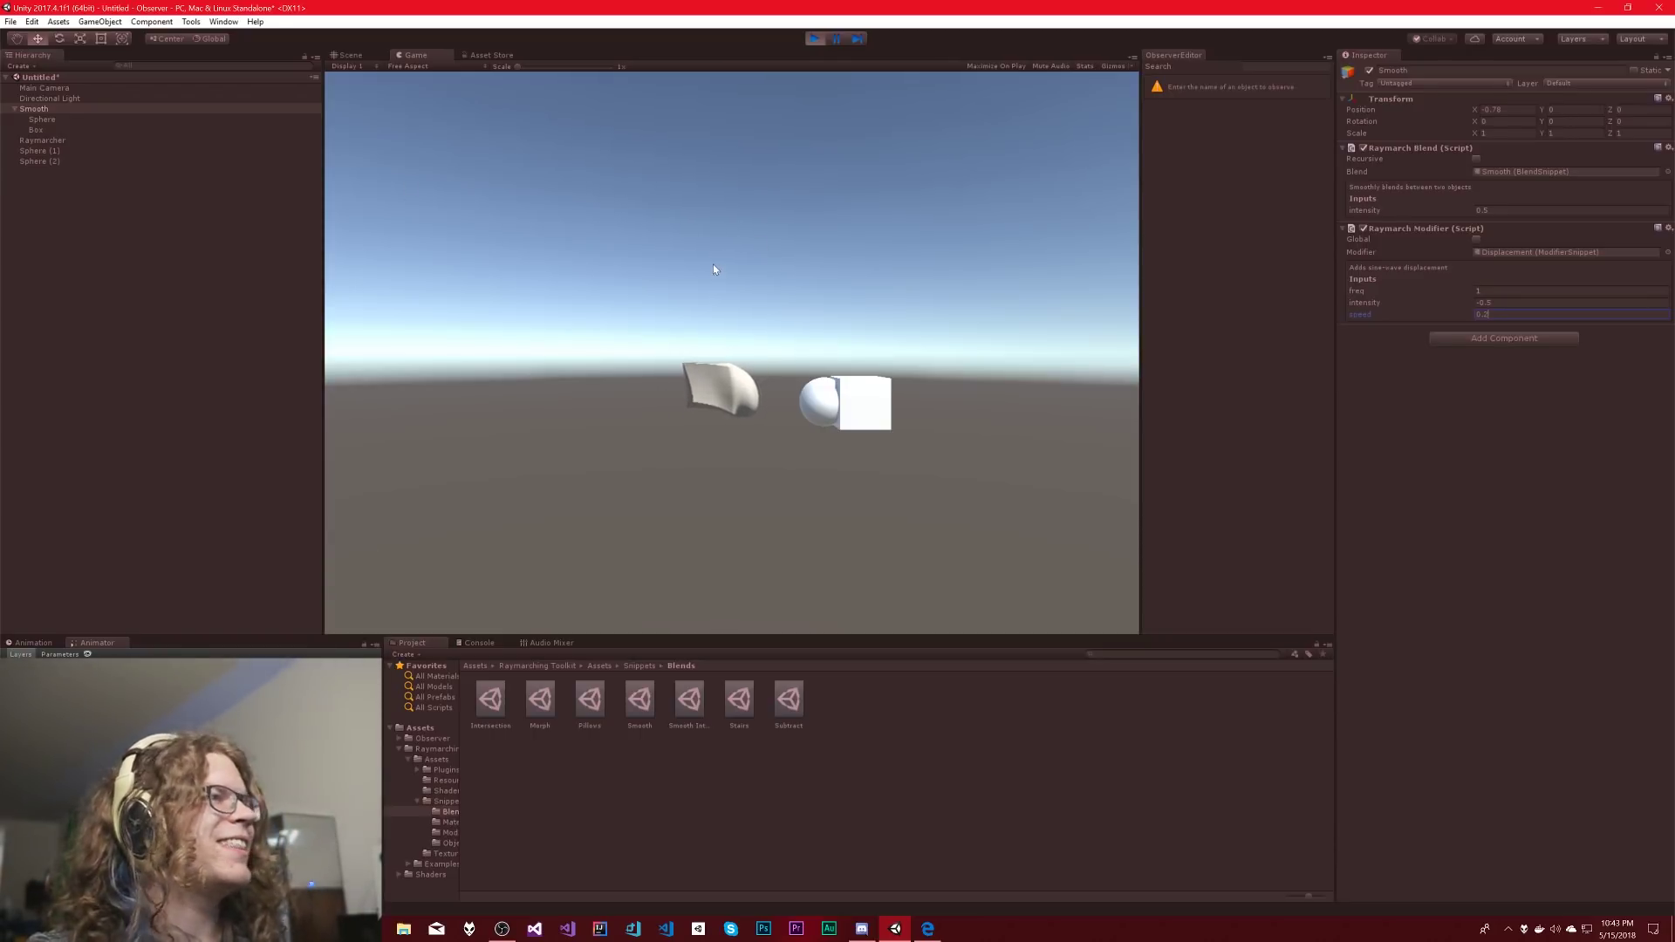
key(ctrl+p)
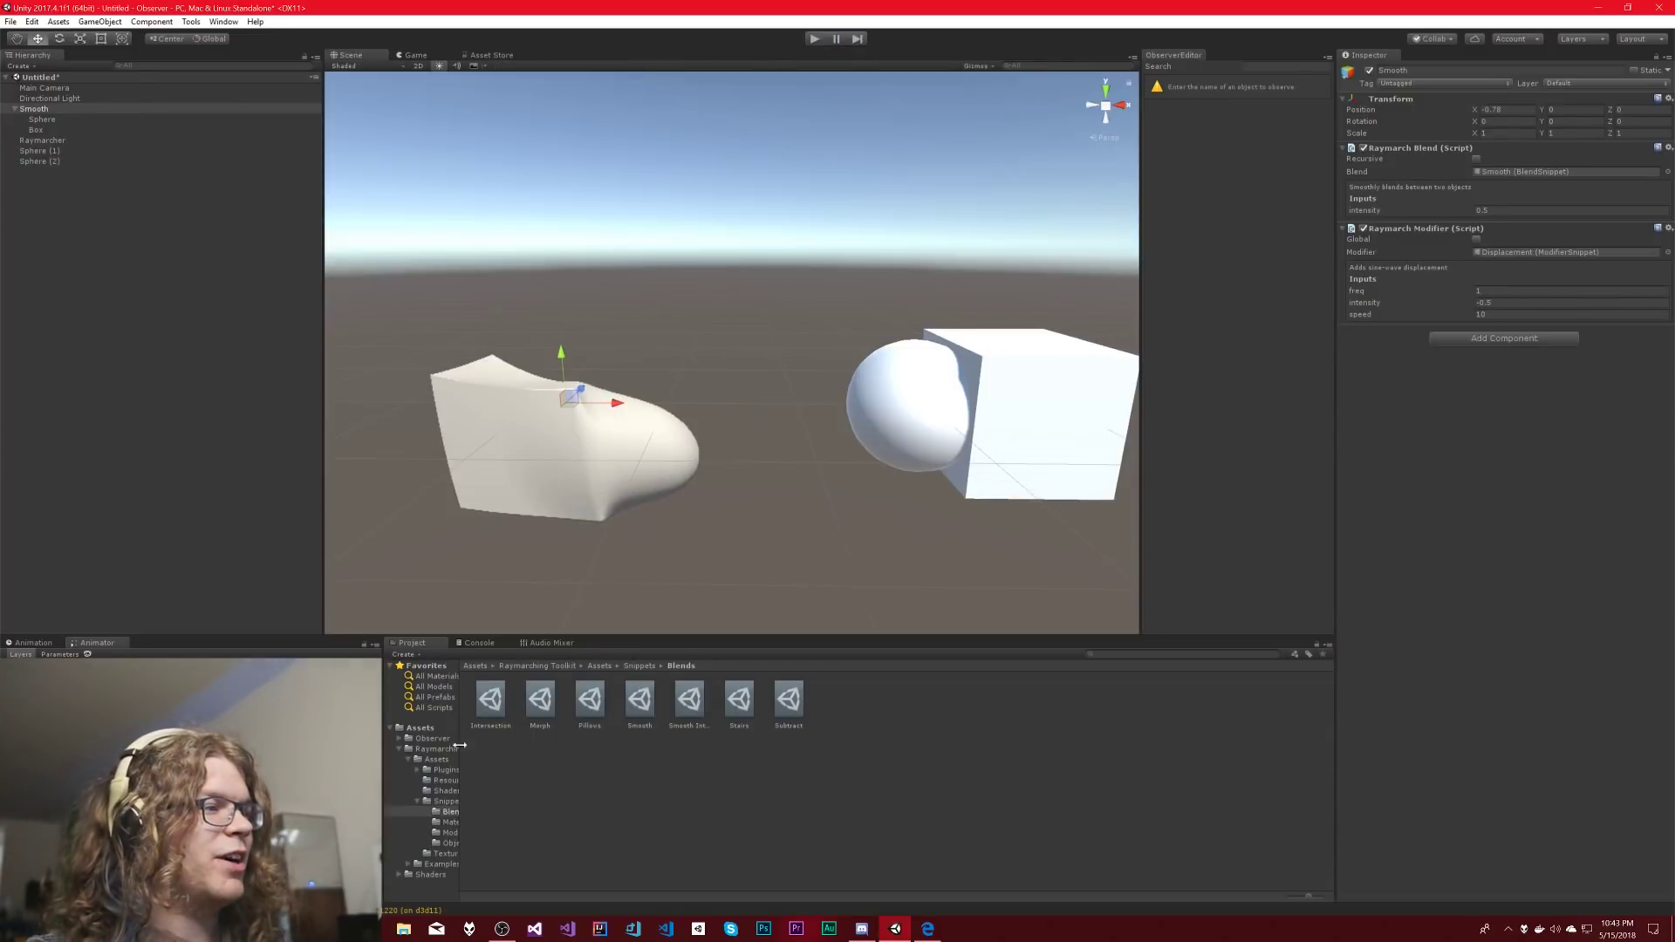
- Open the Fractals - Menger Sponge scene from the Raymarching Toolkit's Examples folder
click(443, 854)
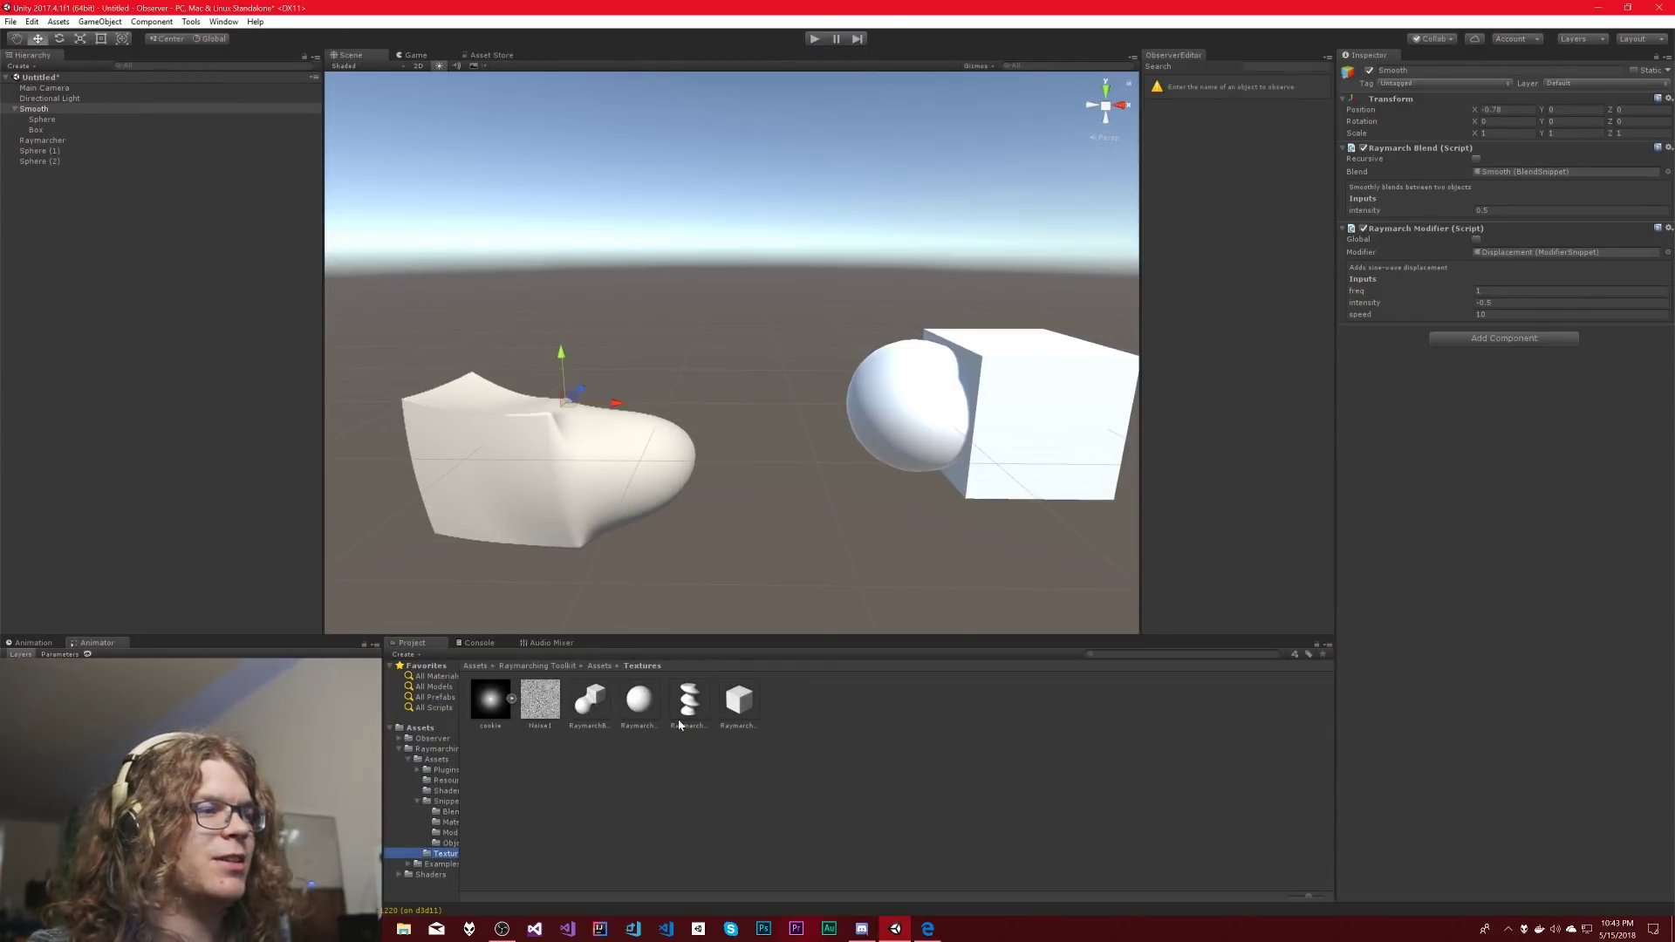
key(Down)
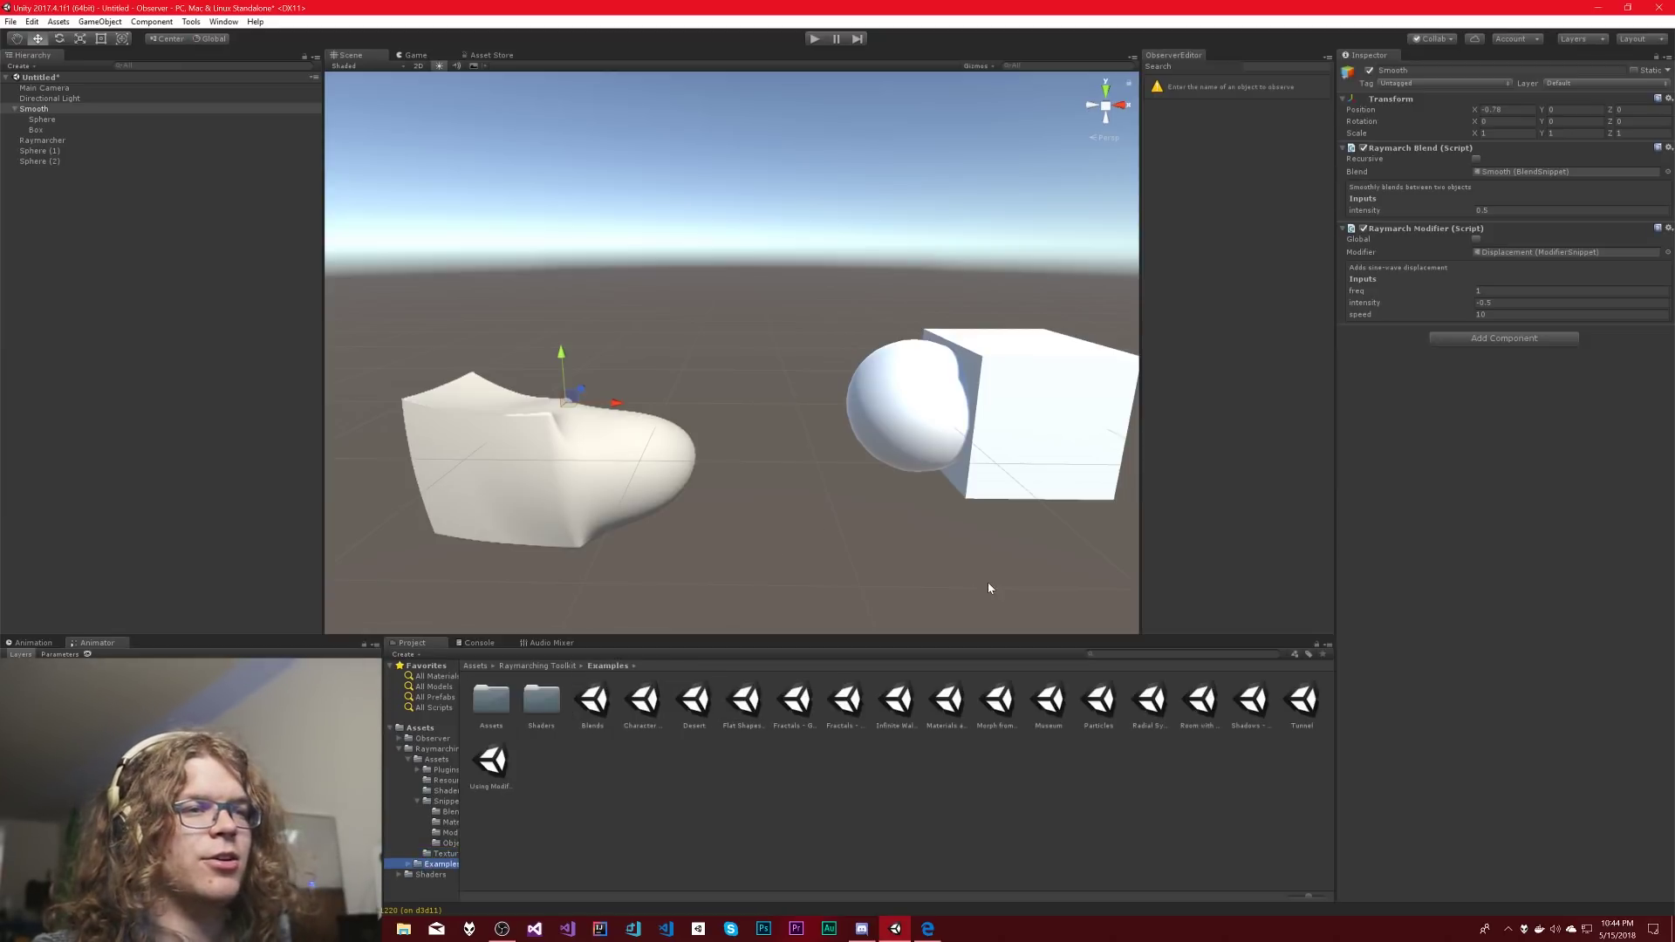
click(845, 700)
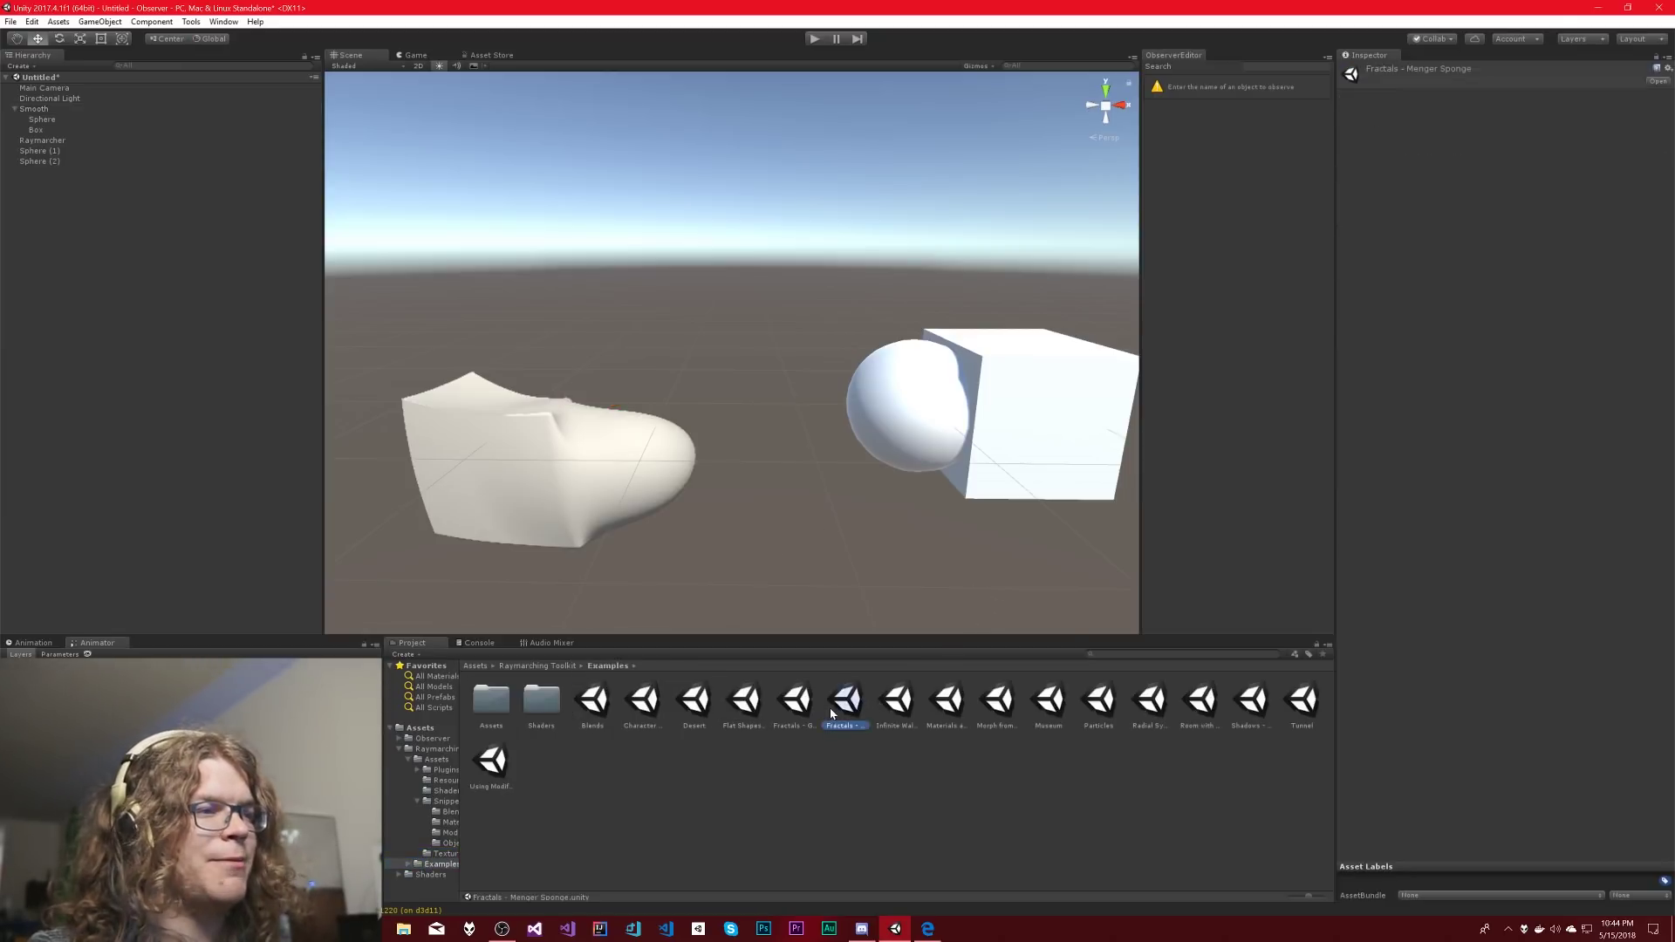
double_click(845, 700)
click(878, 492)
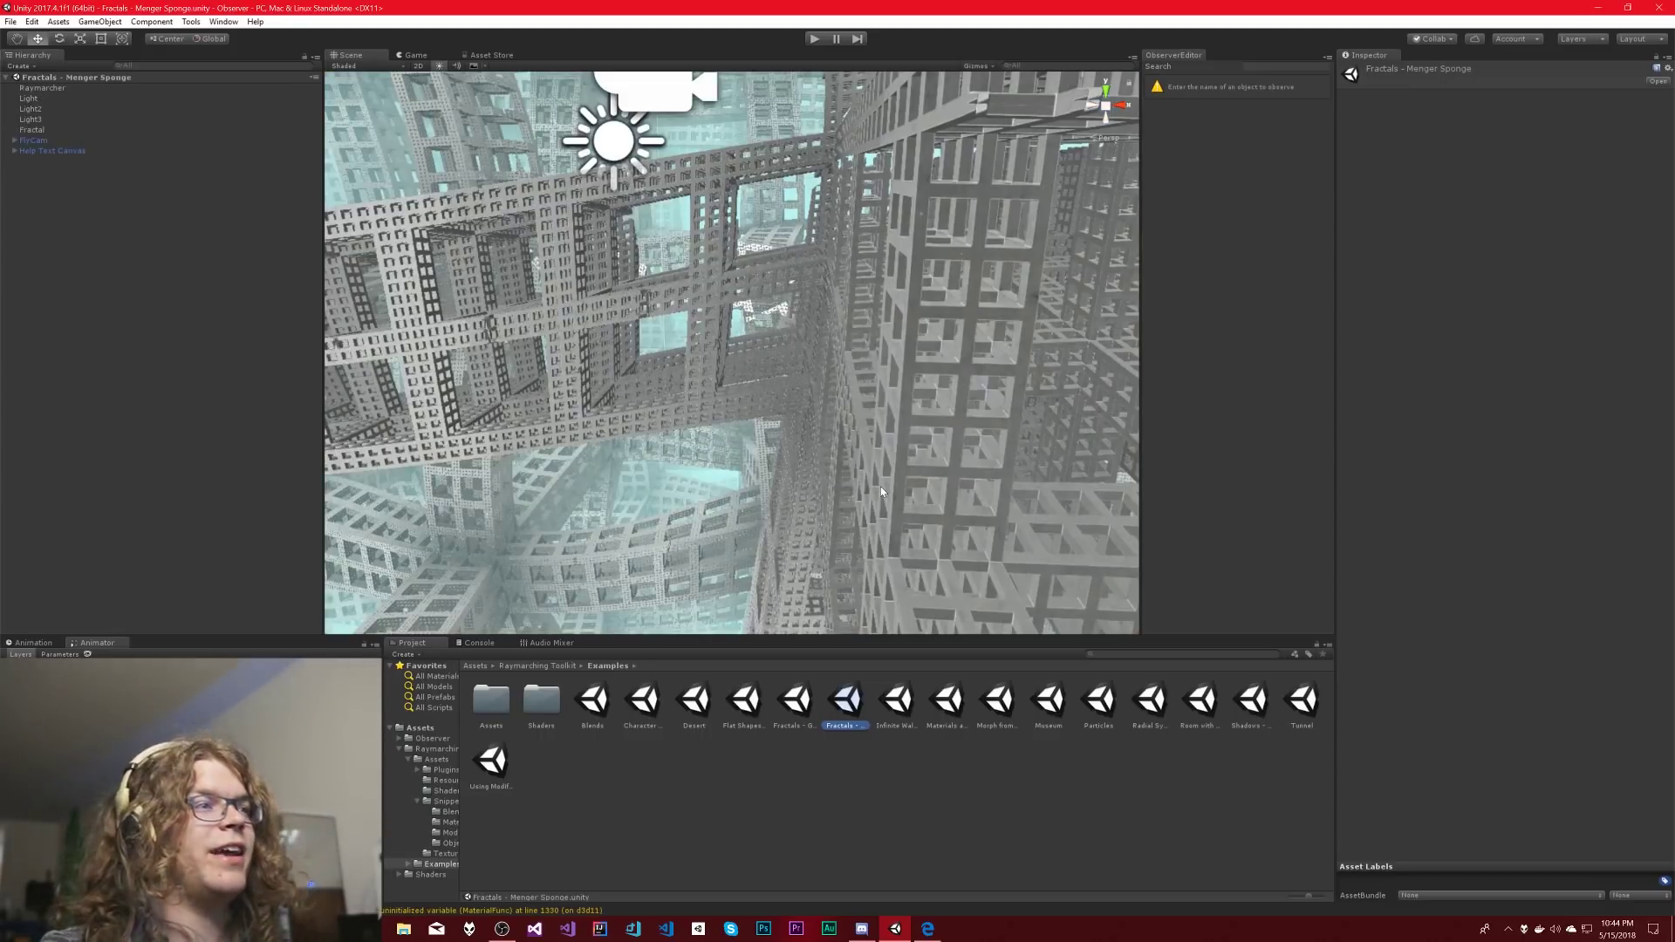
- Look around the Menger sponge structure and select the Fractal object to examine its settings
right_drag(881, 489, 965, 372)
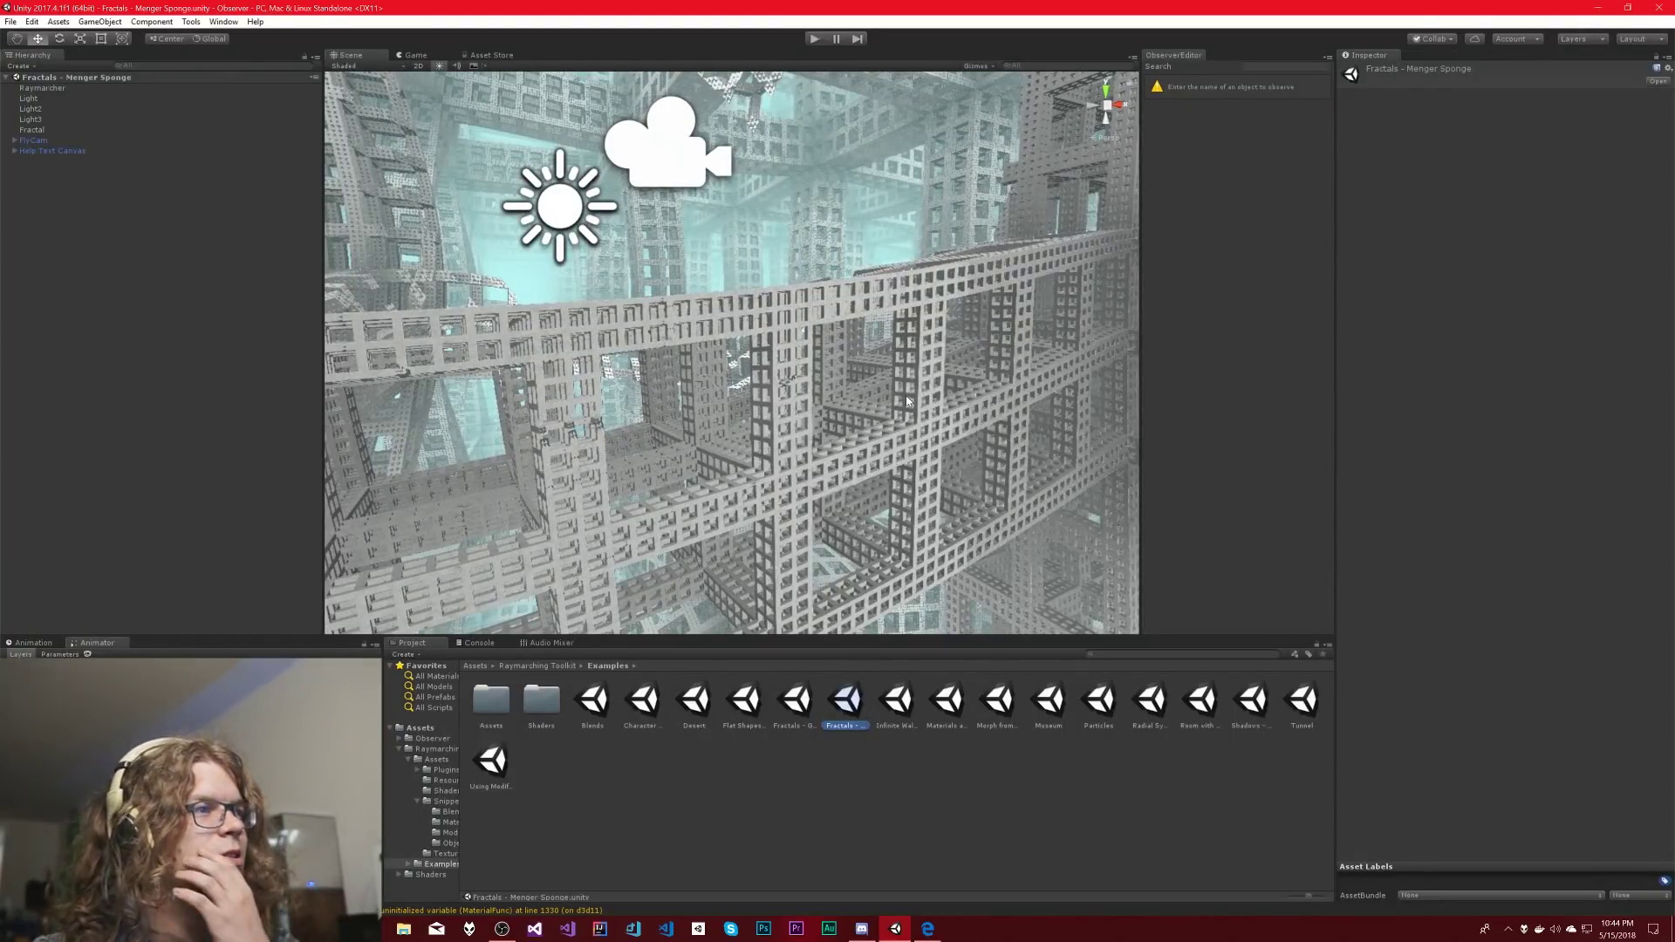
right_drag(905, 395, 752, 443)
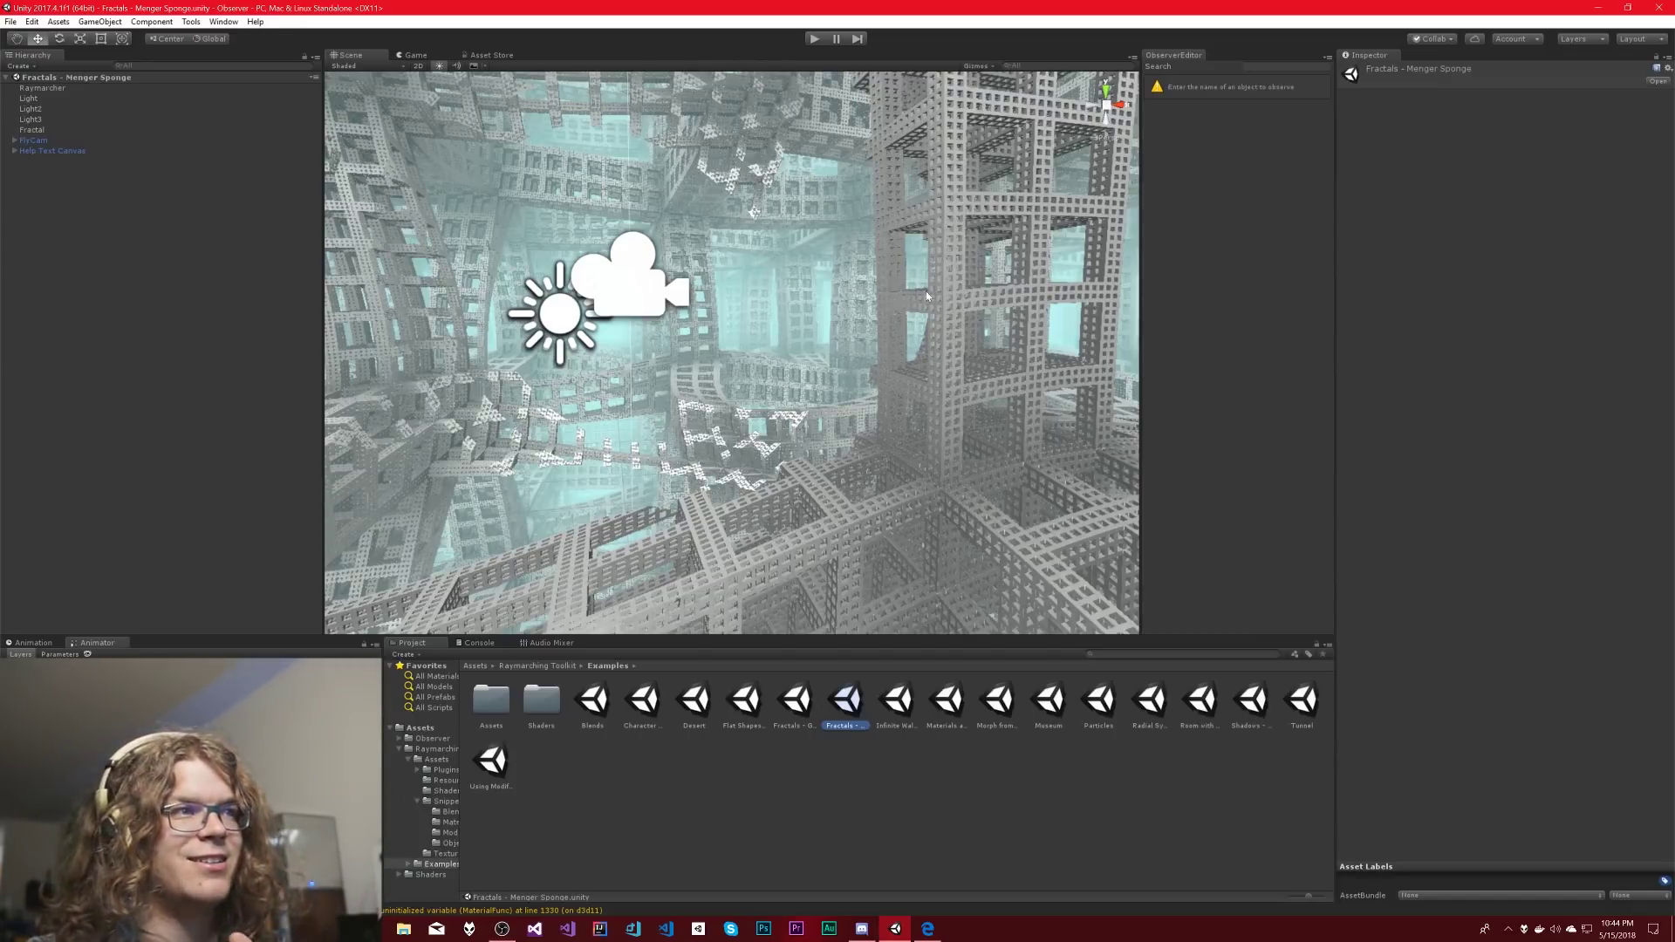
click(951, 399)
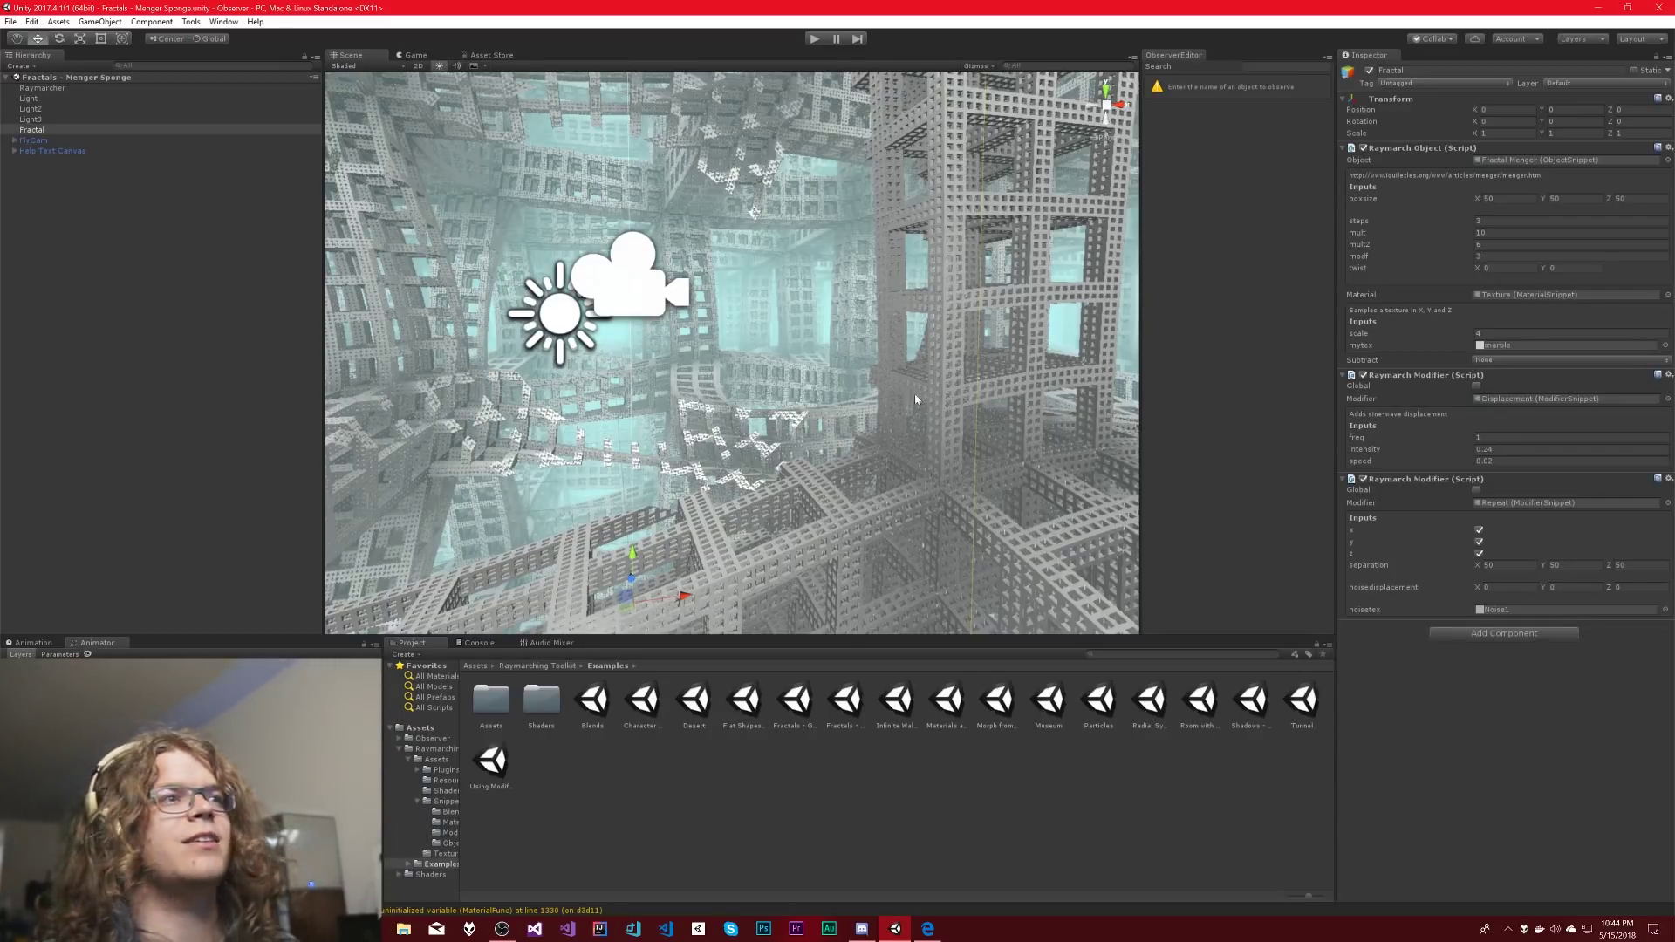
- Switch the fractal's Repeat modifier off along x, y and z, and re-enable it on all three axes
right_drag(746, 343, 908, 404)
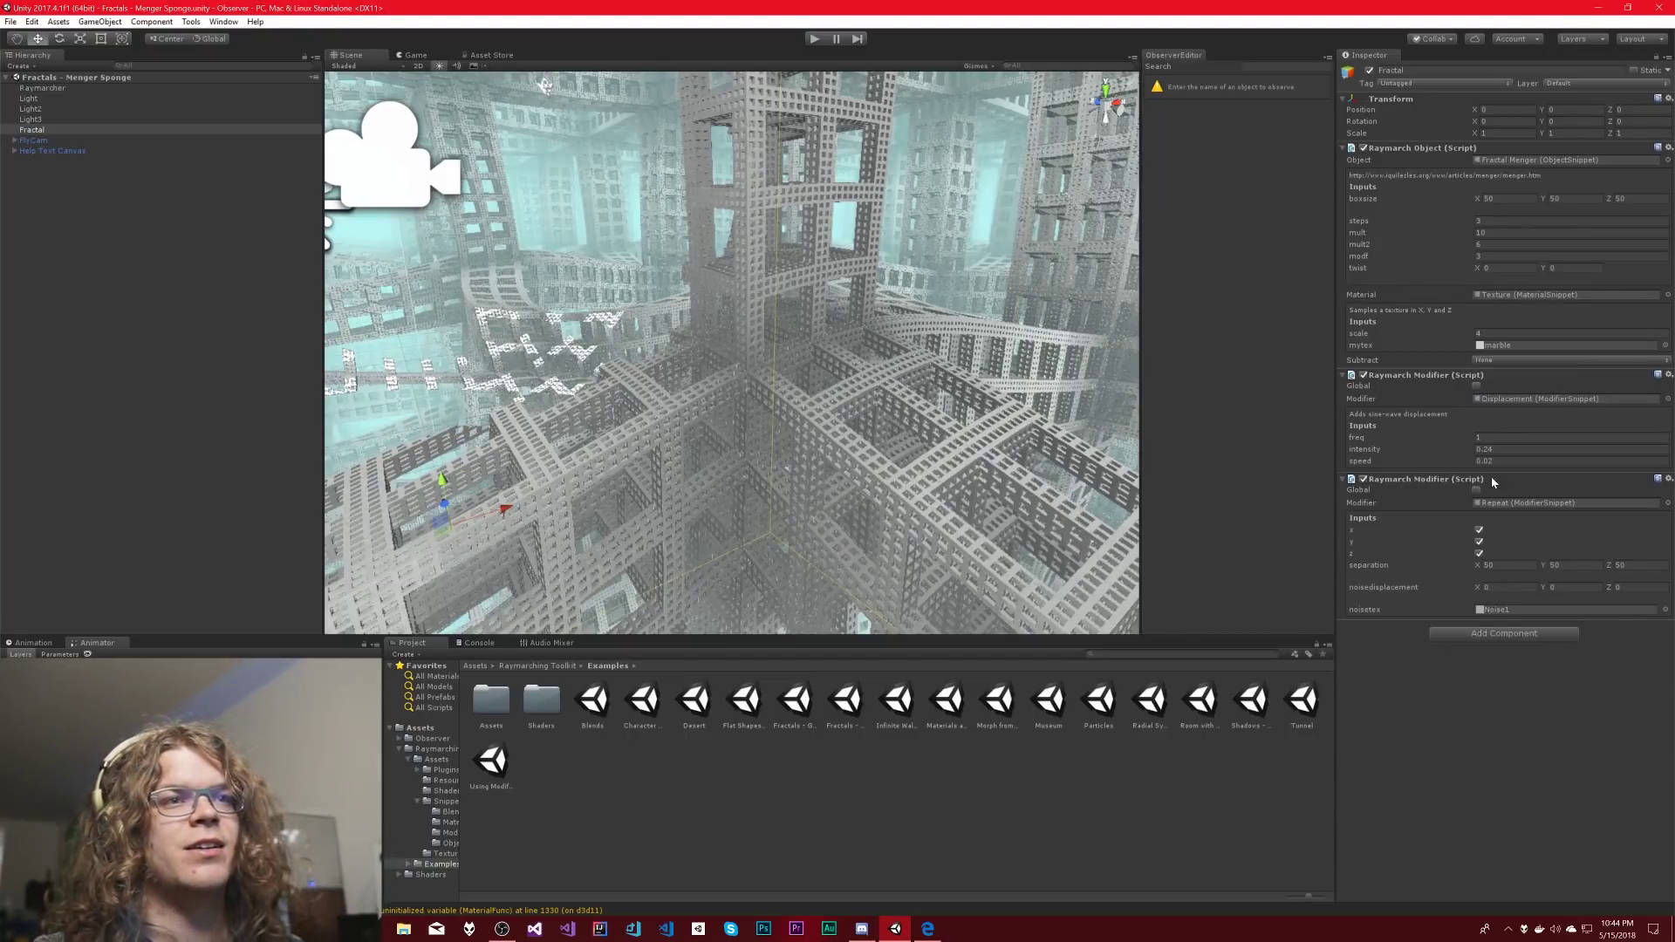
click(1479, 530)
click(1478, 541)
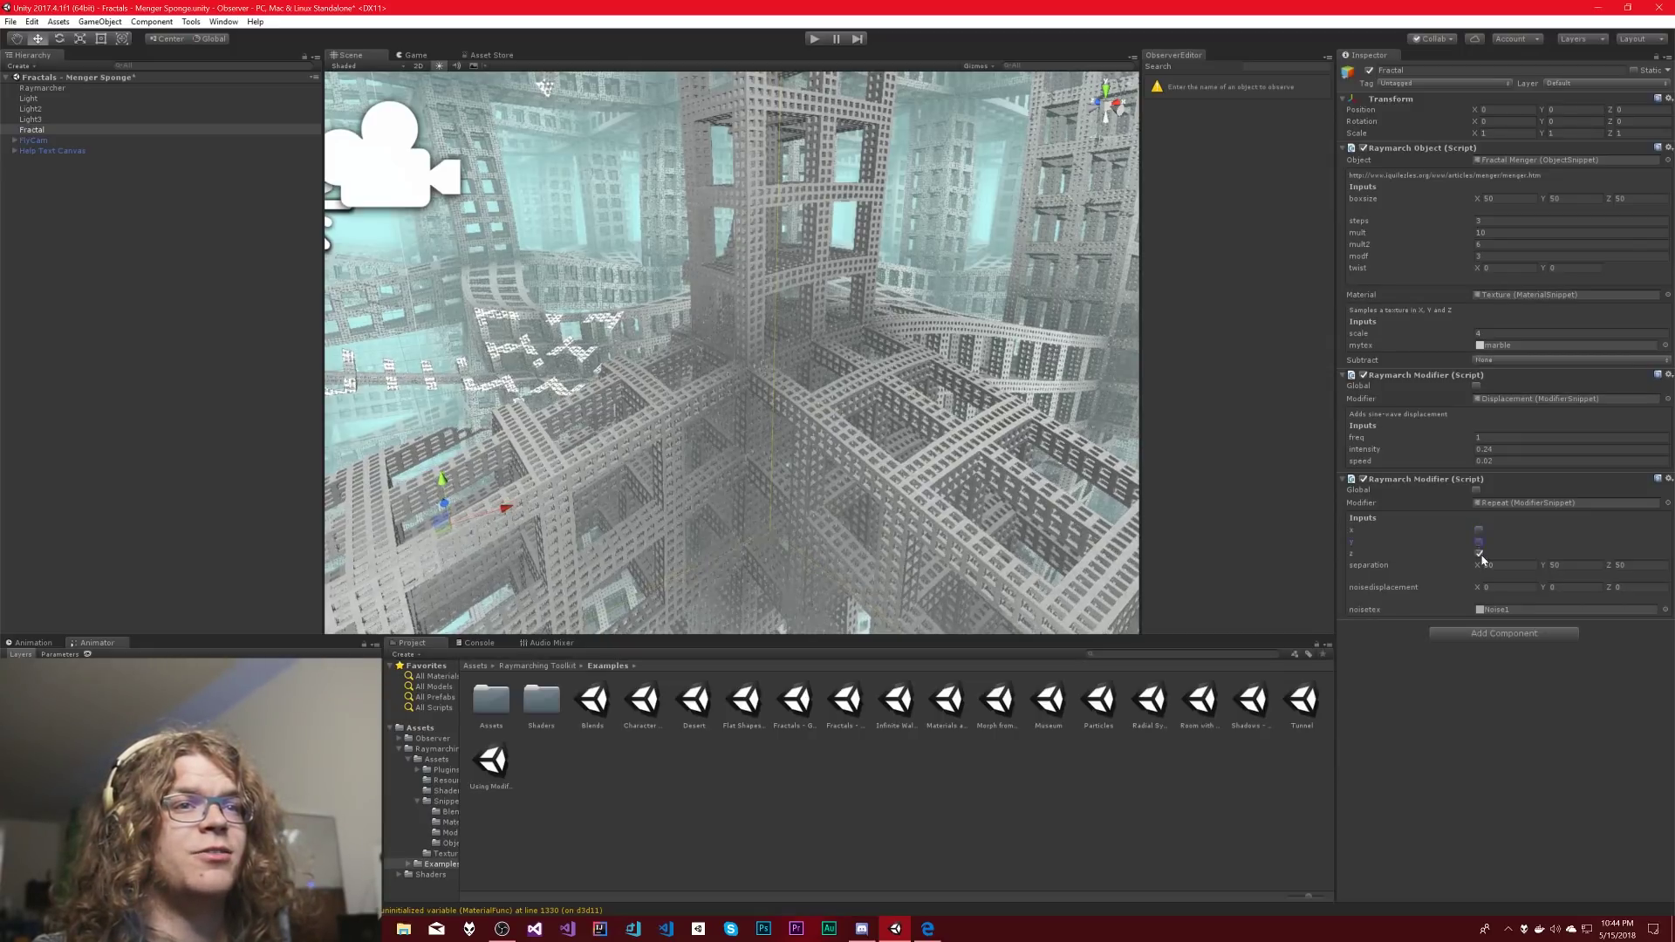
right_drag(795, 467, 695, 377)
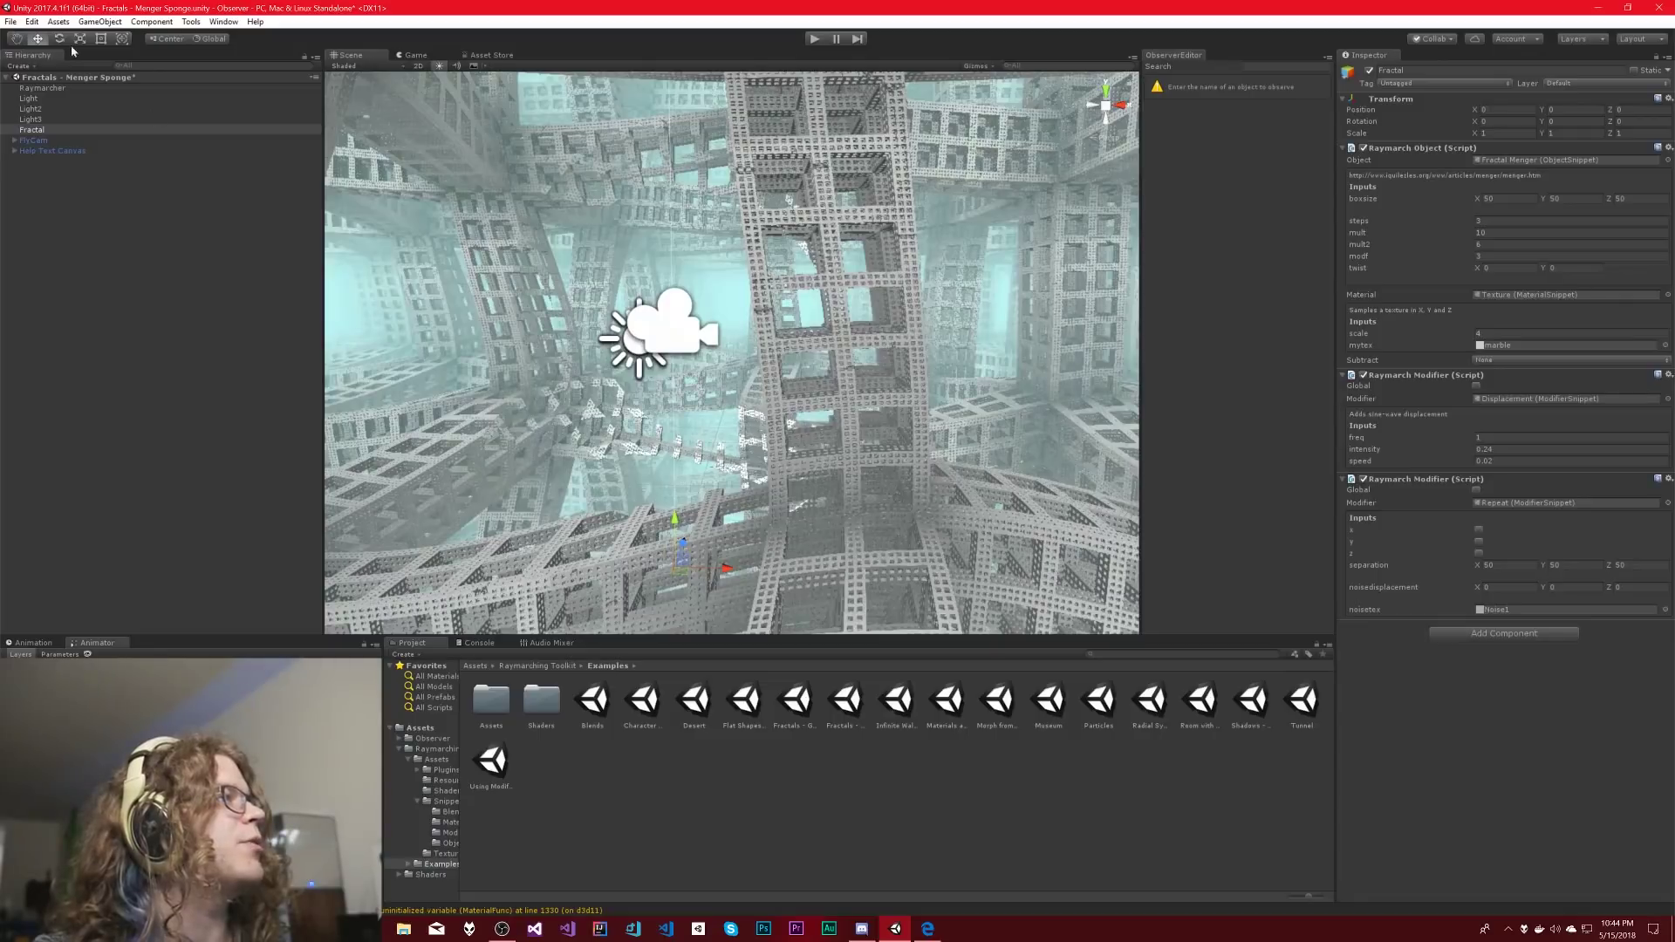
click(1479, 553)
click(1478, 541)
click(1479, 530)
right_drag(872, 419, 933, 453)
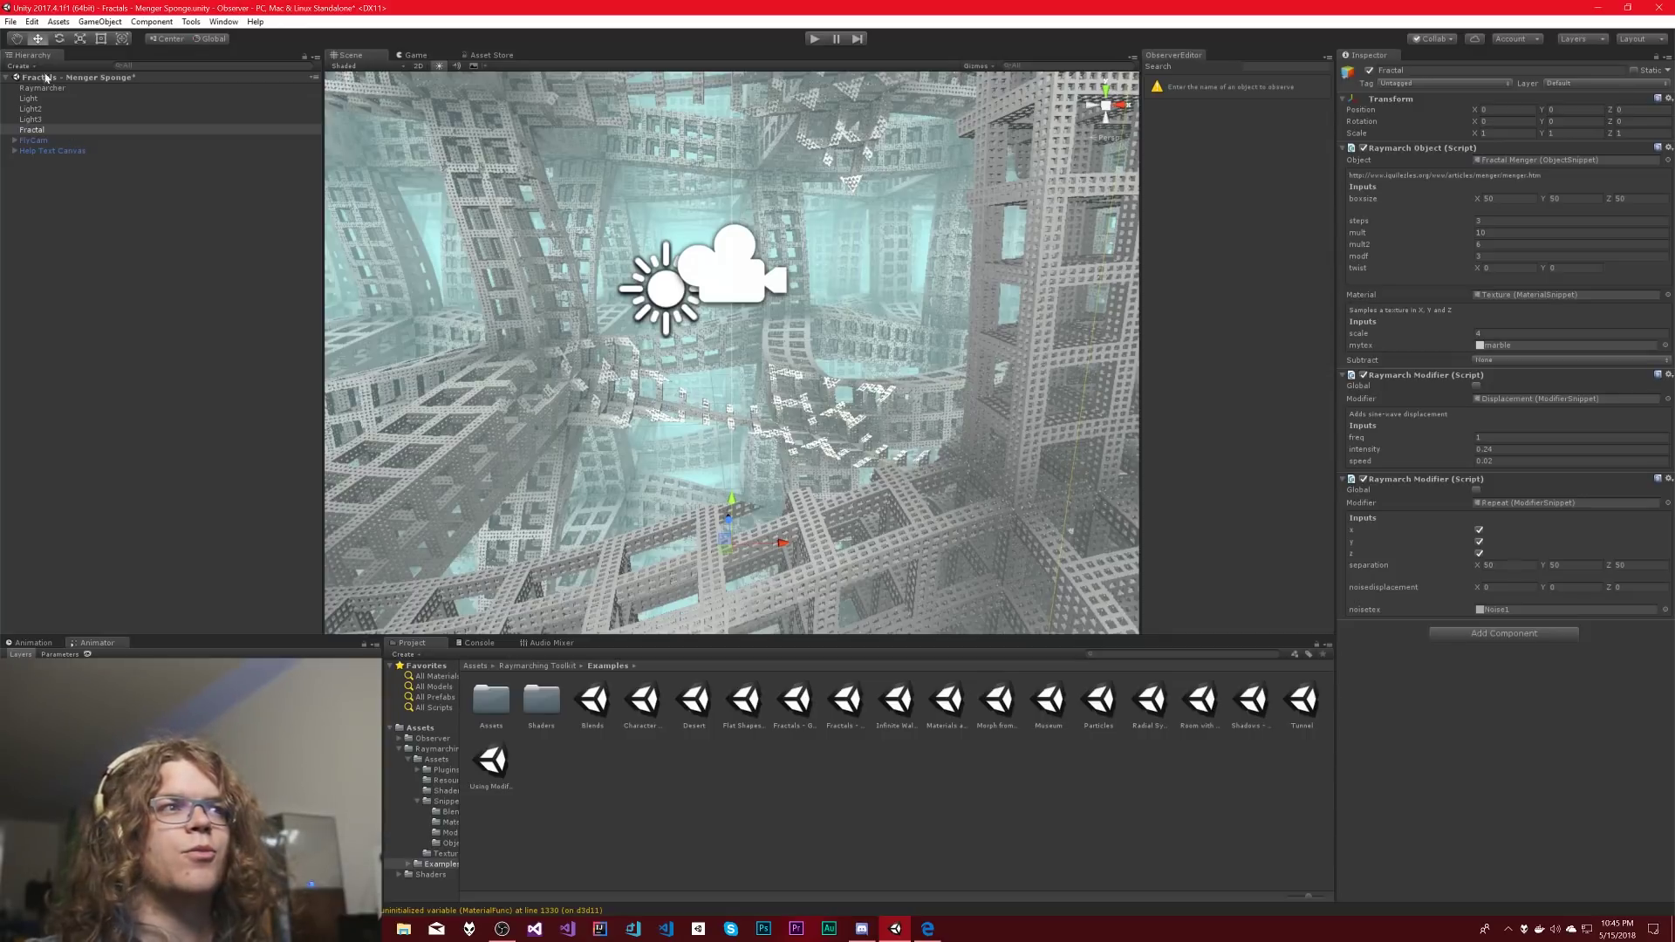
- Run the Menger sponge scene in Play mode to view the infinite structure, and stop playback
right_drag(469, 263, 850, 84)
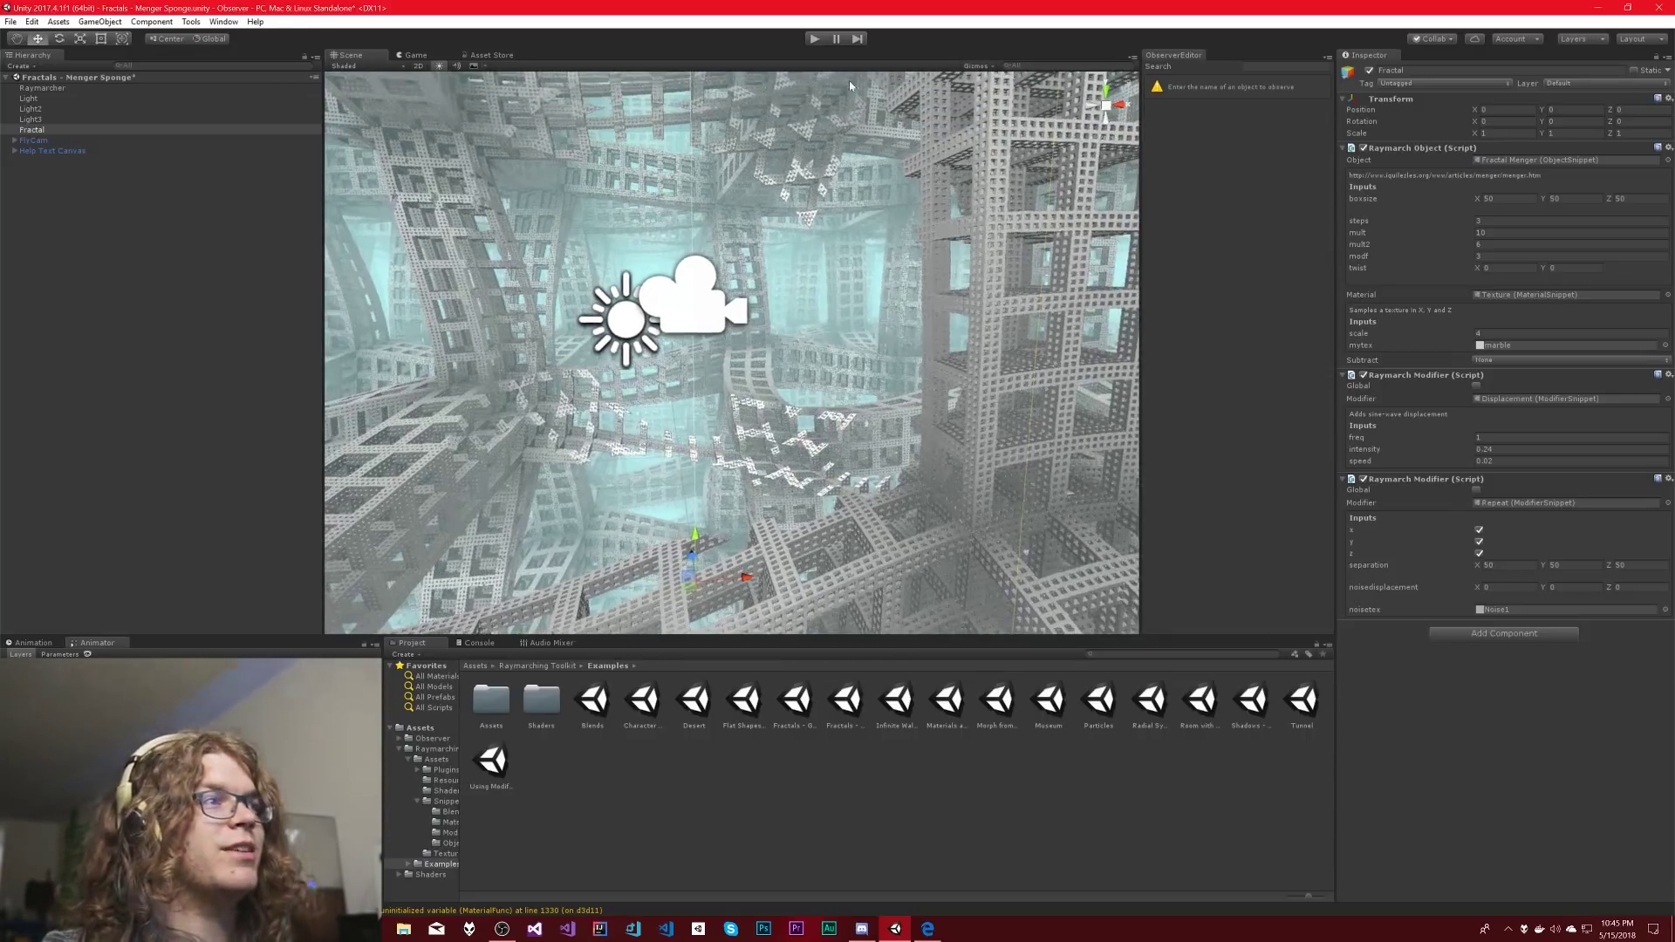
click(815, 39)
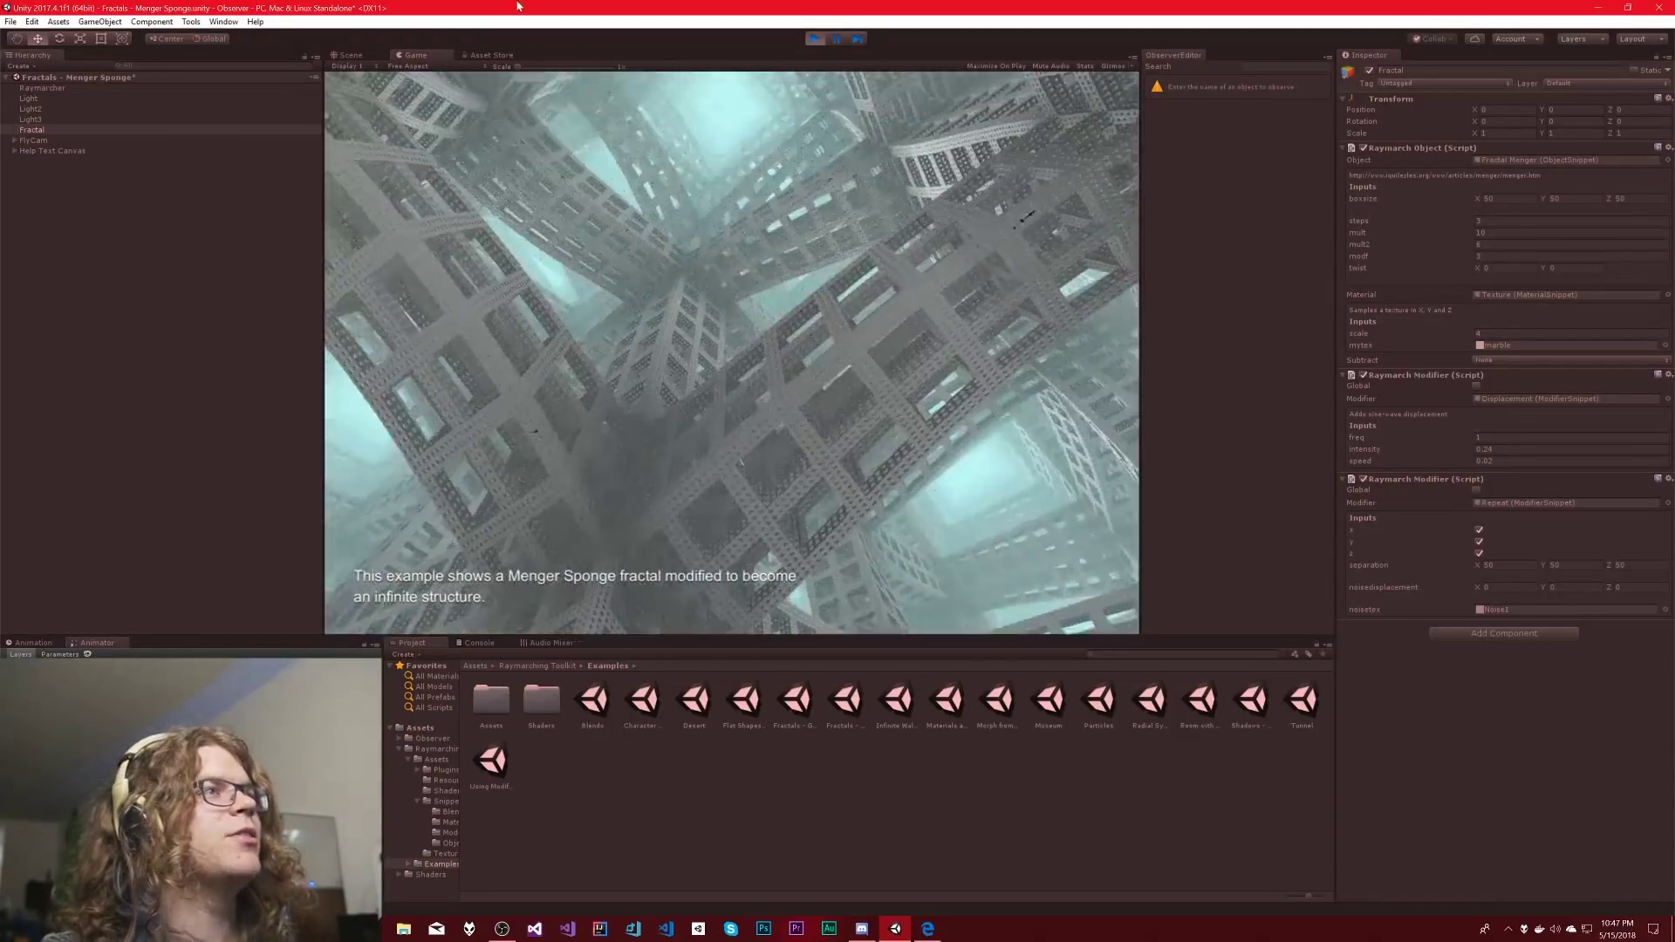
click(814, 39)
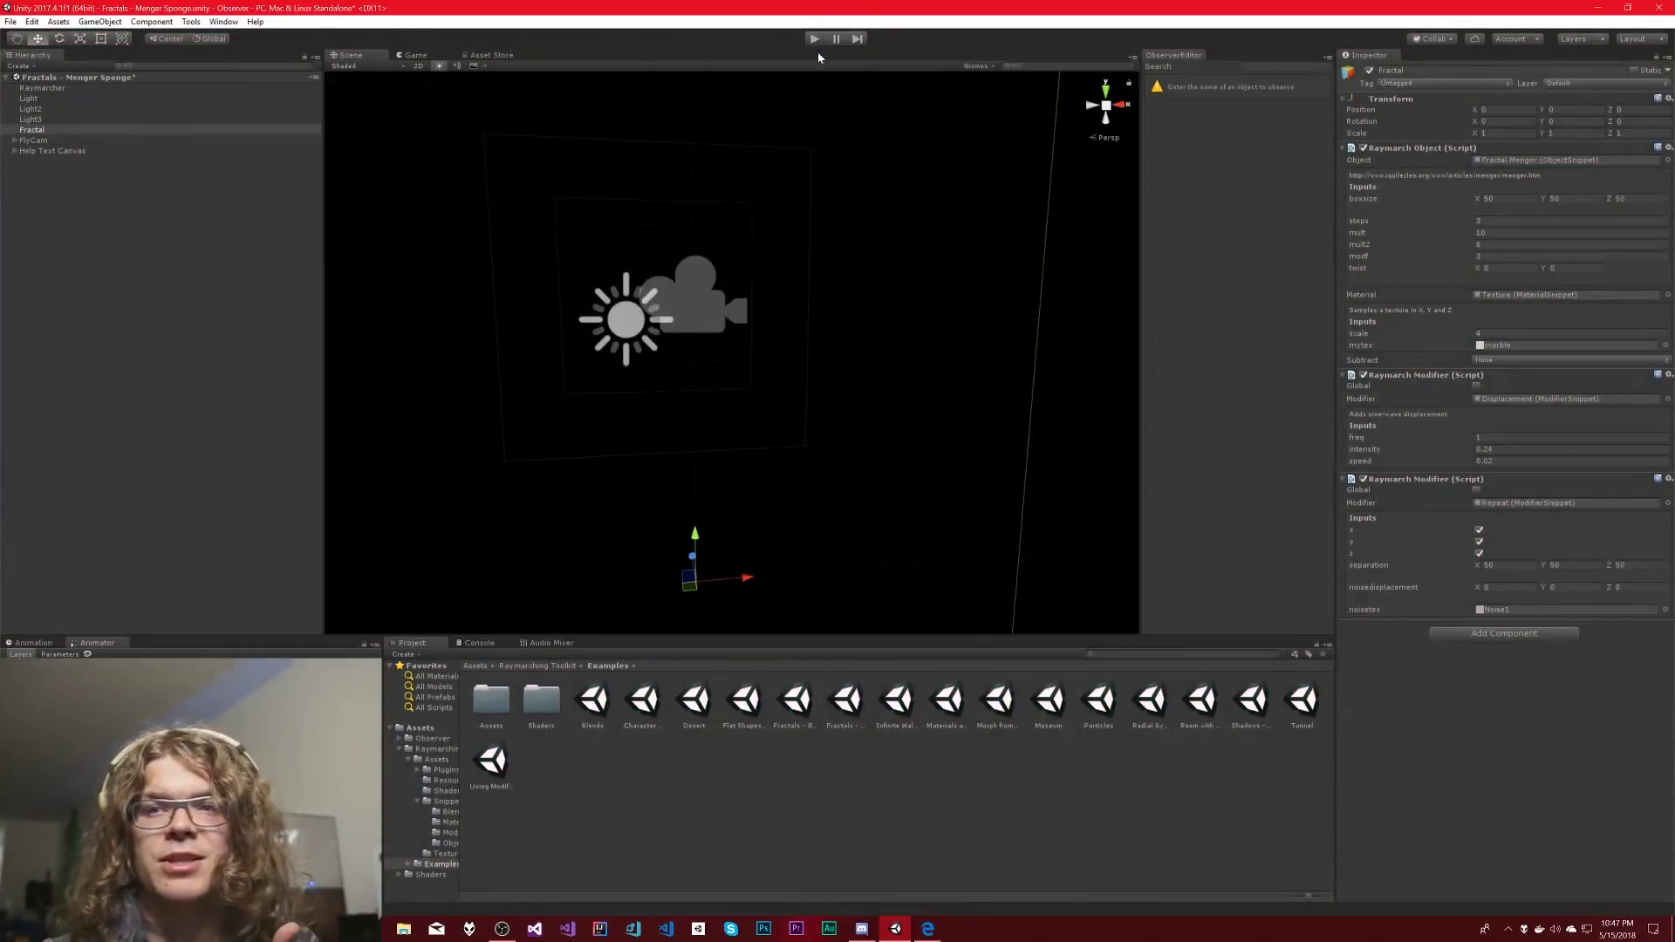
- Open the Blends snippets folder of the Raymarching Toolkit and examine the Pillows blend's shader code
click(445, 811)
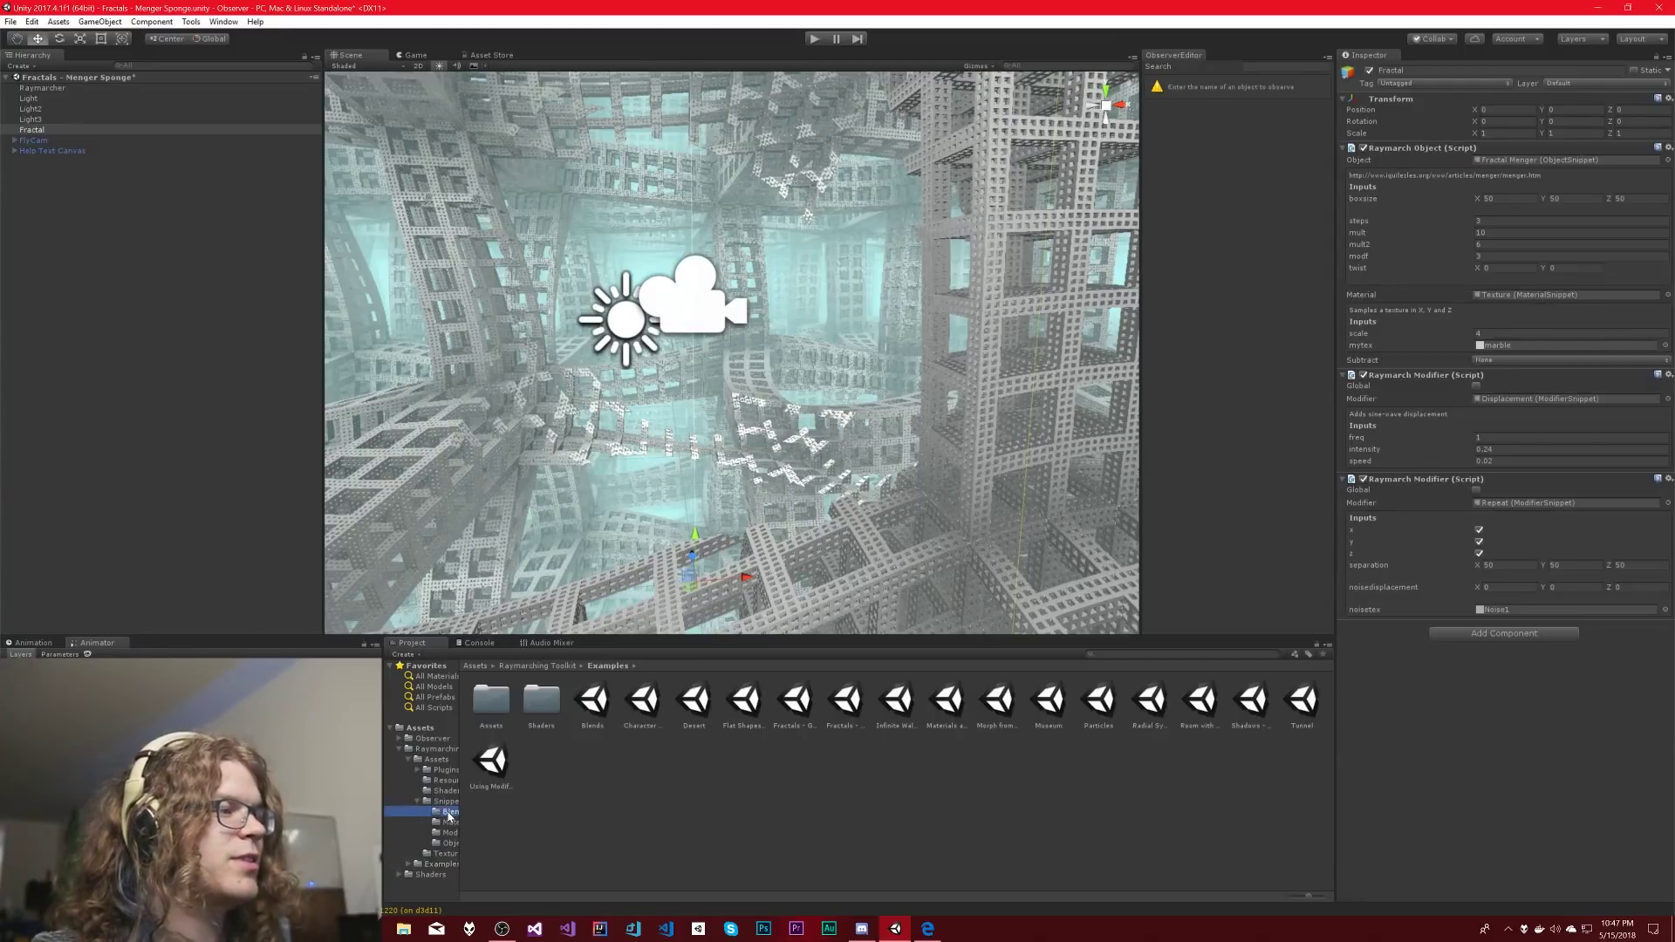
click(588, 702)
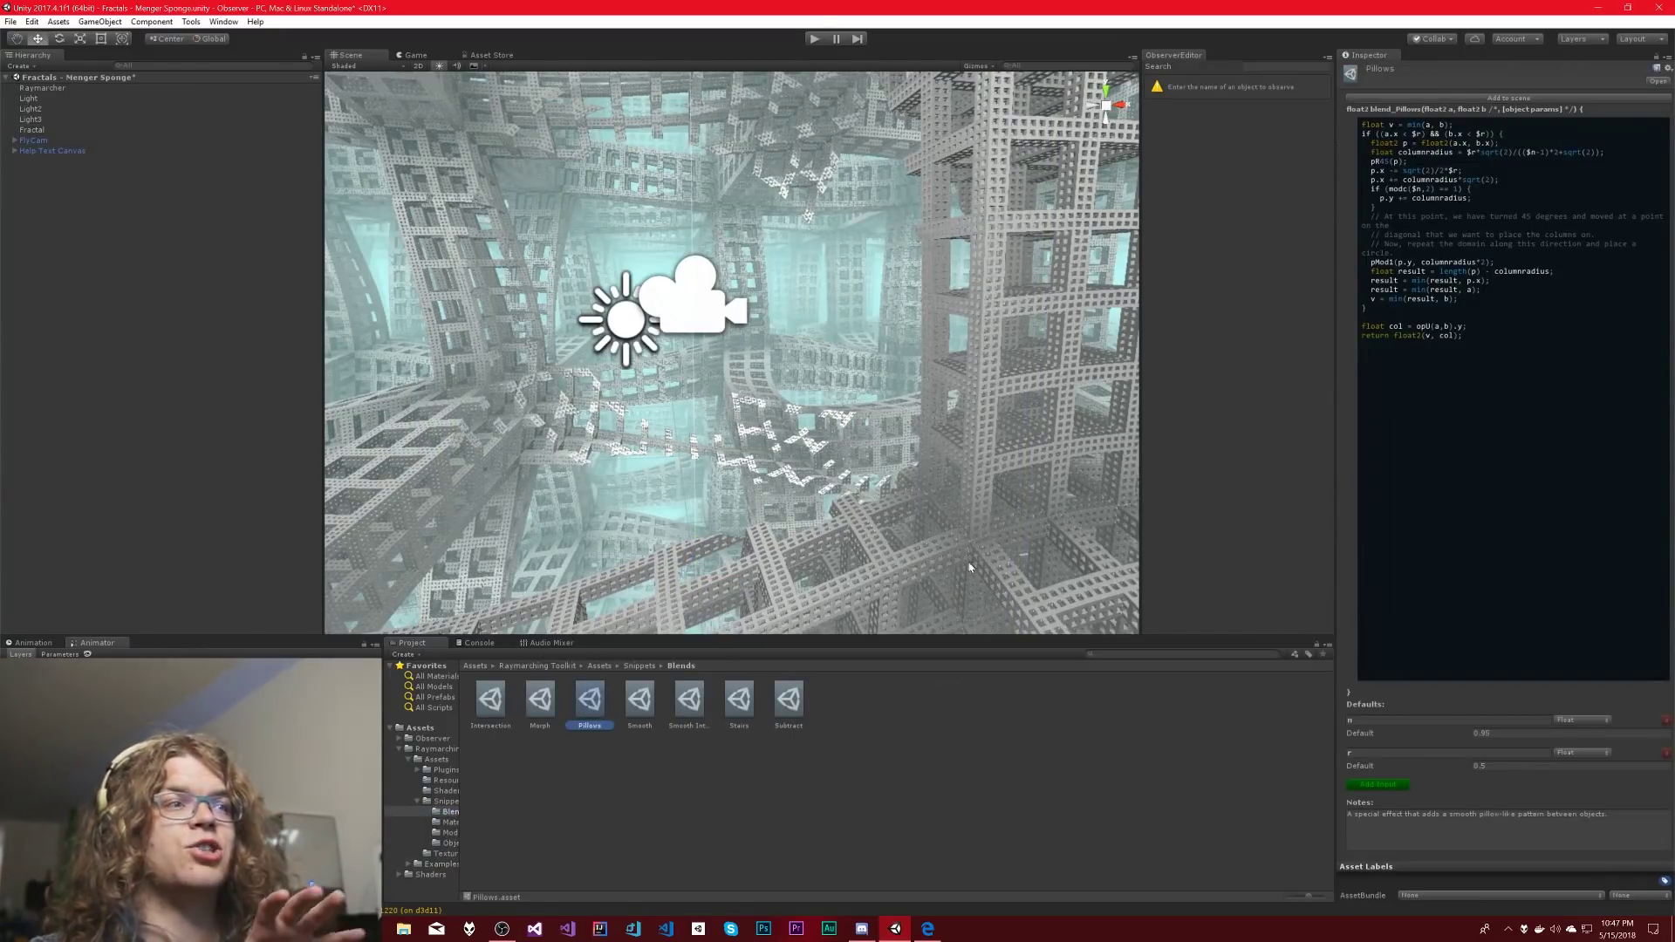
click(1463, 335)
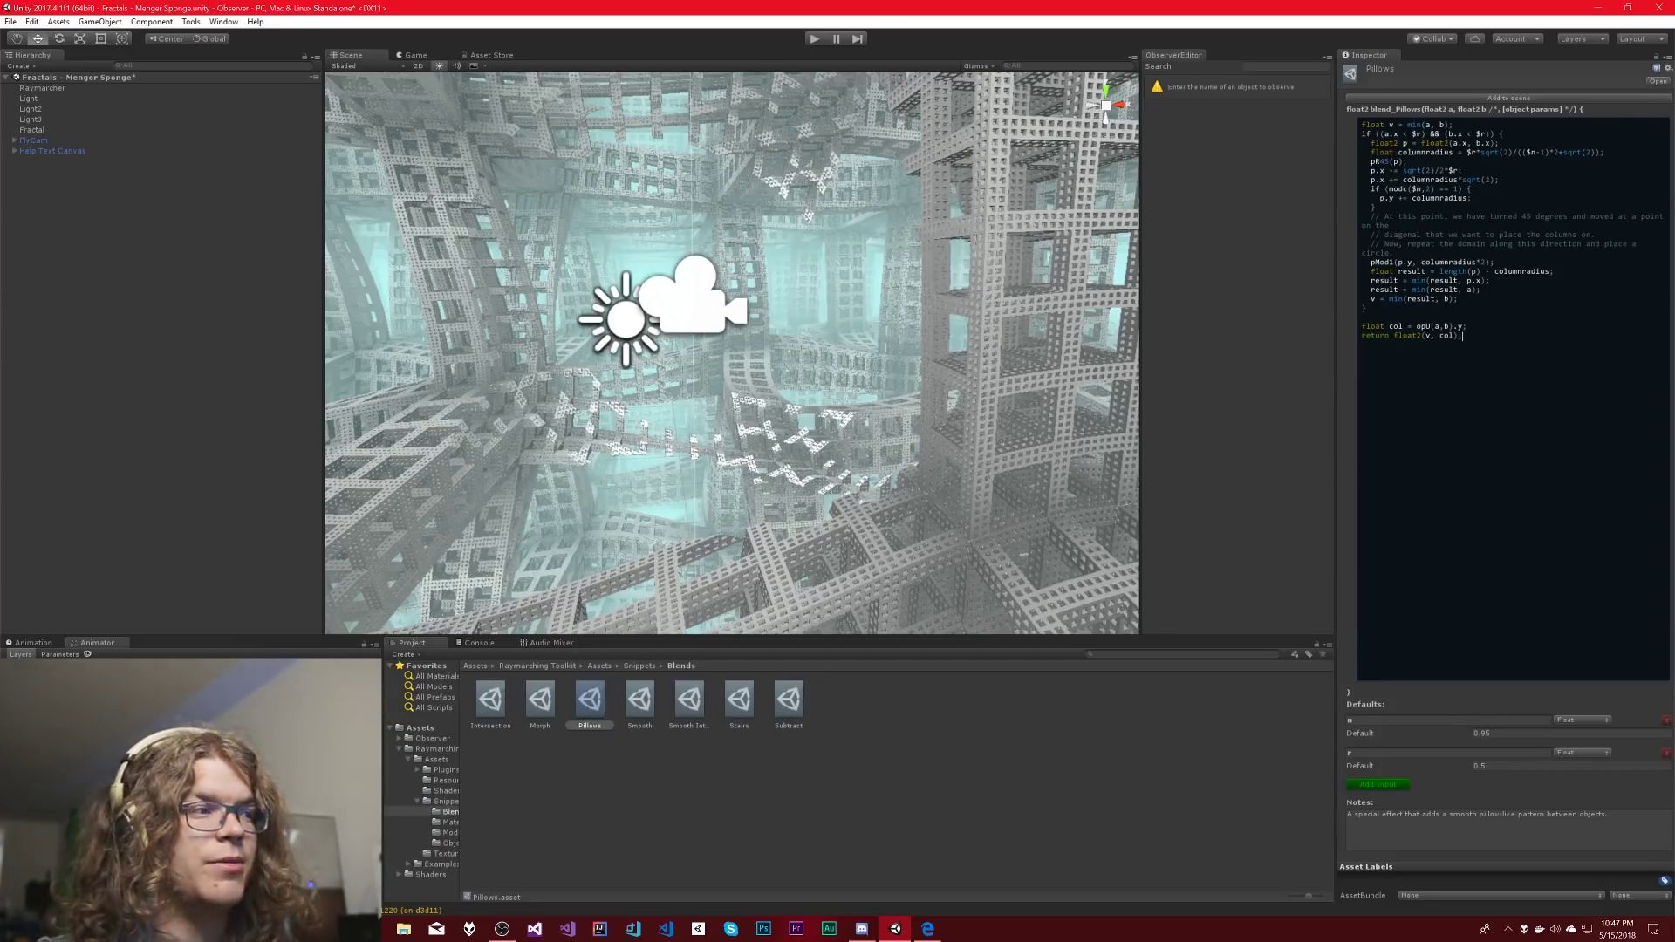
- Create a Raymarcher blend snippet in the Blends folder, keeping the default name New Blend
right_click(976, 759)
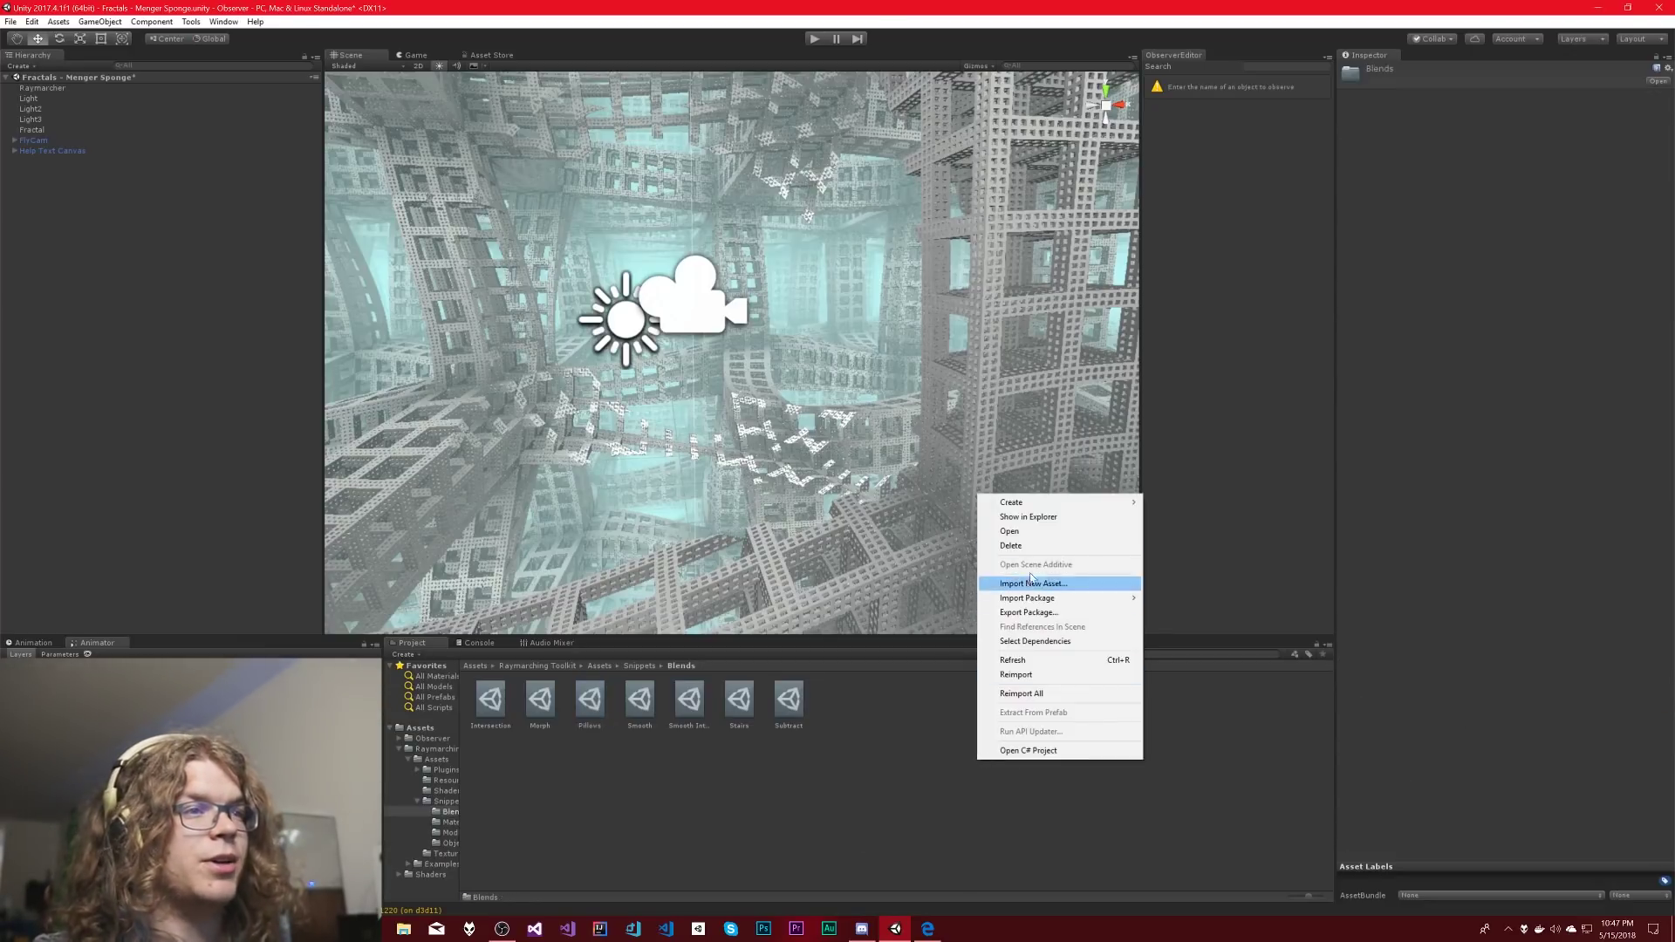
mouse_move(1060, 504)
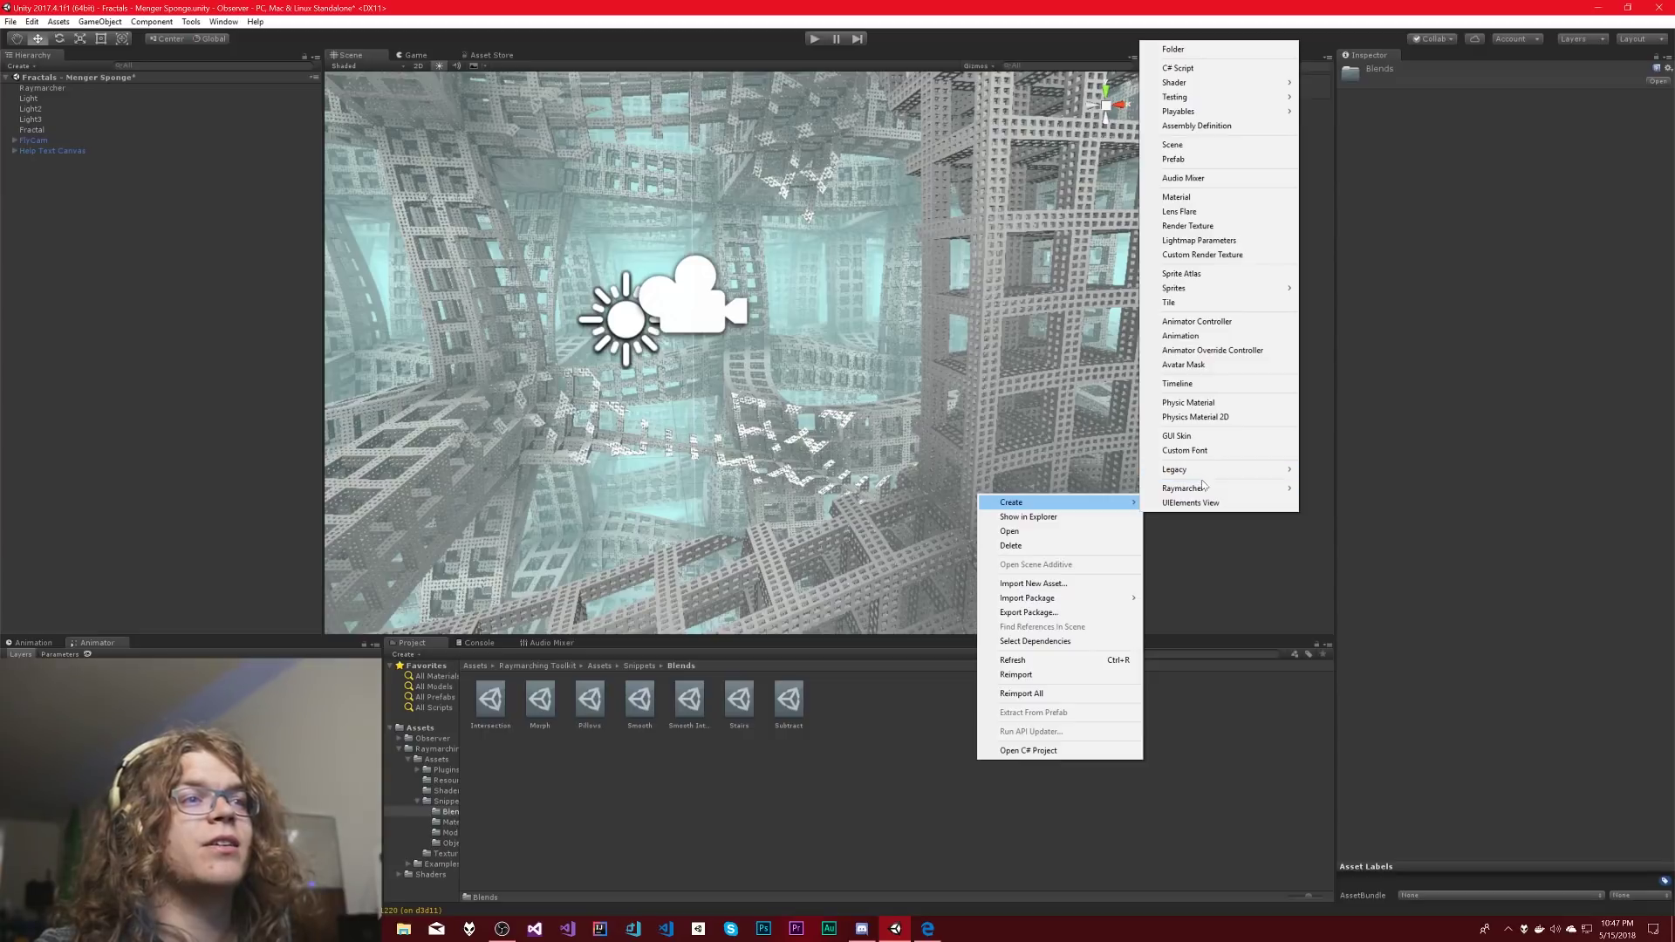
mouse_move(1239, 489)
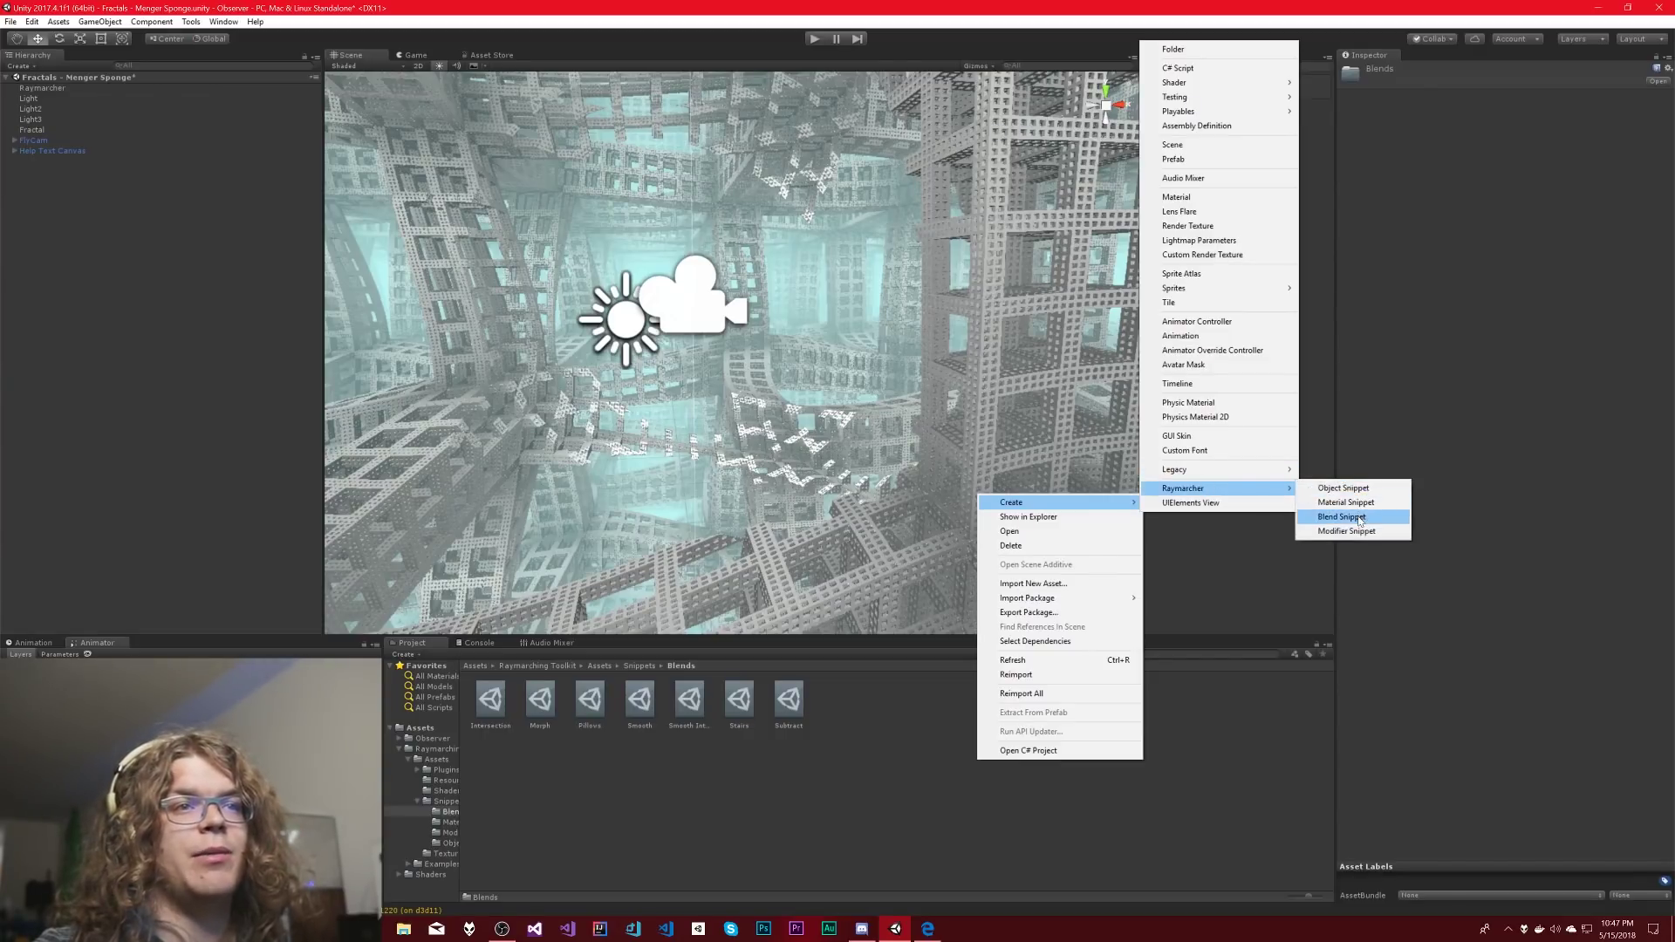
click(1341, 517)
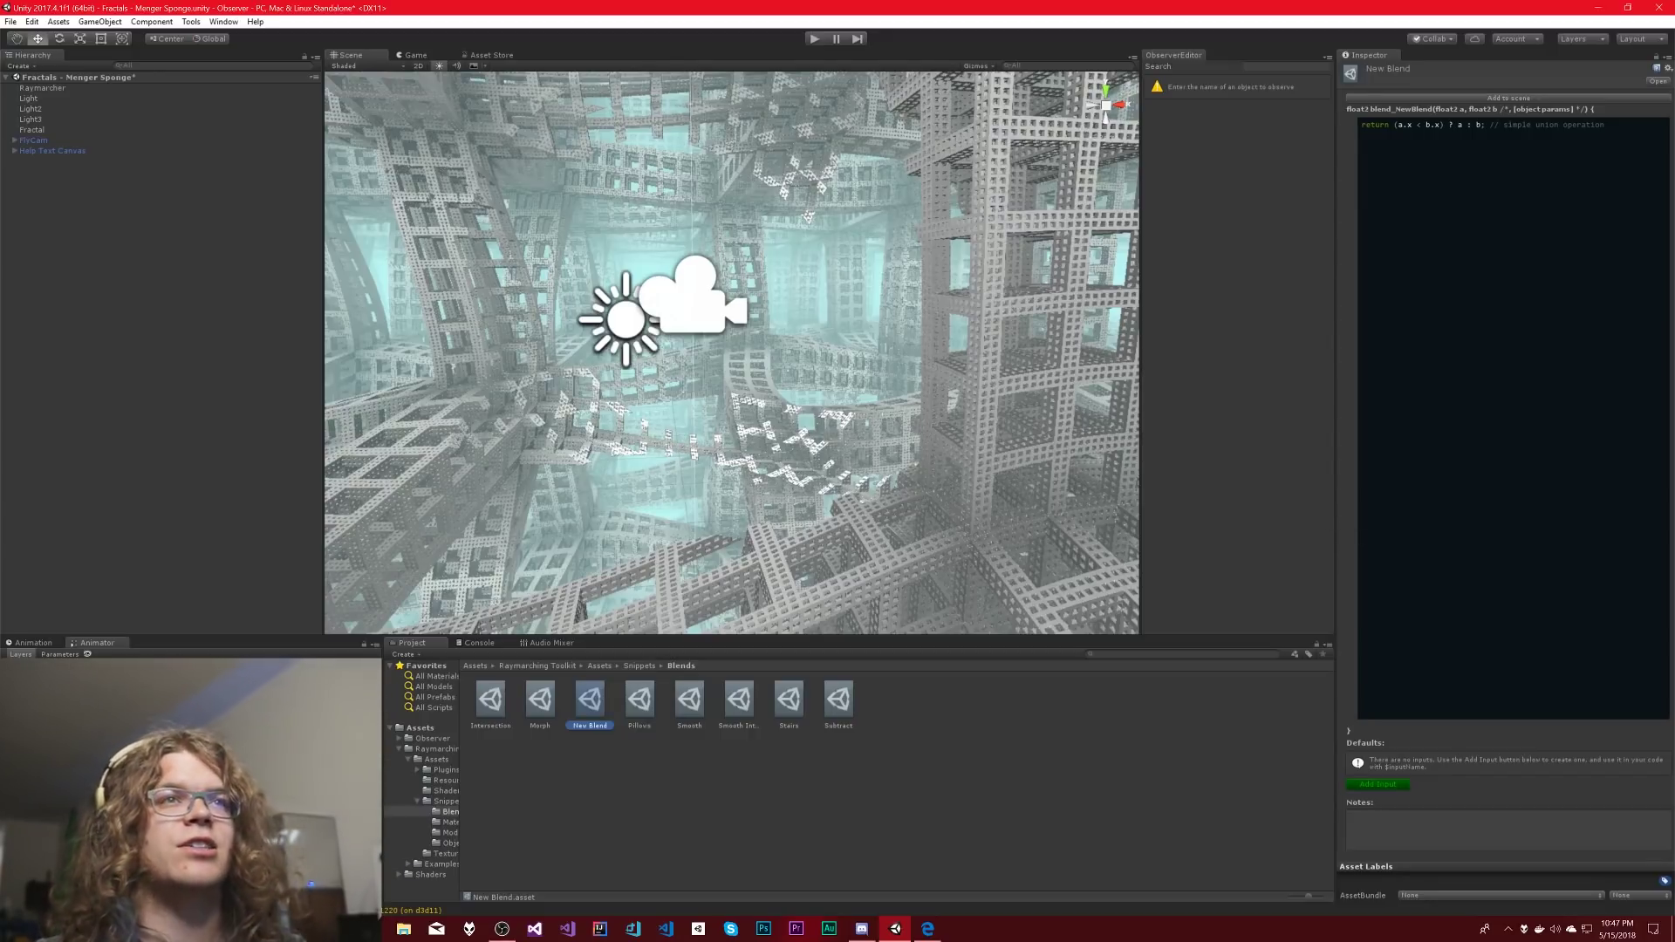
click(753, 802)
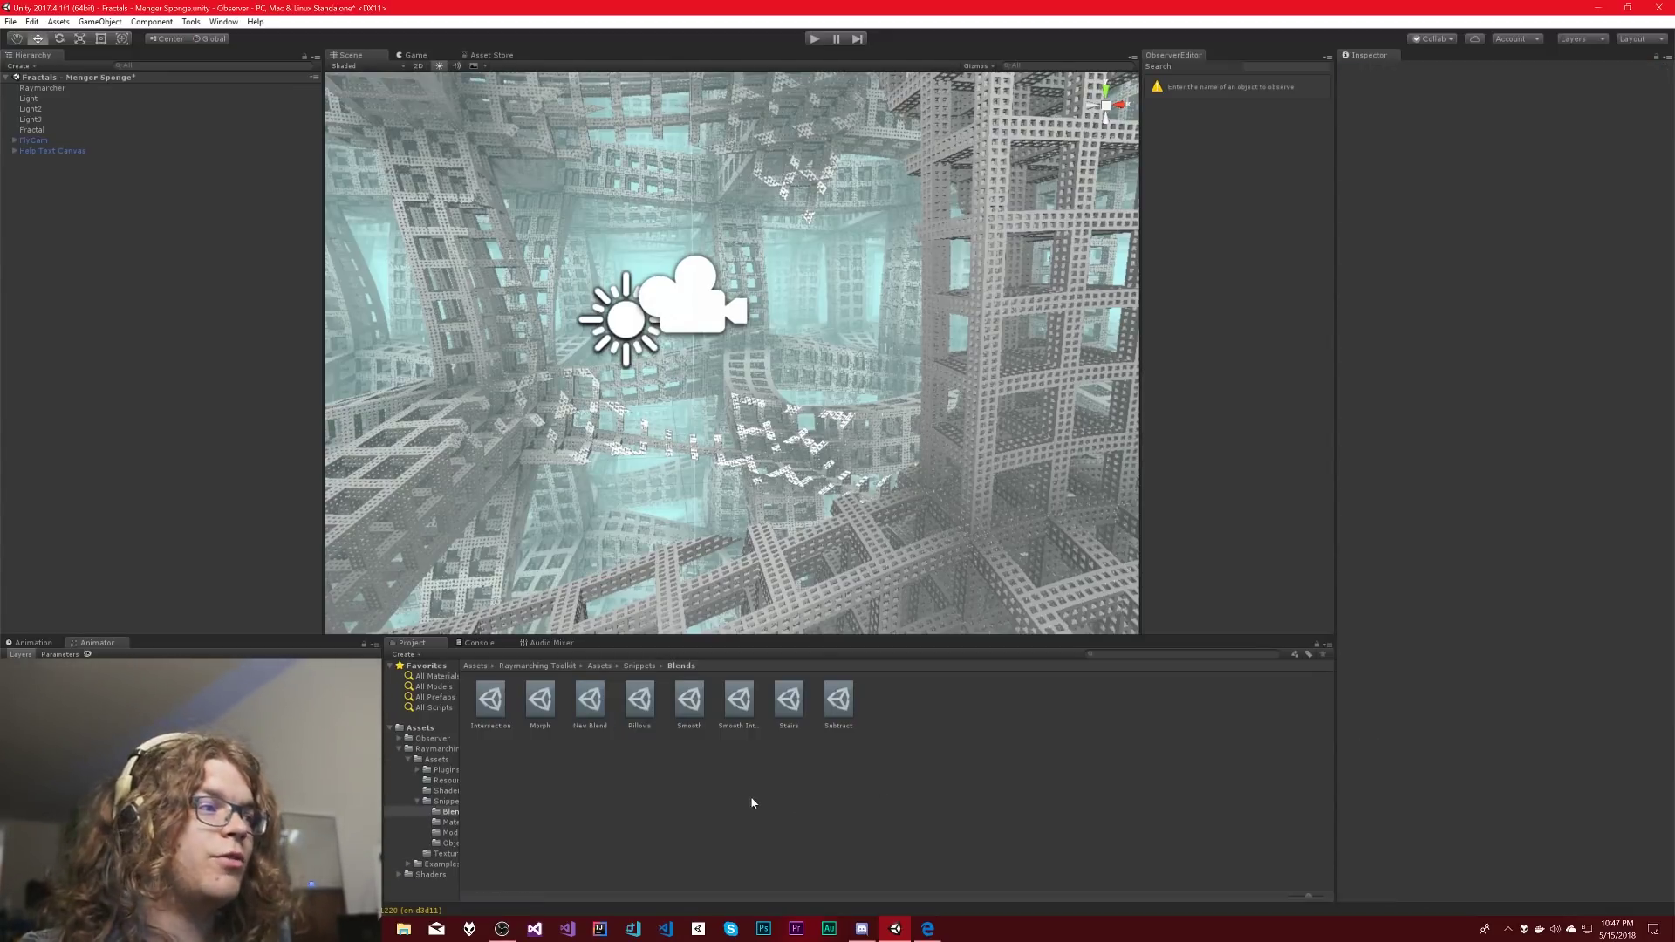
- Compare the code of the New Blend snippet with that of the Pillows blend
click(590, 702)
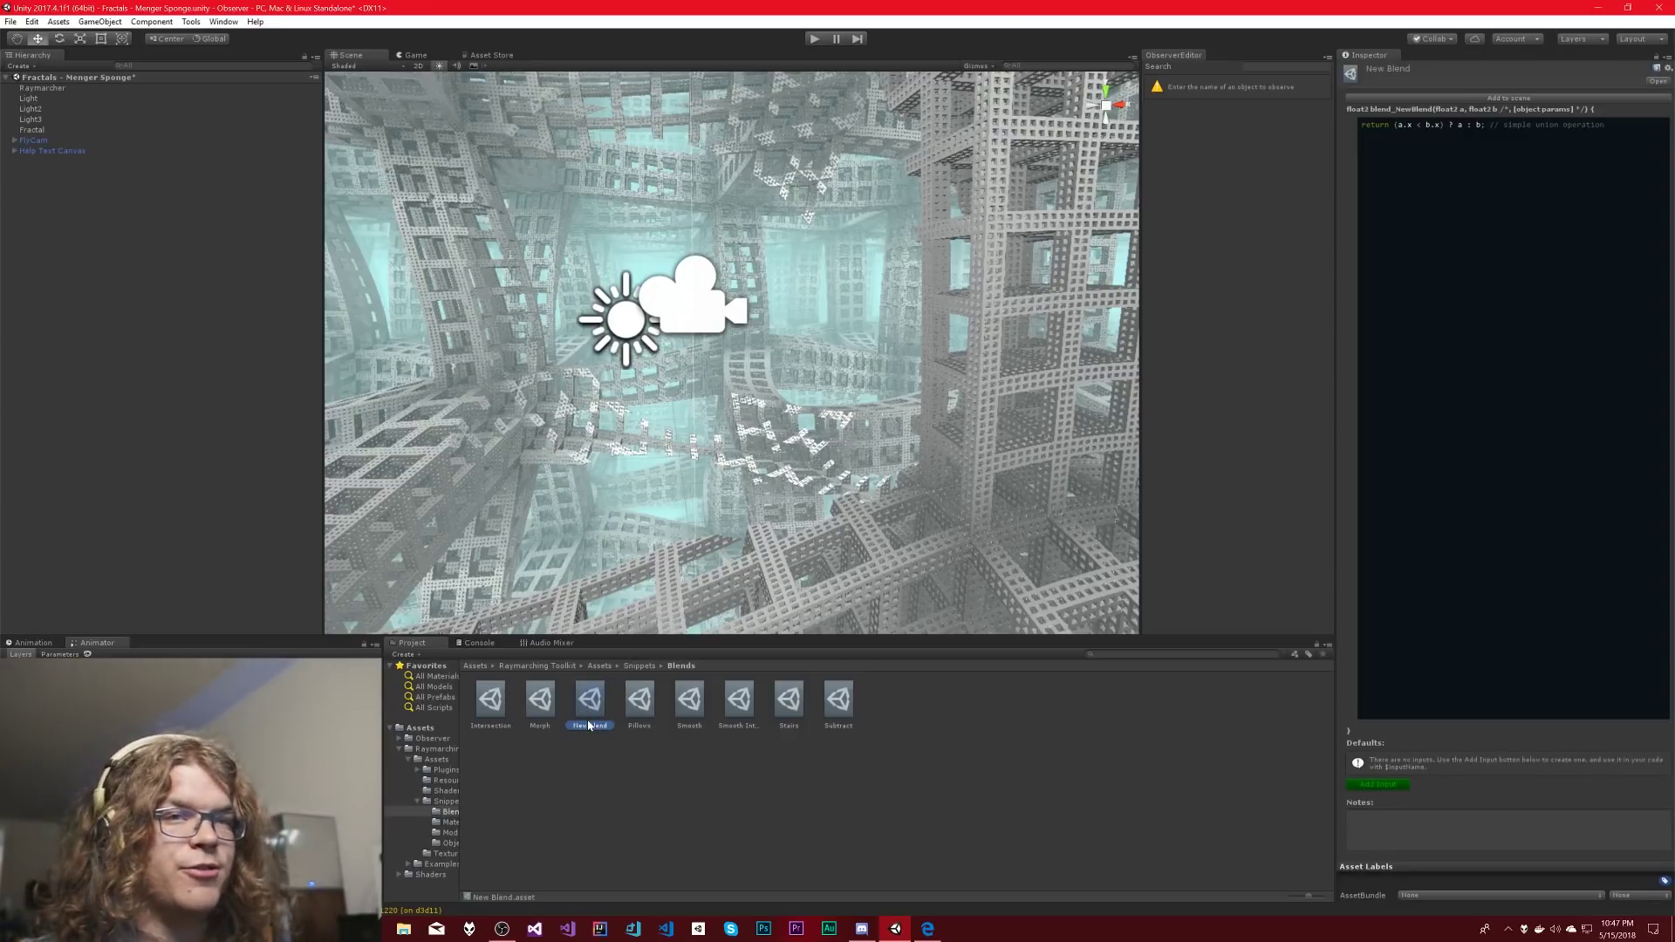
click(646, 703)
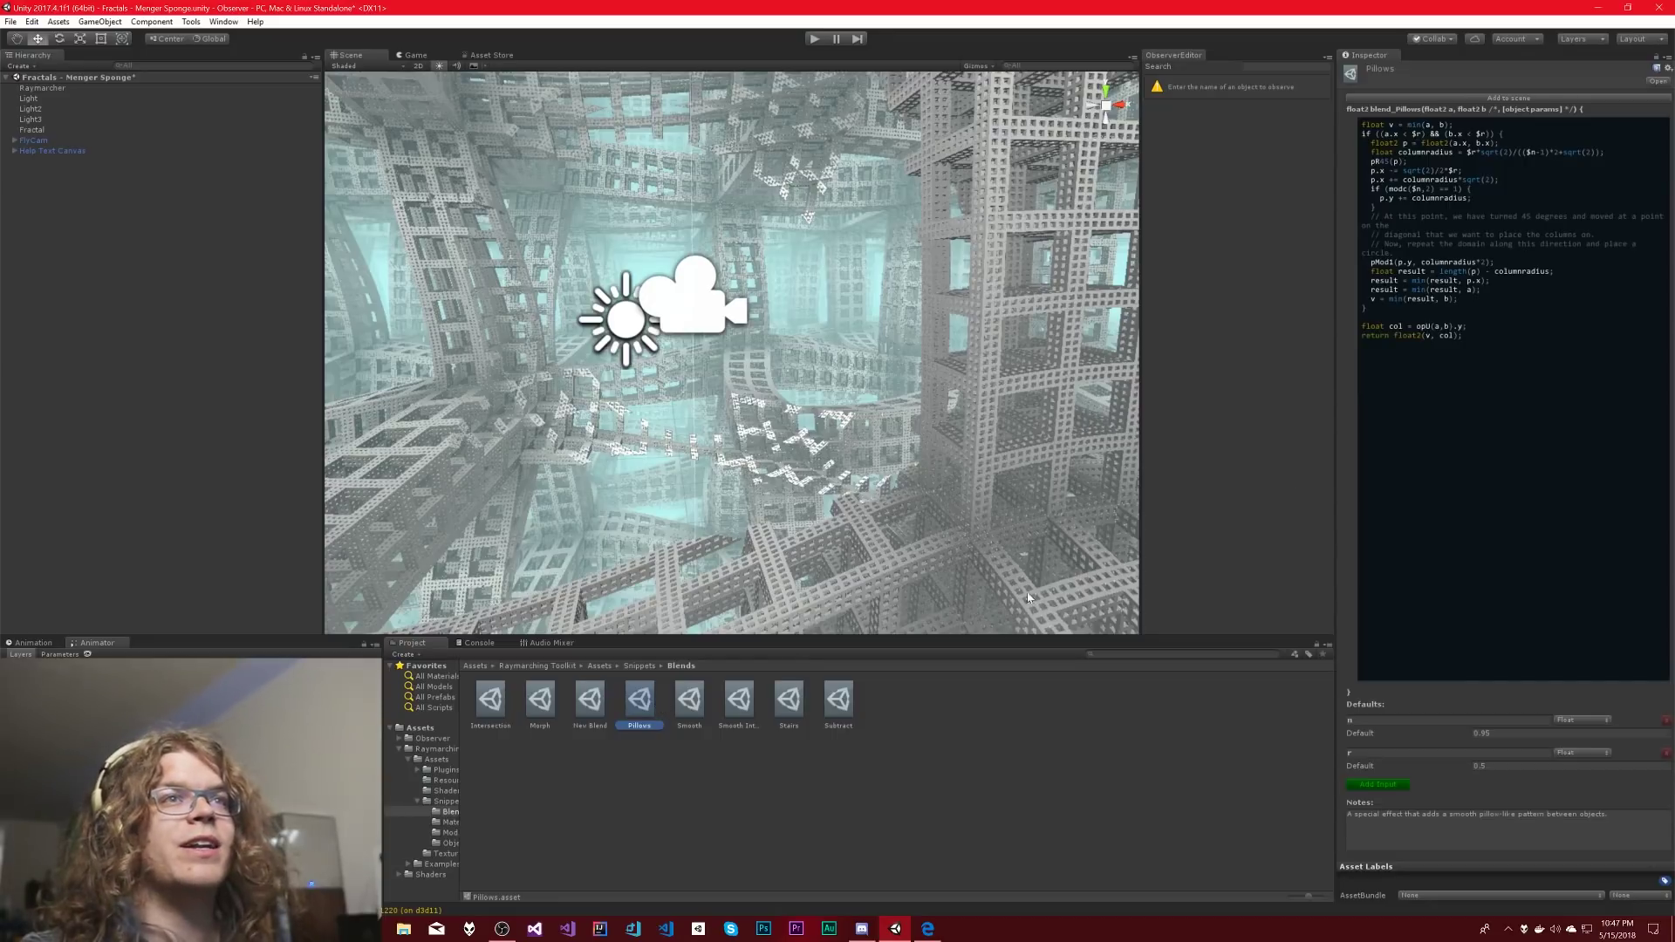